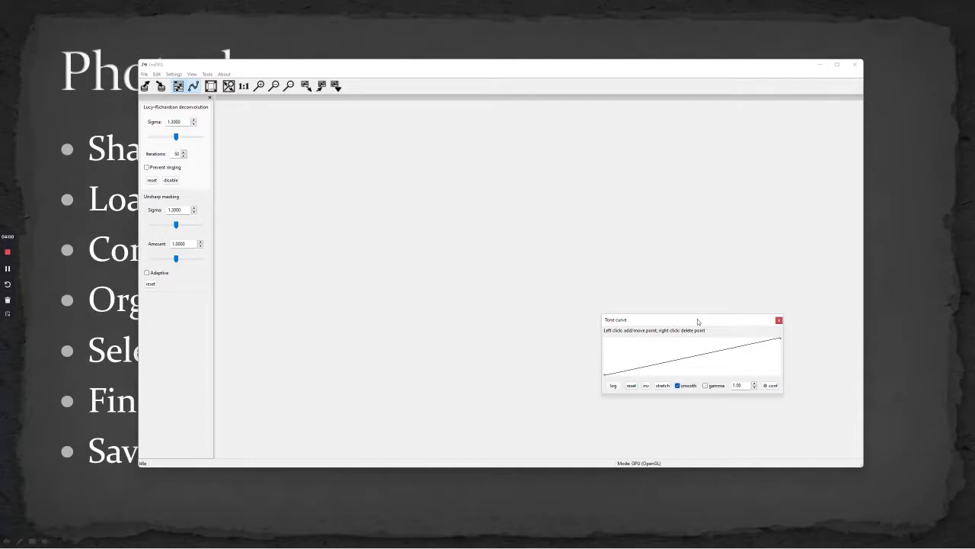
Move the tone curve window clear of the image area and open the SHO for Luminance image from the Wizard NGC7380 folder.
left_click_drag(697, 318, 788, 410)
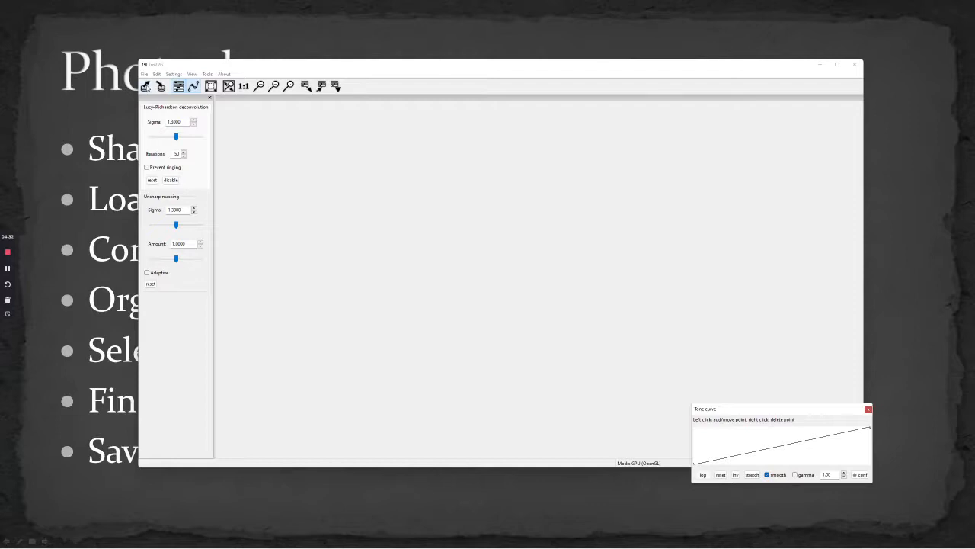
left_click(145, 86)
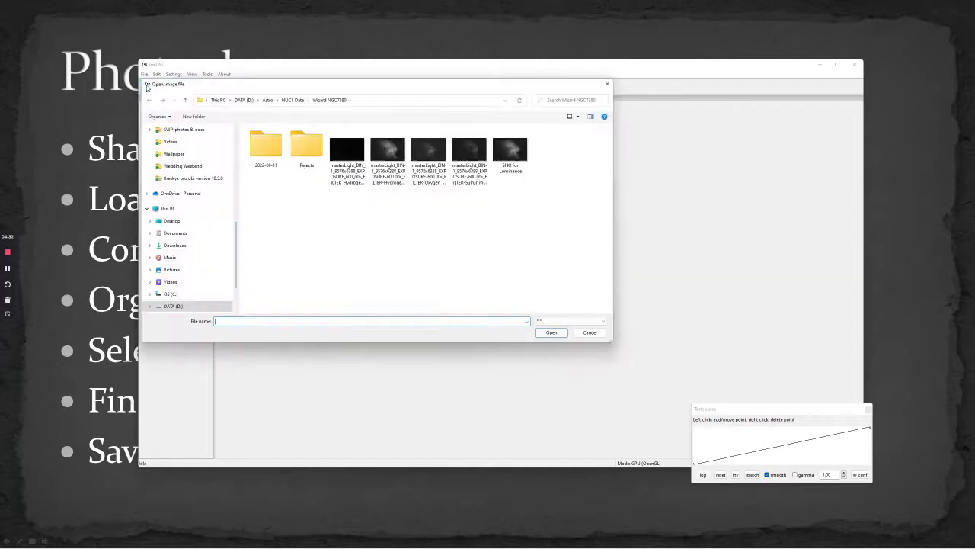
double_click(513, 150)
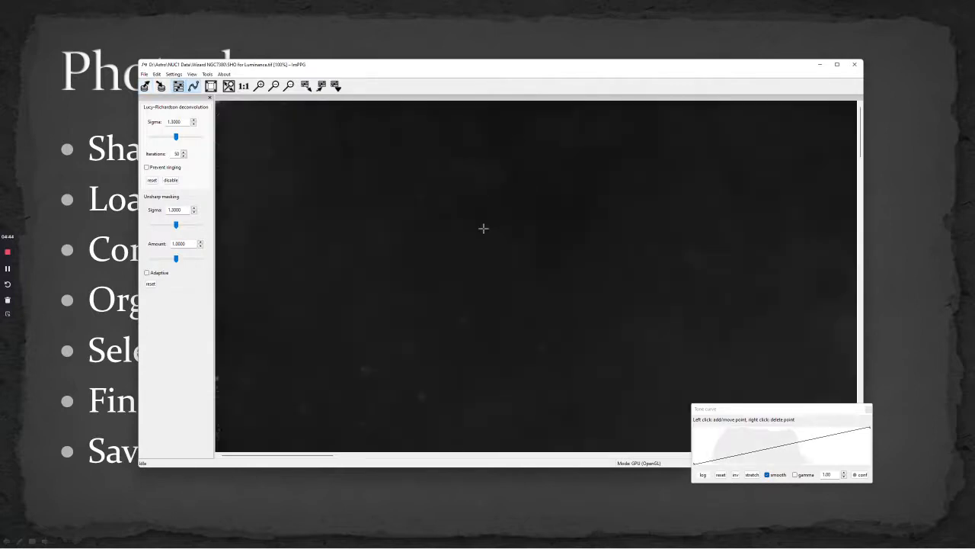
Select a processing preview region over the bright nebula edge and dark dust detail near the image's centre.
scroll(484, 229, "down", 5)
scroll(401, 185, "up", 1)
scroll(401, 184, "up", 1)
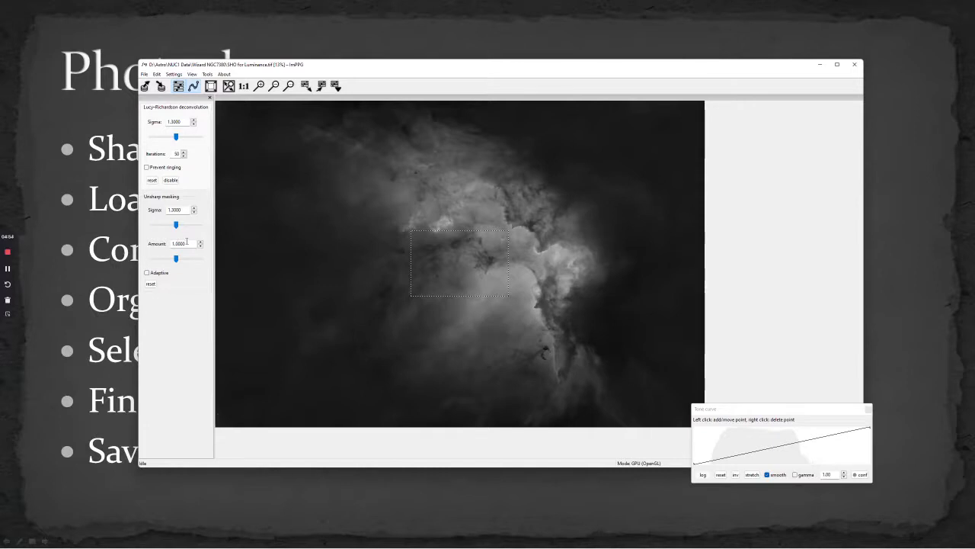
left_click_drag(488, 164, 579, 277)
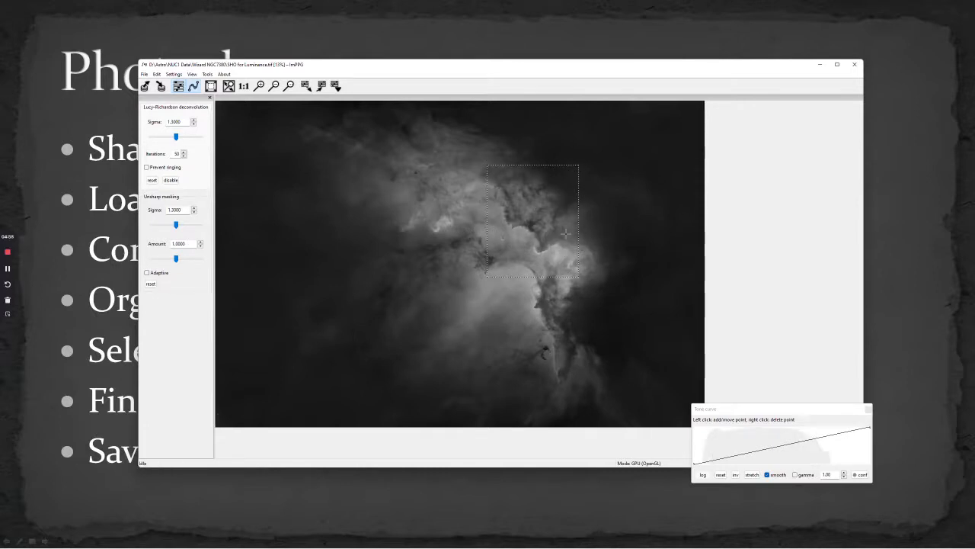
scroll(566, 233, "down", 3)
scroll(405, 178, "up", 8)
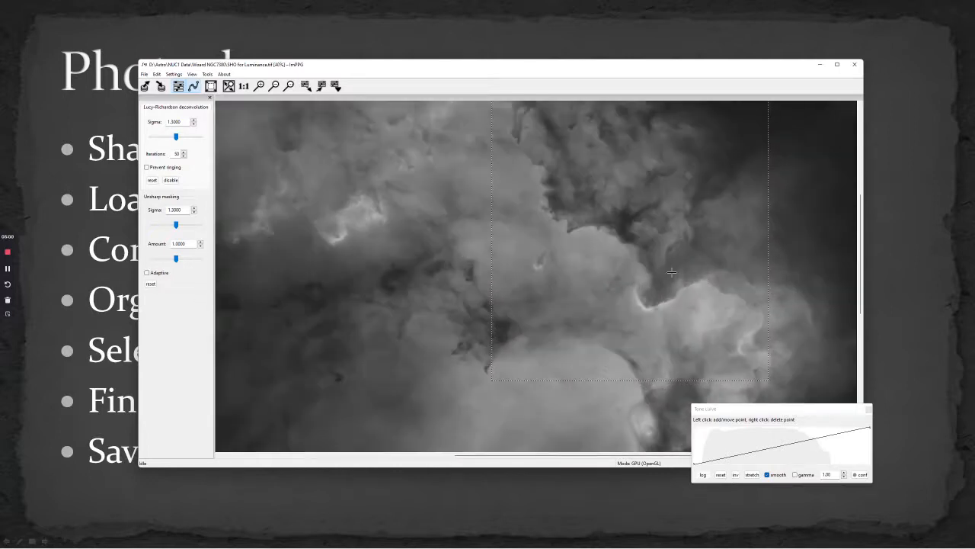
scroll(691, 242, "down", 2)
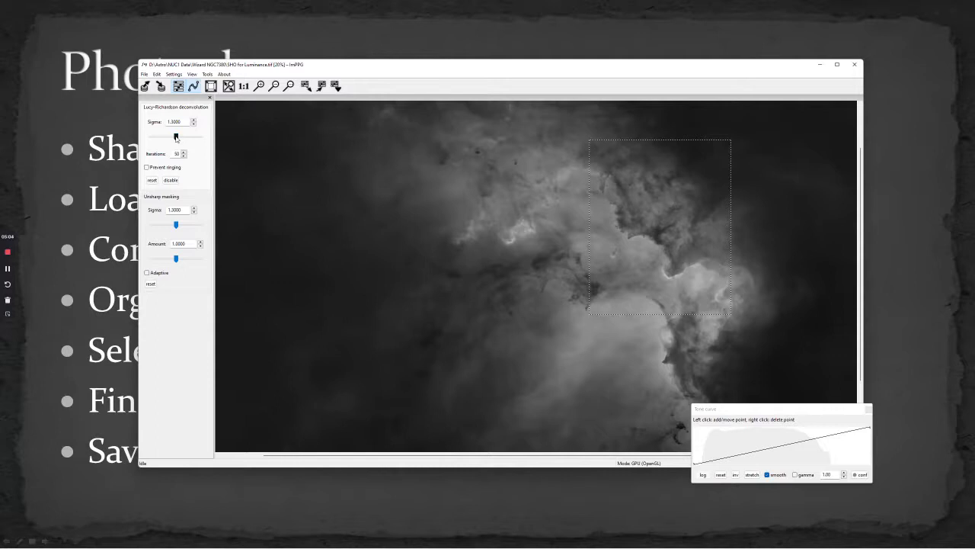
Set the Lucy–Richardson sigma to 3.2951, unsharp masking sigma to 1.4200 and amount to 1.4800, and process the whole image.
left_click_drag(176, 137, 193, 138)
left_click_drag(179, 139, 184, 139)
left_click_drag(176, 226, 178, 260)
left_click_drag(176, 135, 188, 138)
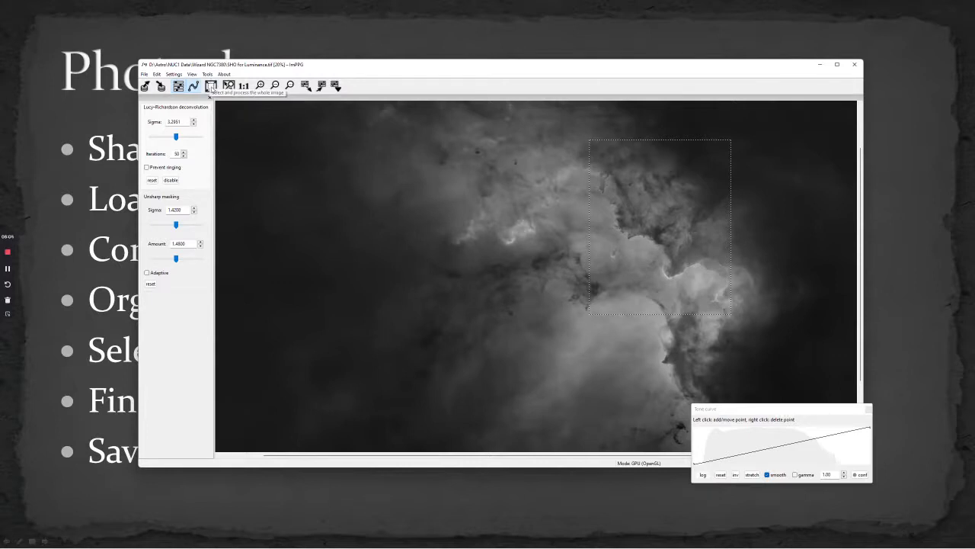
left_click(212, 86)
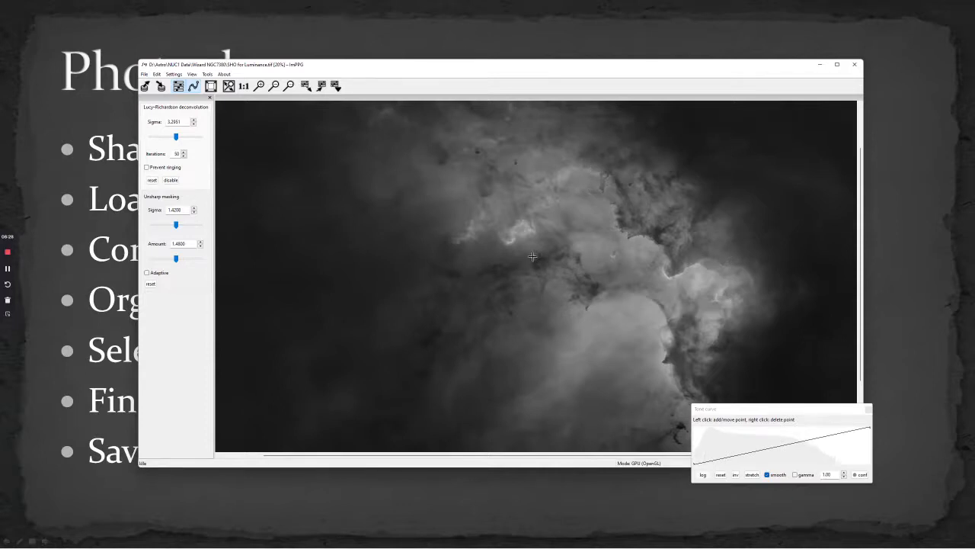
scroll(533, 256, "down", 1)
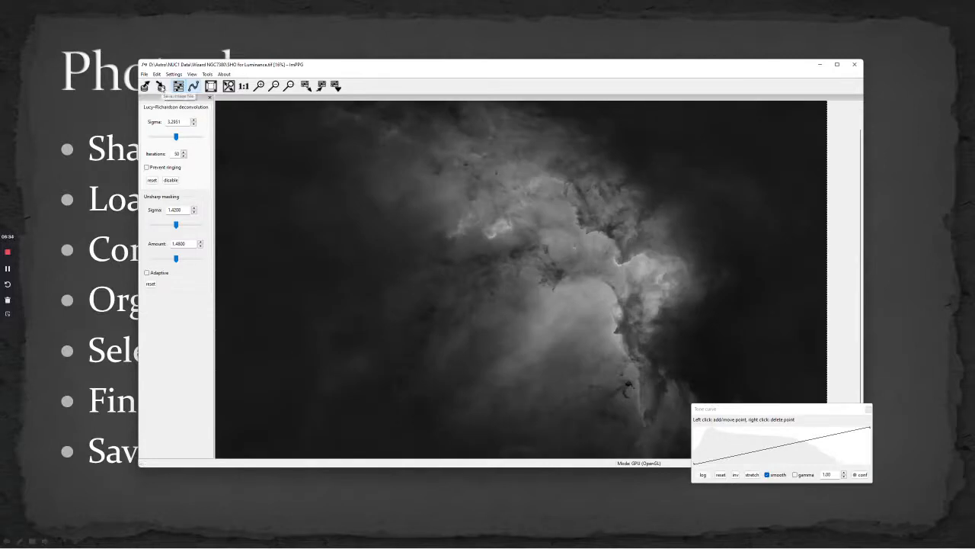
Save the processed image as a 16-bit TIFF named SHO for Luminance Decon in the Wizard NGC7380 folder and close ImPPG.
left_click(161, 87)
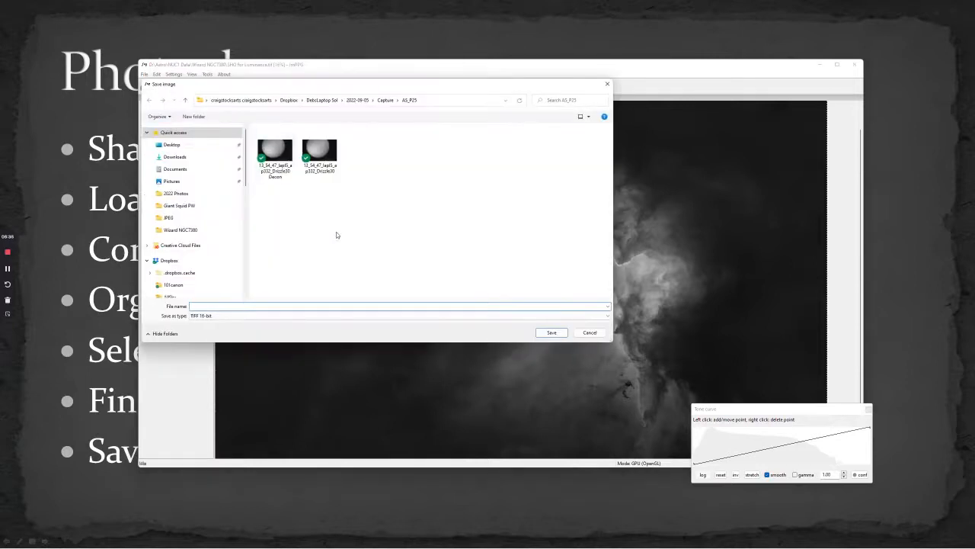
scroll(187, 274, "down", 4)
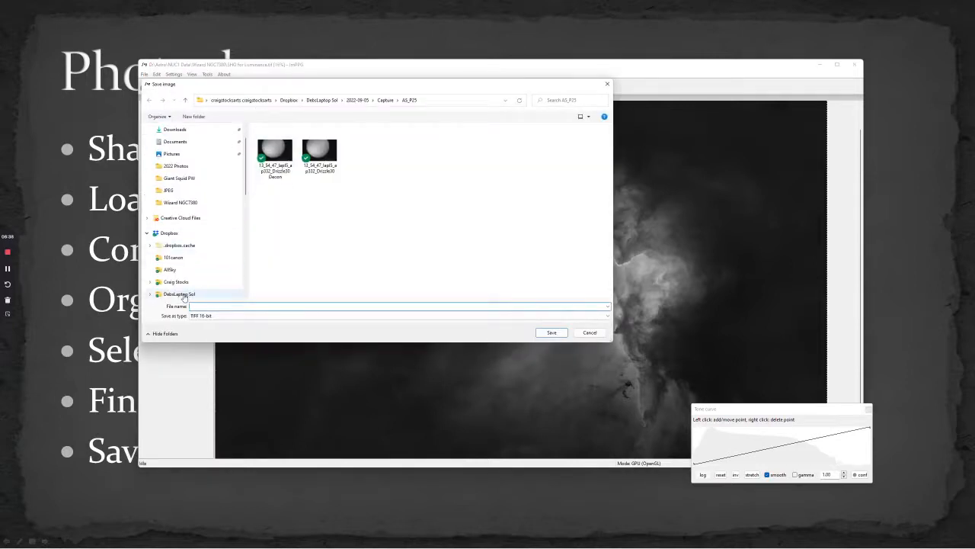
scroll(177, 270, "down", 3)
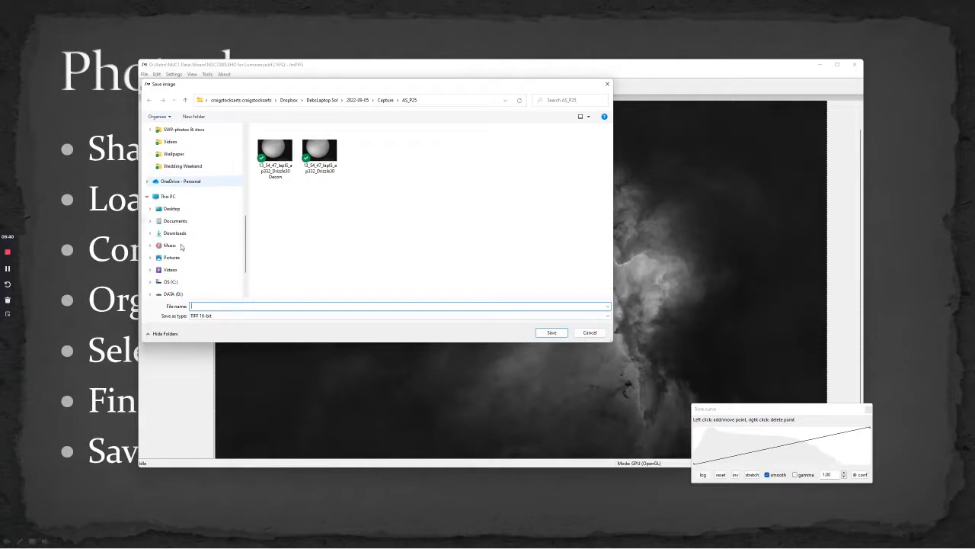
left_click(173, 293)
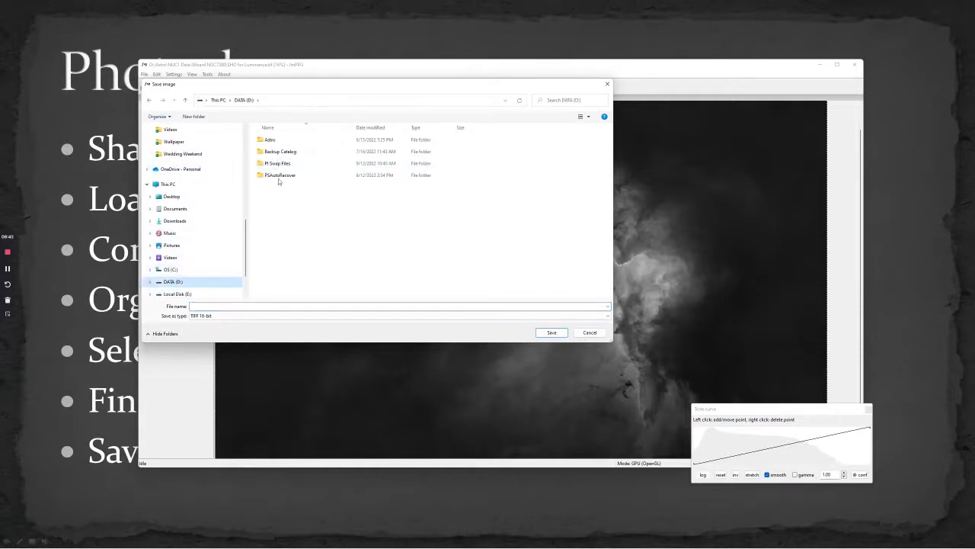
double_click(279, 144)
double_click(282, 152)
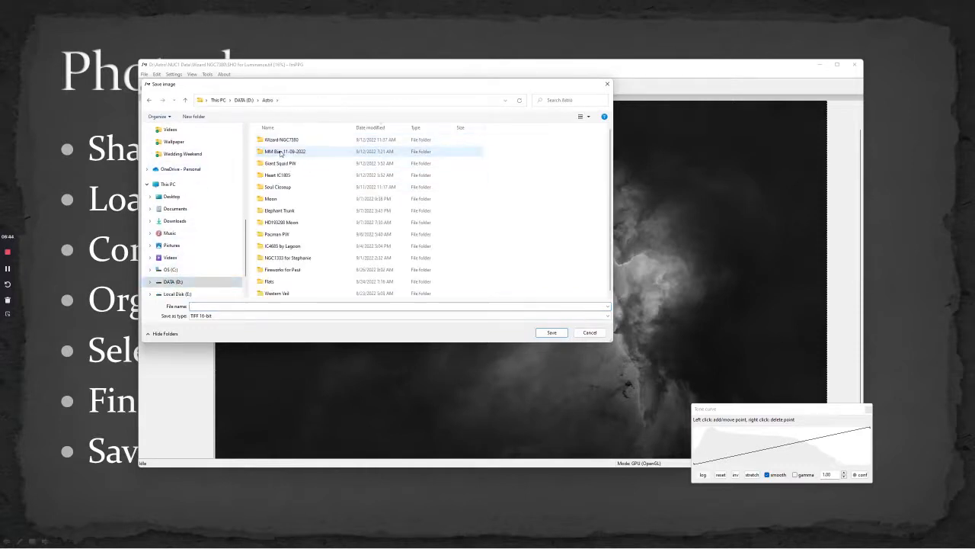
double_click(286, 141)
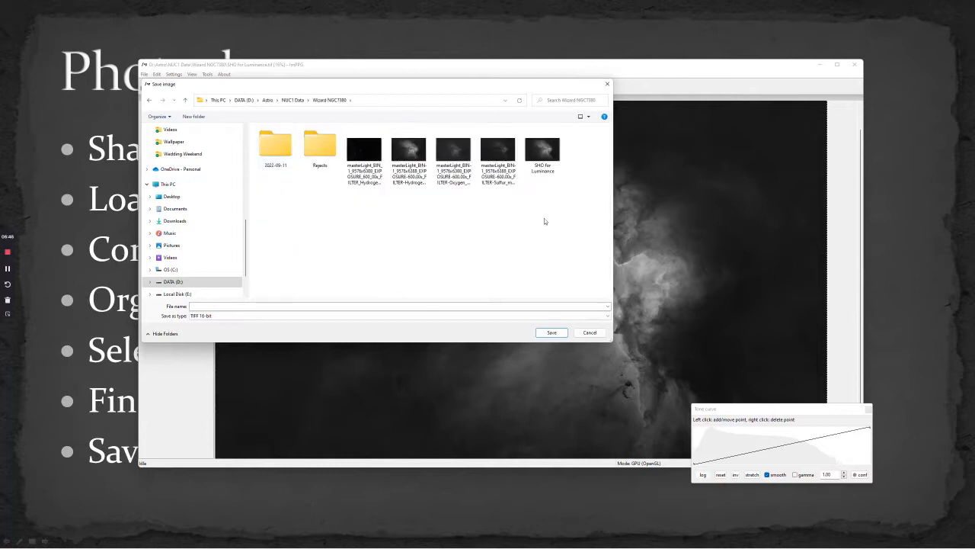
left_click(548, 172)
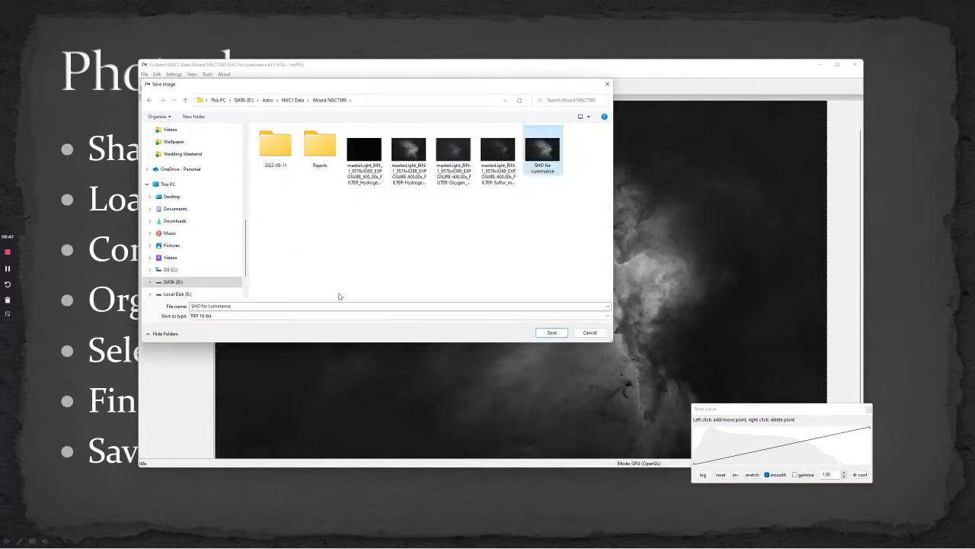
left_click(270, 306)
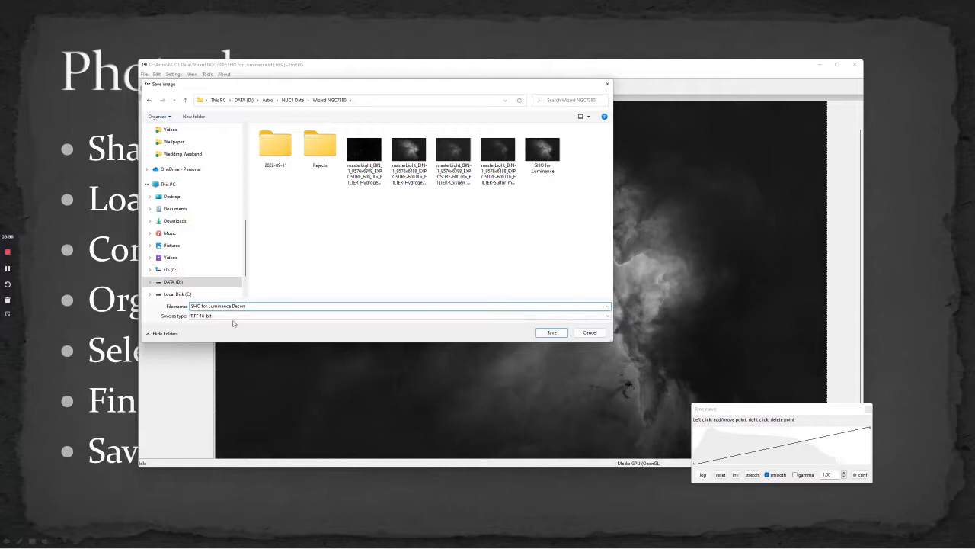
key("Return")
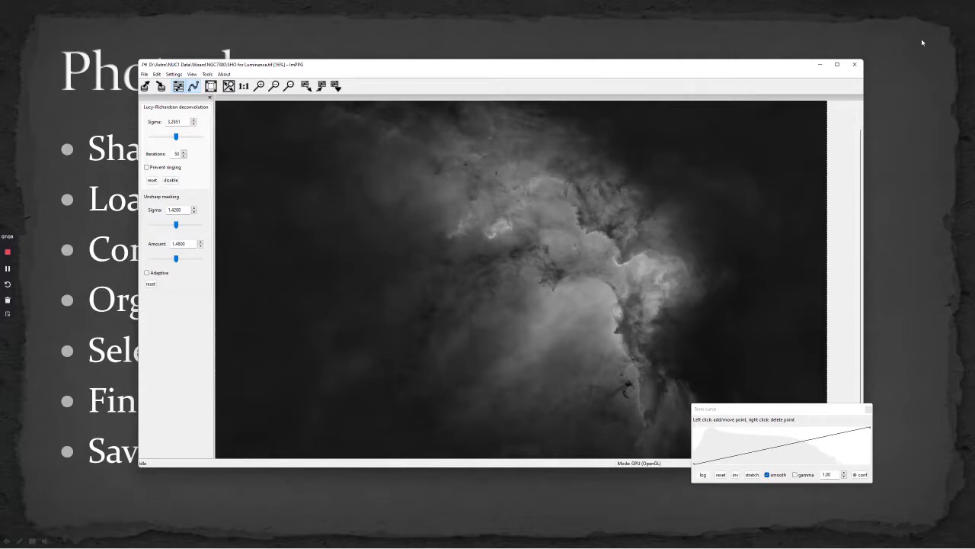
left_click(855, 65)
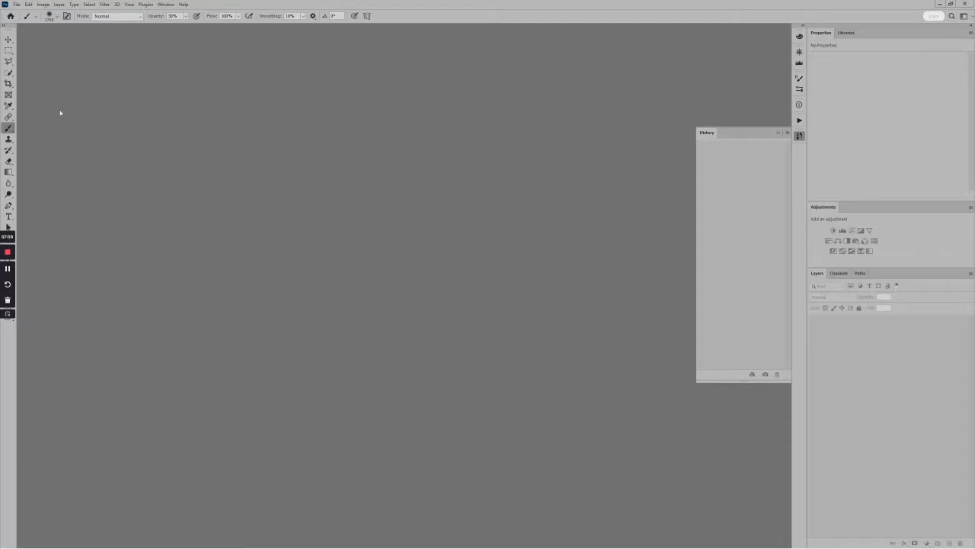
In Photoshop, load the hydrogen stars, Hydrogen, Oxygen and Sulfur master lights plus SHO for Luminance Decon as layers of one stacked document.
left_click(16, 4)
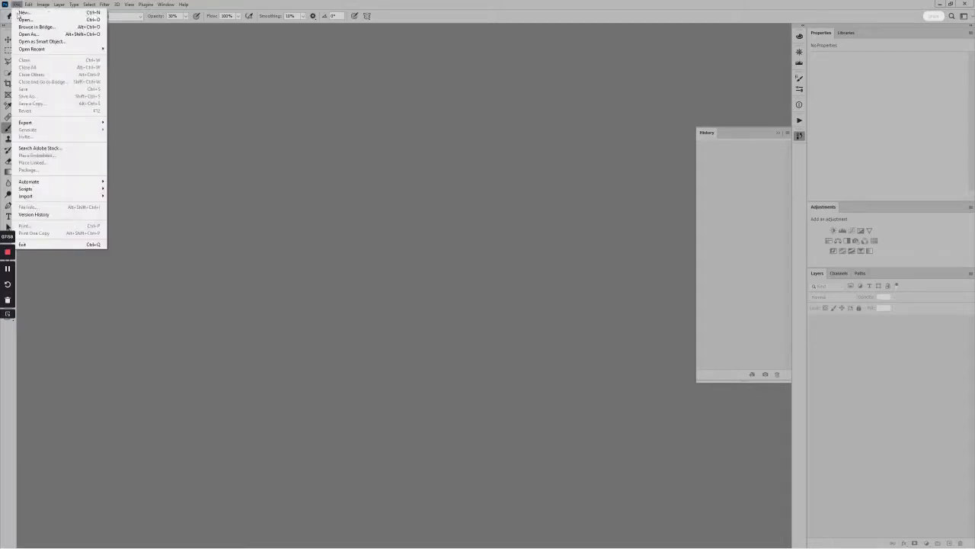
mouse_move(49, 189)
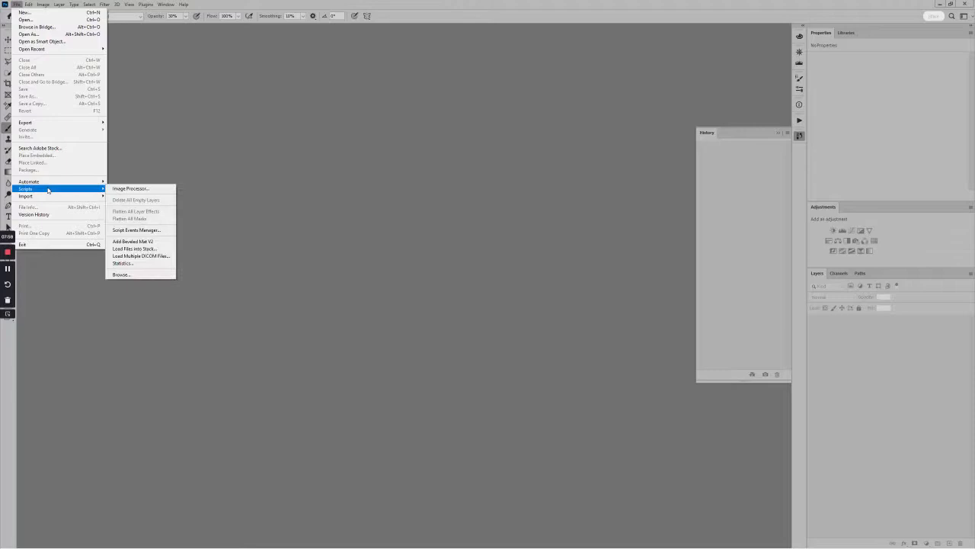
left_click(149, 249)
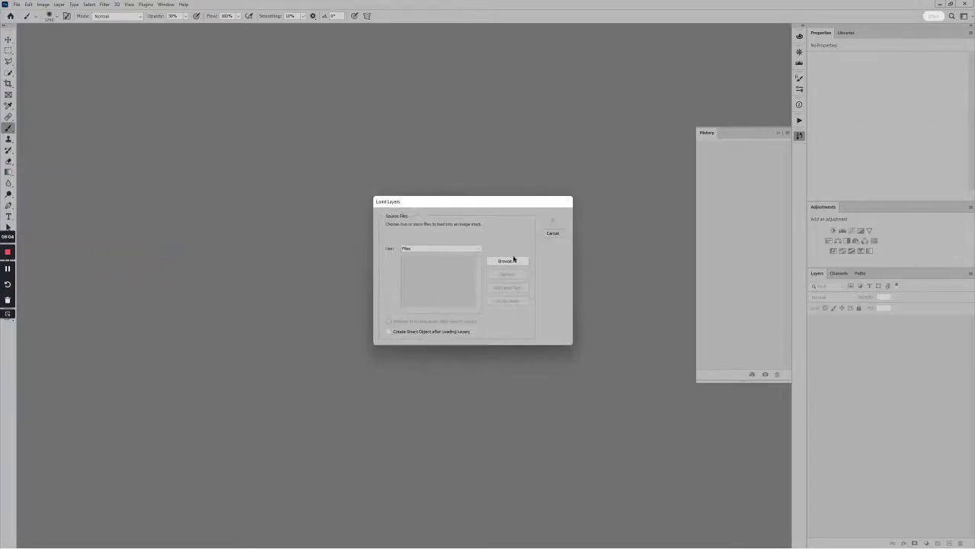
left_click(510, 260)
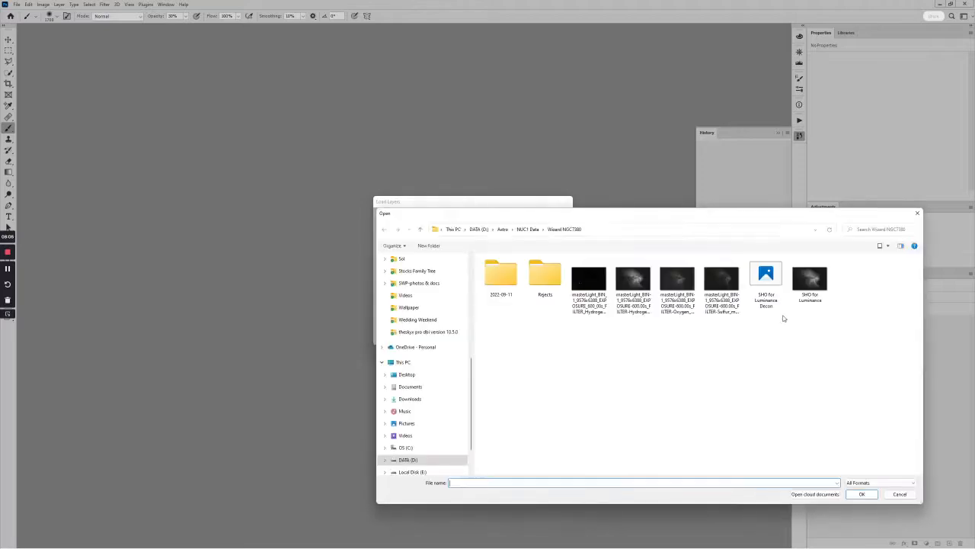
left_click(593, 285)
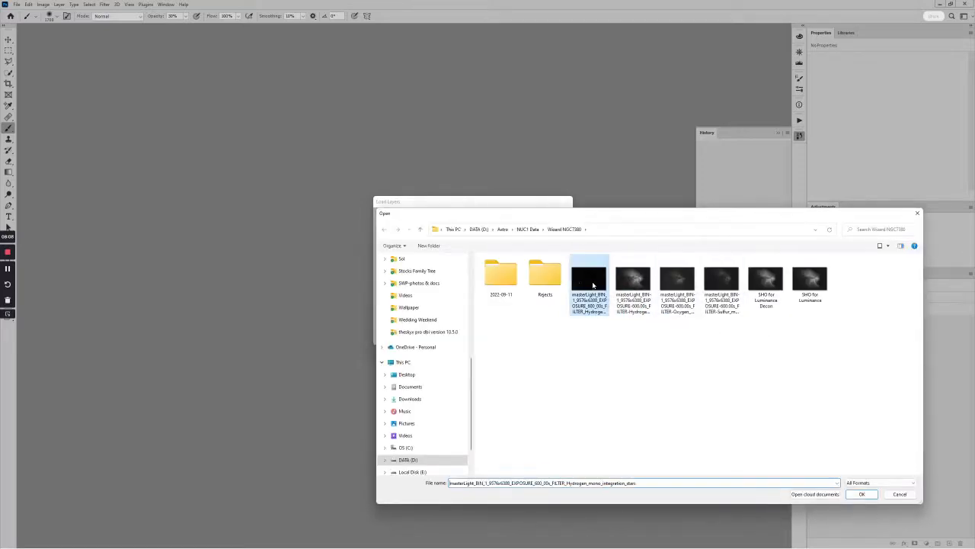
left_click(640, 286, "ctrl")
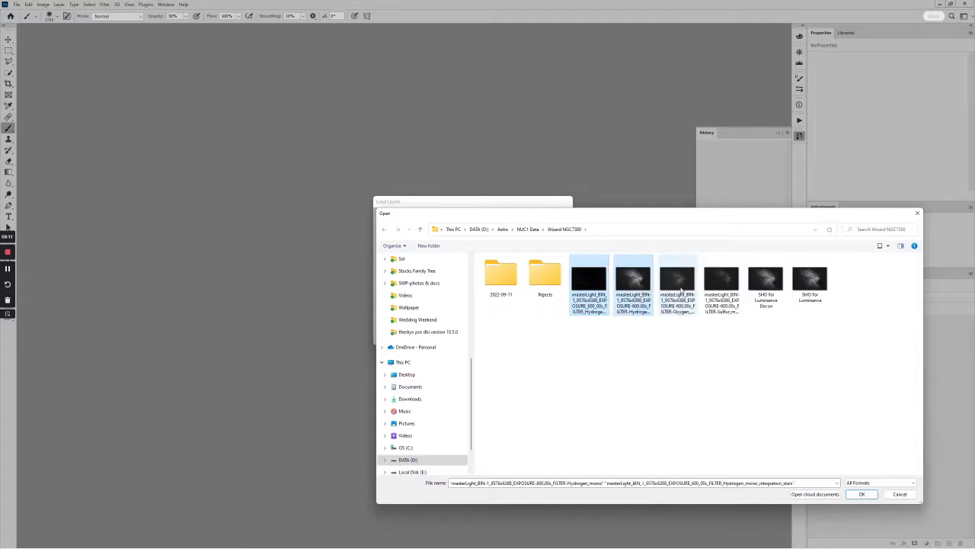
left_click(680, 289, "ctrl")
left_click(736, 304, "ctrl")
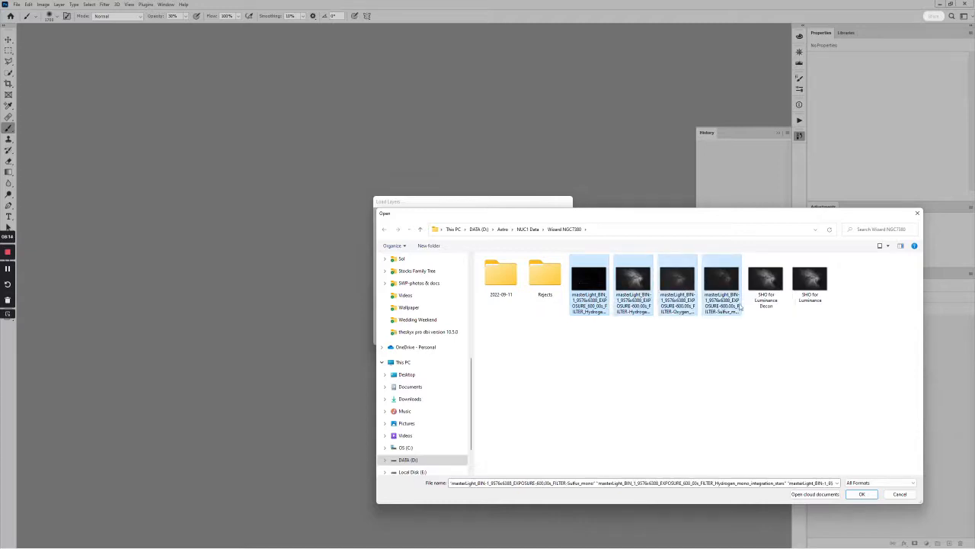
left_click(771, 285, "ctrl")
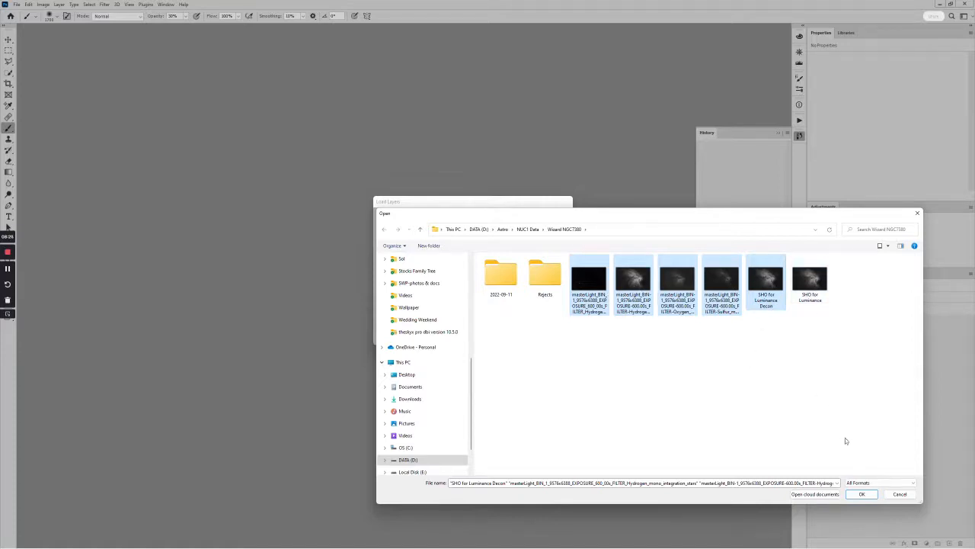
left_click(862, 494)
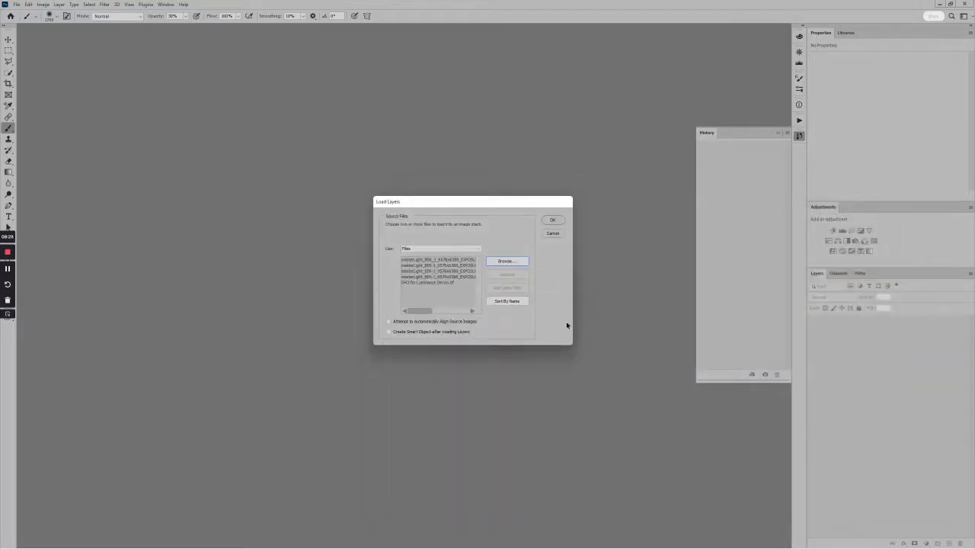
left_click(553, 220)
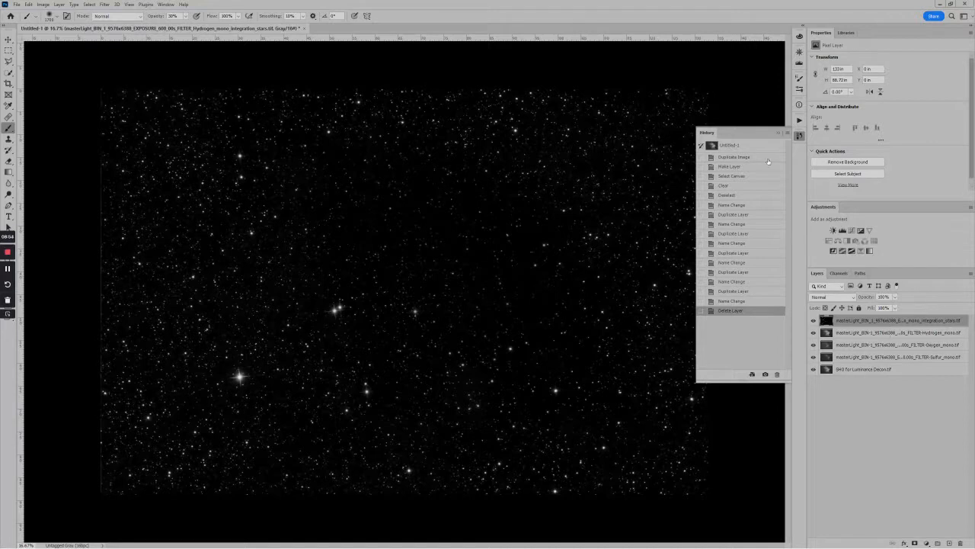
Collapse the history display and put the stars layer into a group named Stars.
left_click(778, 133)
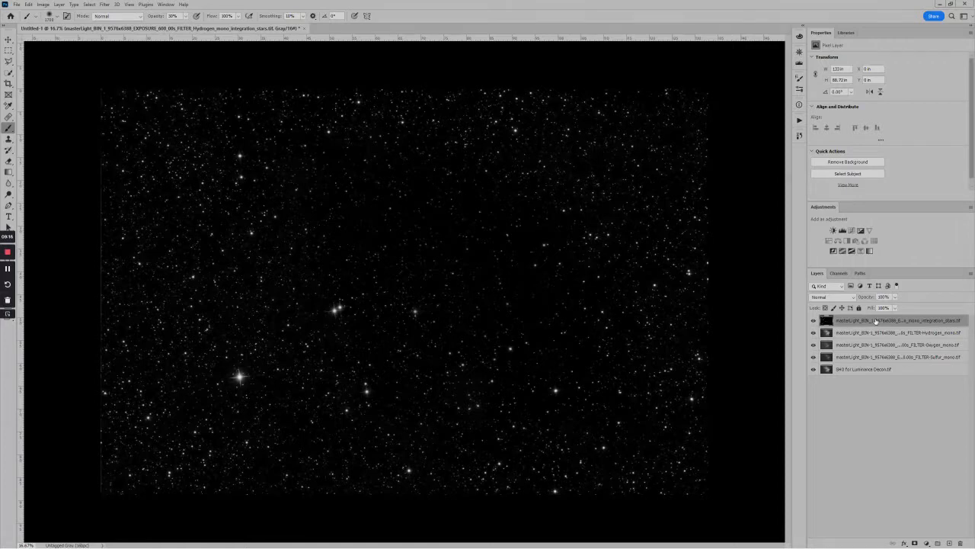
key("ctrl+g")
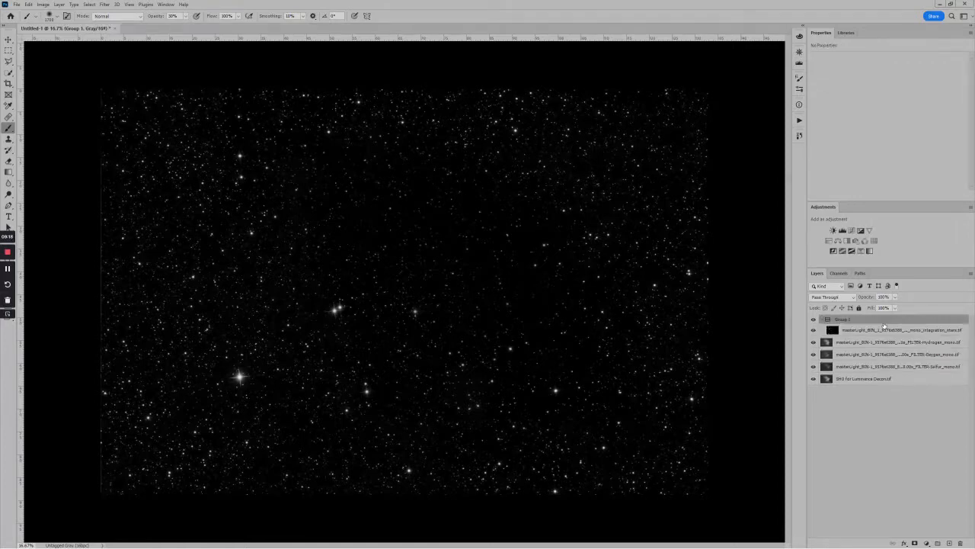
double_click(843, 319)
type("Stars")
key("Return")
Set the Stars group's blend mode to Lighten and collapse the group.
left_click(849, 297)
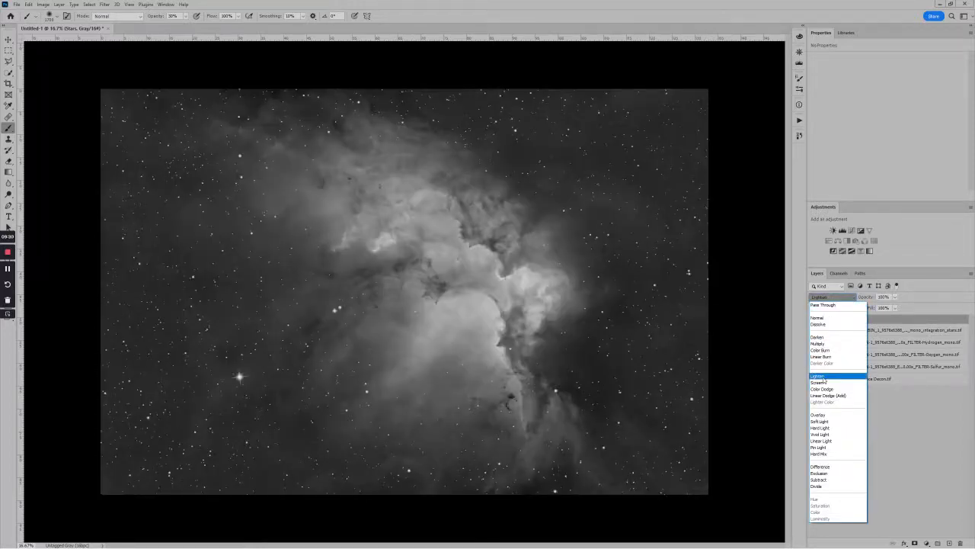
left_click(817, 377)
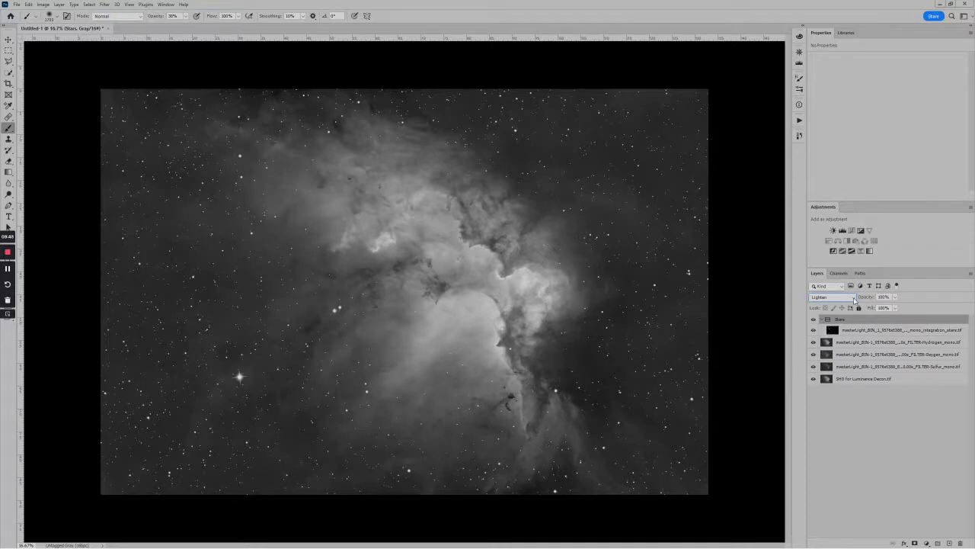
left_click(821, 319)
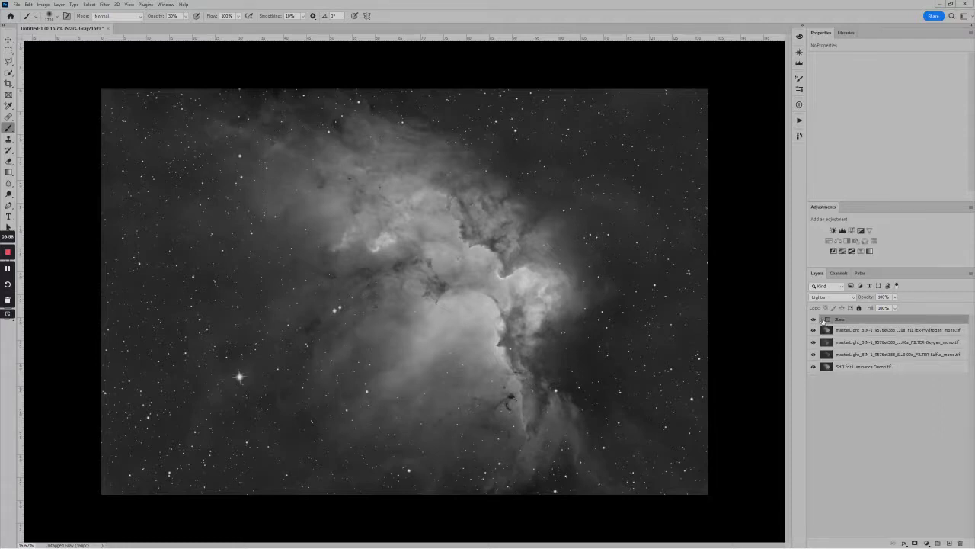
Put the Hydrogen master light into a collapsed group named Hydrogen and move the group to the bottom of the layer stack.
left_click(896, 331)
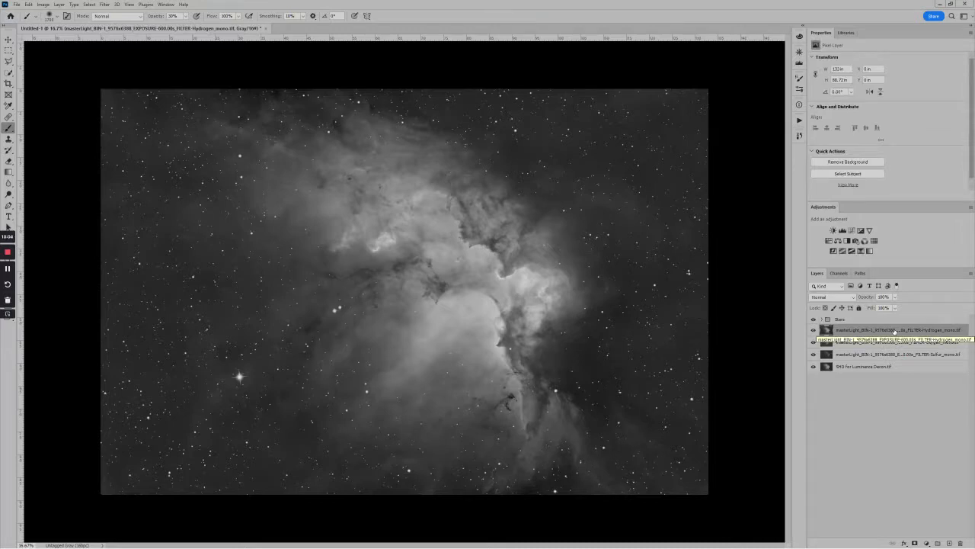
key("ctrl+g")
double_click(848, 329)
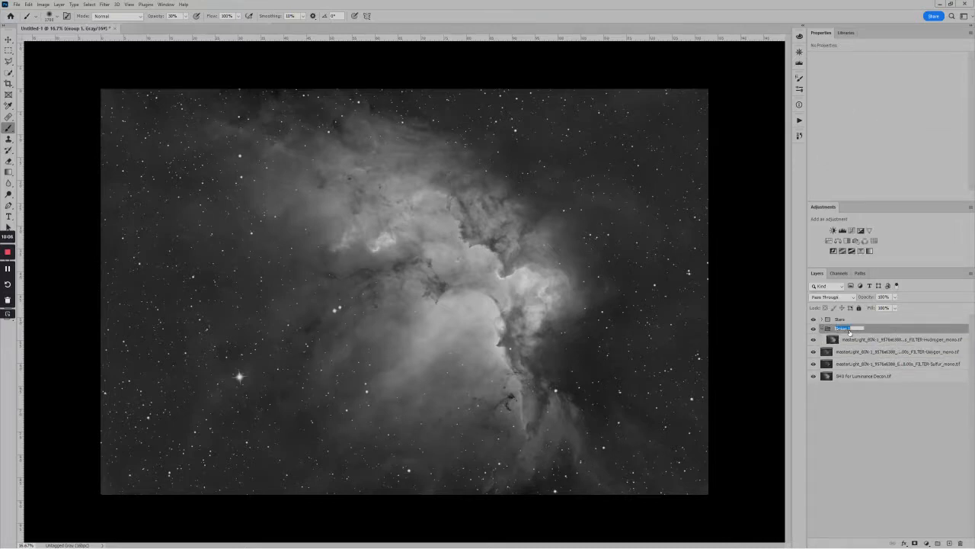
type("Hydrogen")
key("Return")
left_click(822, 328)
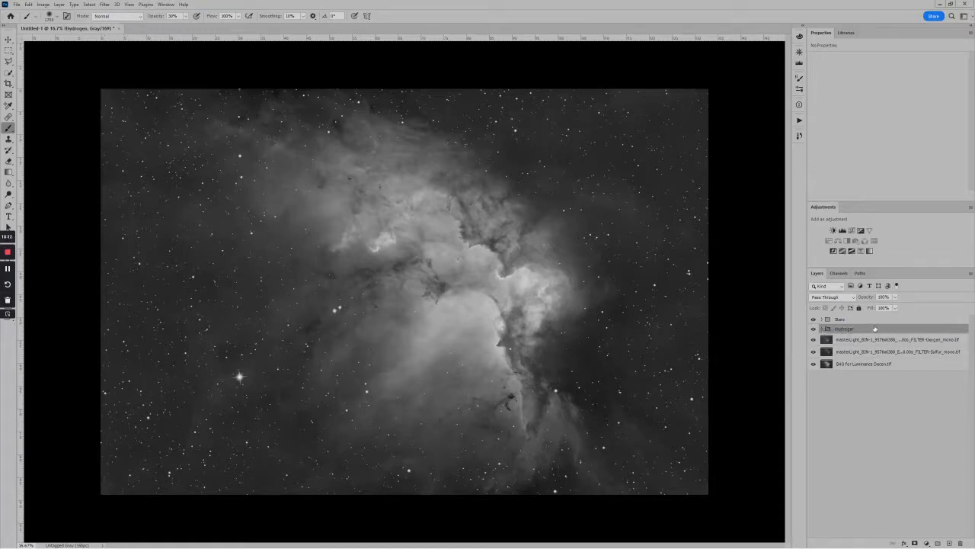
left_click_drag(874, 329, 876, 369)
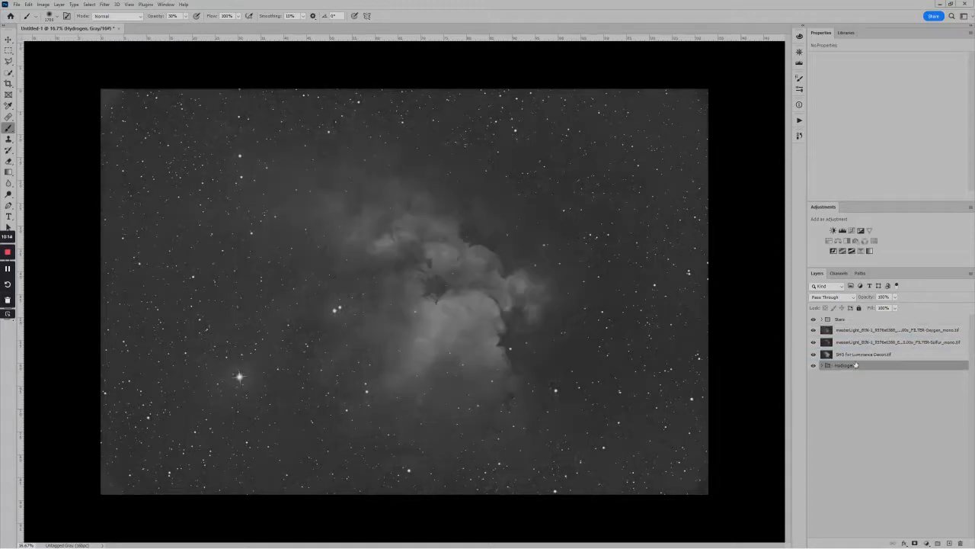
Put the Oxygen master light into a collapsed group named Oxygen and move the group directly above the Hydrogen group.
left_click(8, 271)
left_click(852, 331)
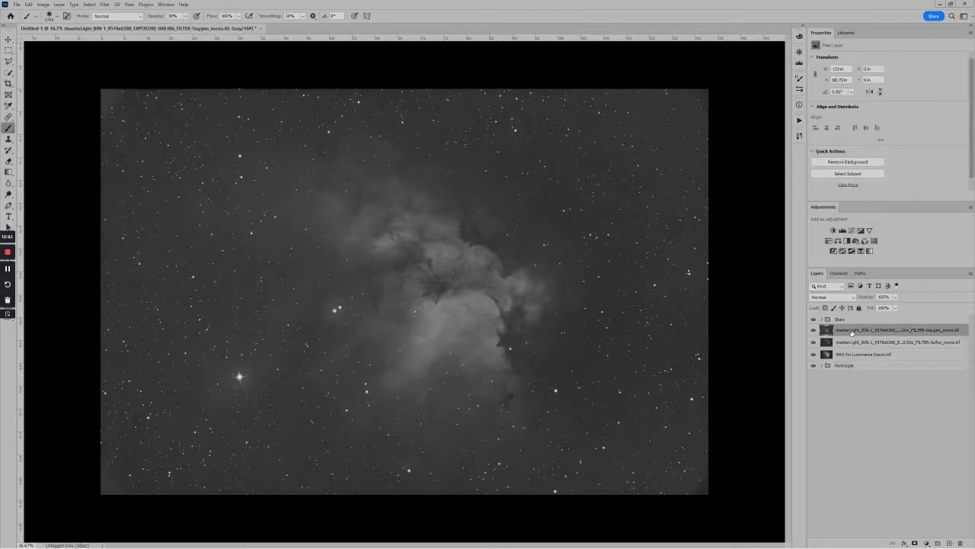
key("ctrl+g")
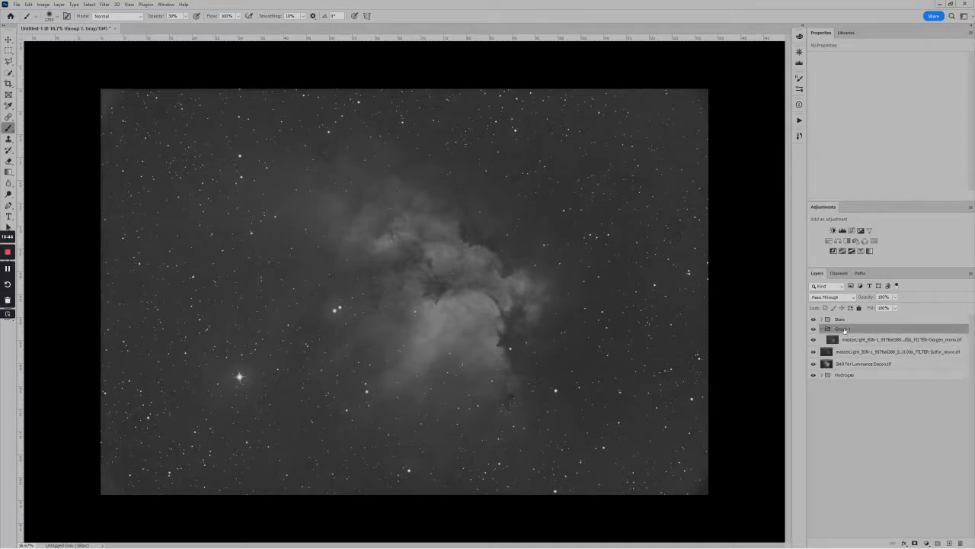
double_click(843, 329)
type("Oxygen")
key("Return")
left_click(822, 328)
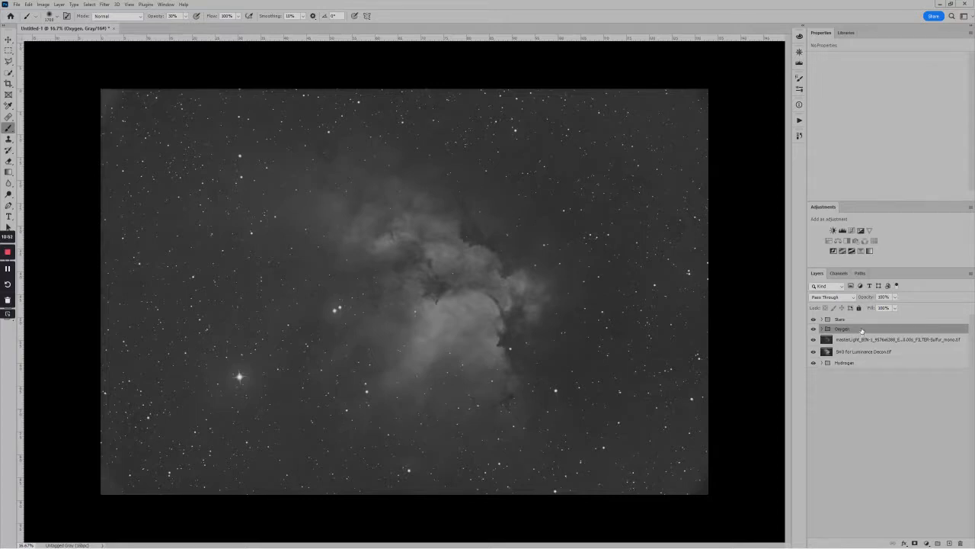
left_click_drag(861, 335, 865, 356)
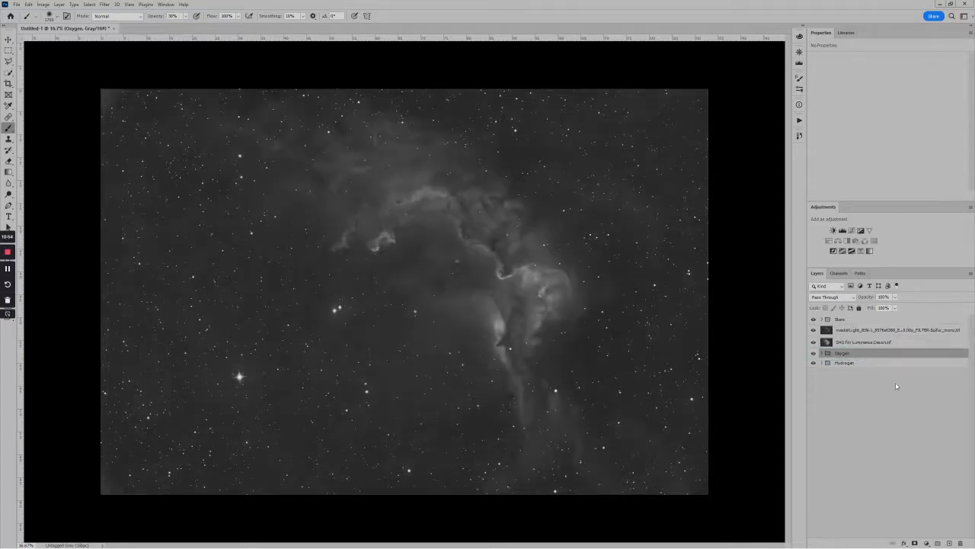
Put the Sulfur master light into a collapsed group named Sulfur and move the group directly above the Oxygen group.
left_click(869, 332)
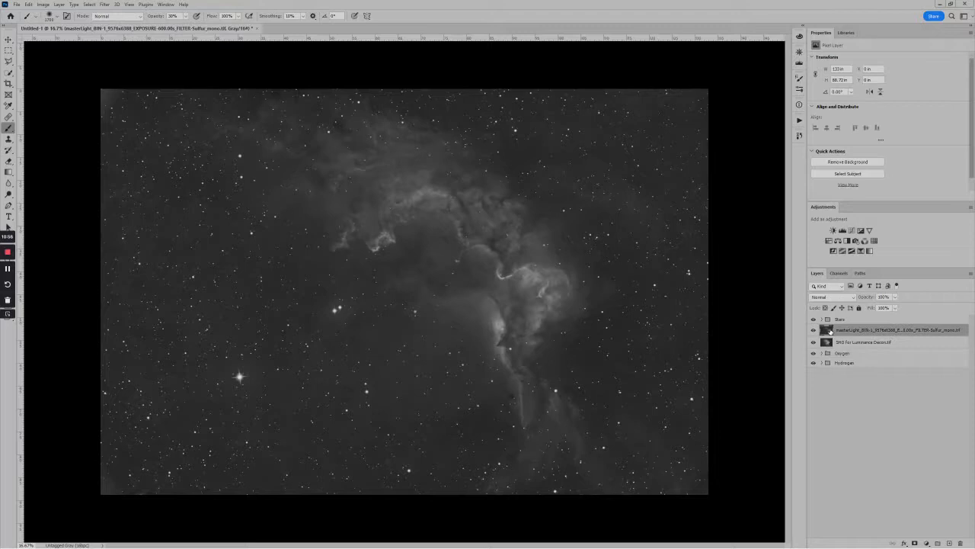
key("ctrl+g")
double_click(843, 328)
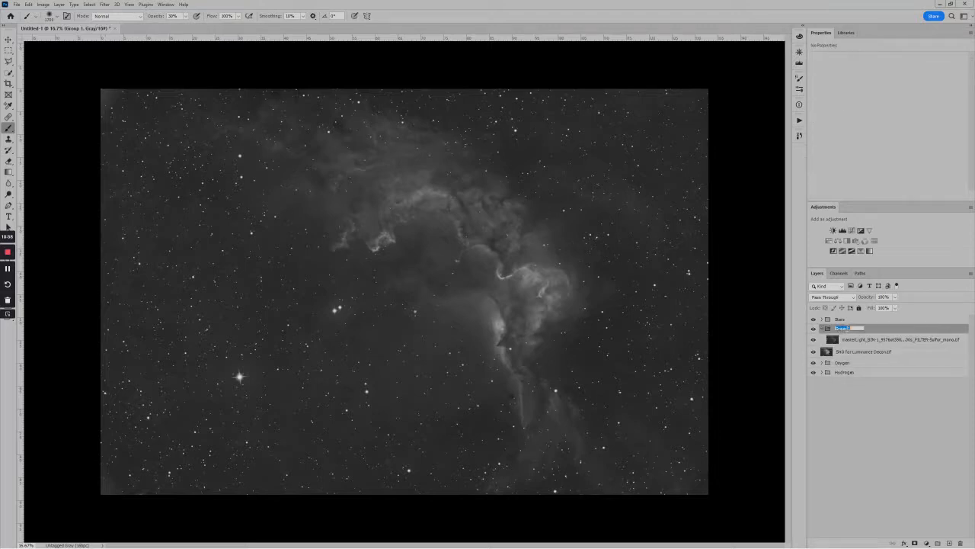
type("Sulfur")
key("Return")
left_click(822, 329)
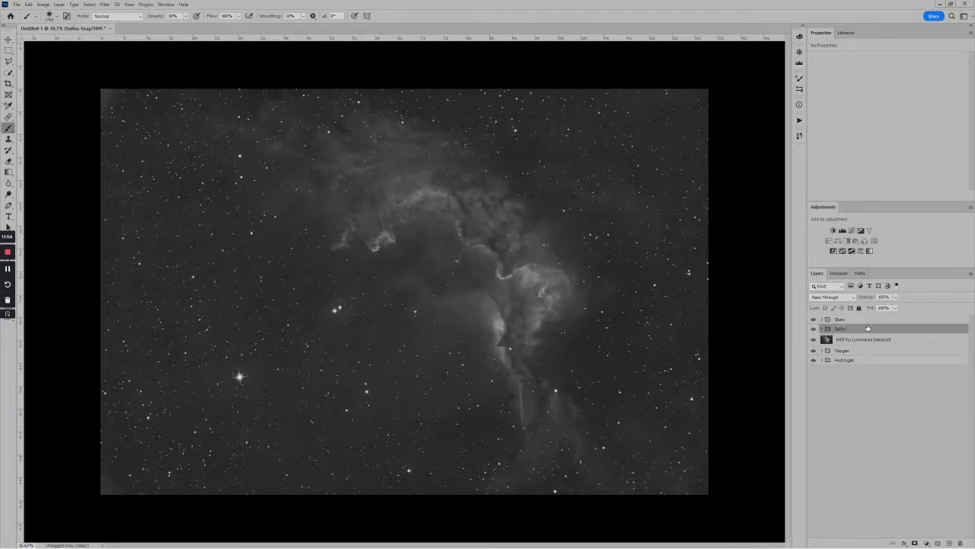
left_click_drag(868, 328, 884, 348)
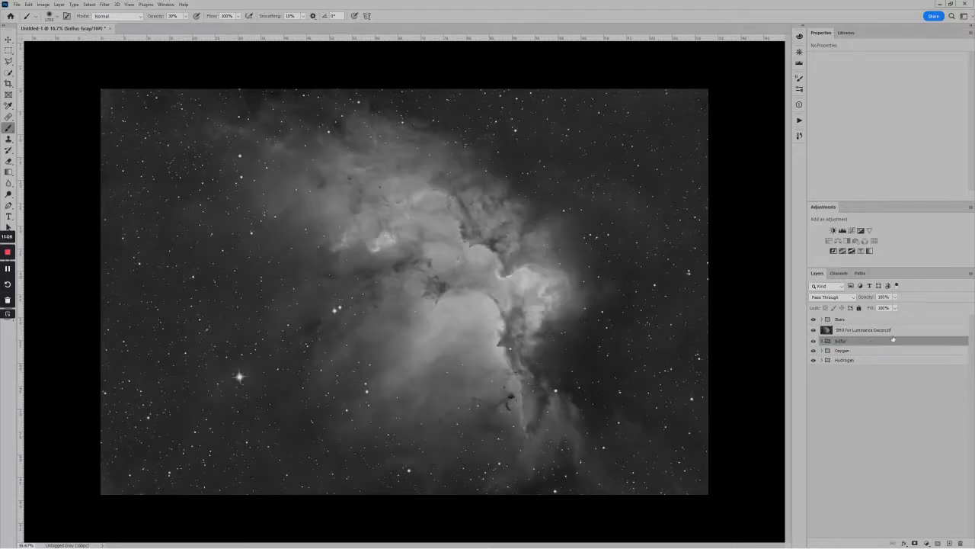
Put the SHO for Luminance Decon layer into a group named Luminance Decon and try to set the group's blend mode to Luminosity.
left_click(898, 330)
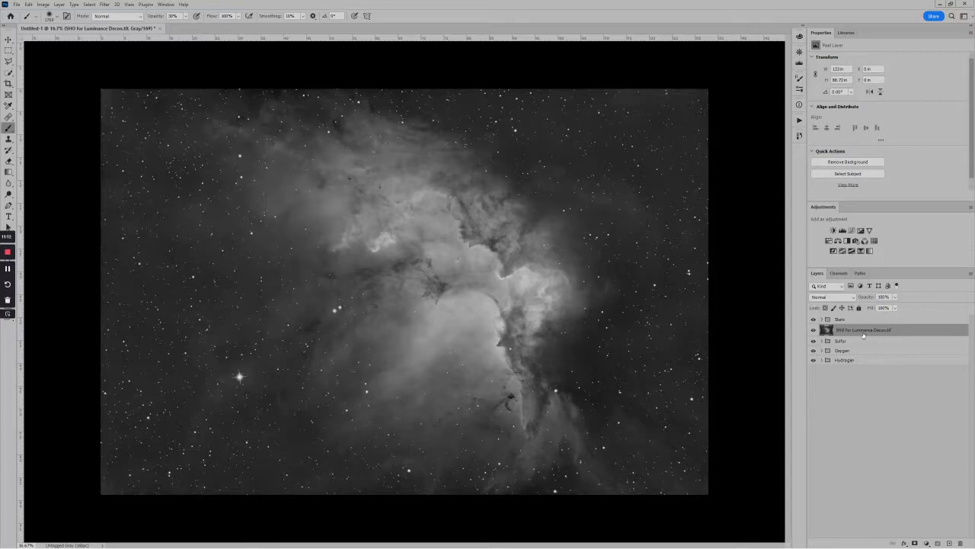
key("ctrl+g")
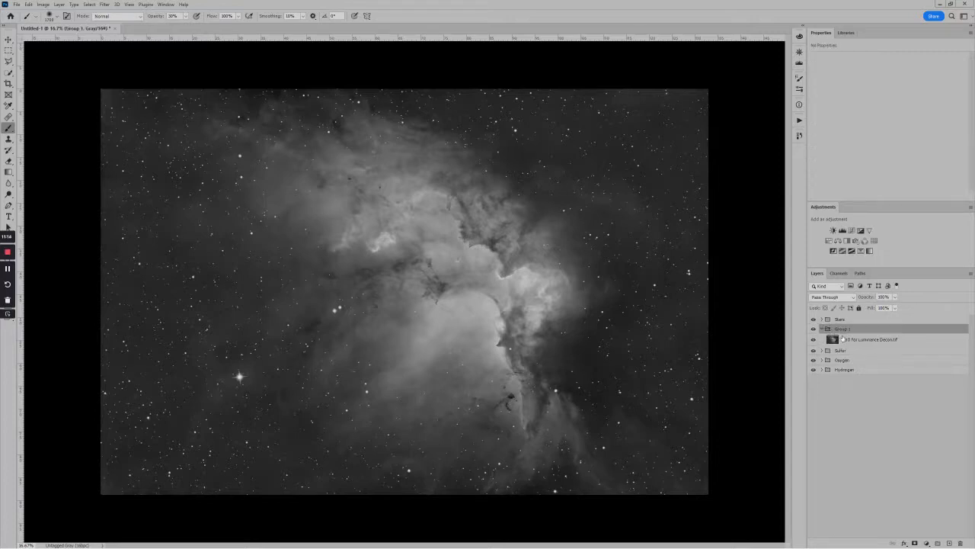
double_click(841, 329)
type("Luminance Decon")
key("Return")
left_click(849, 299)
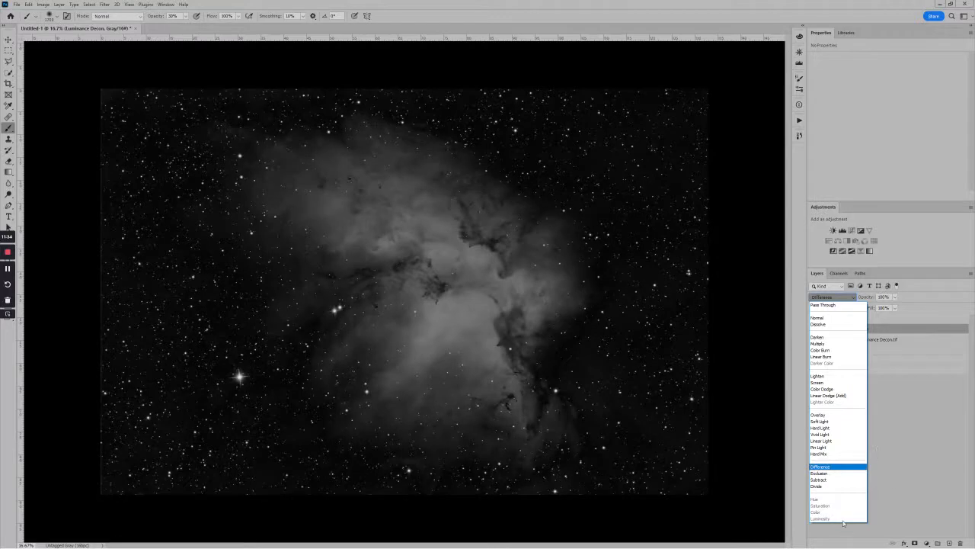
left_click(846, 525)
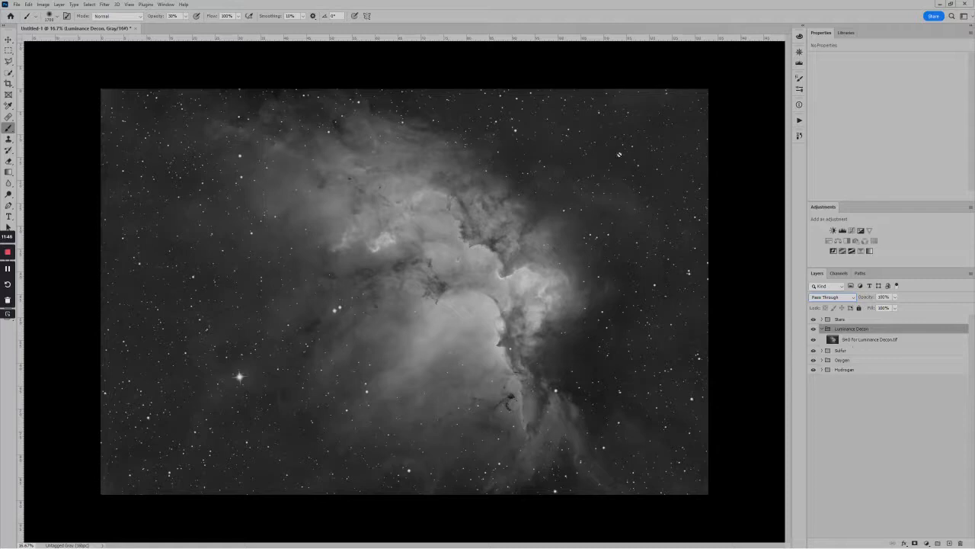
Convert the grayscale document to RGB Color mode without merging its layers.
left_click(43, 4)
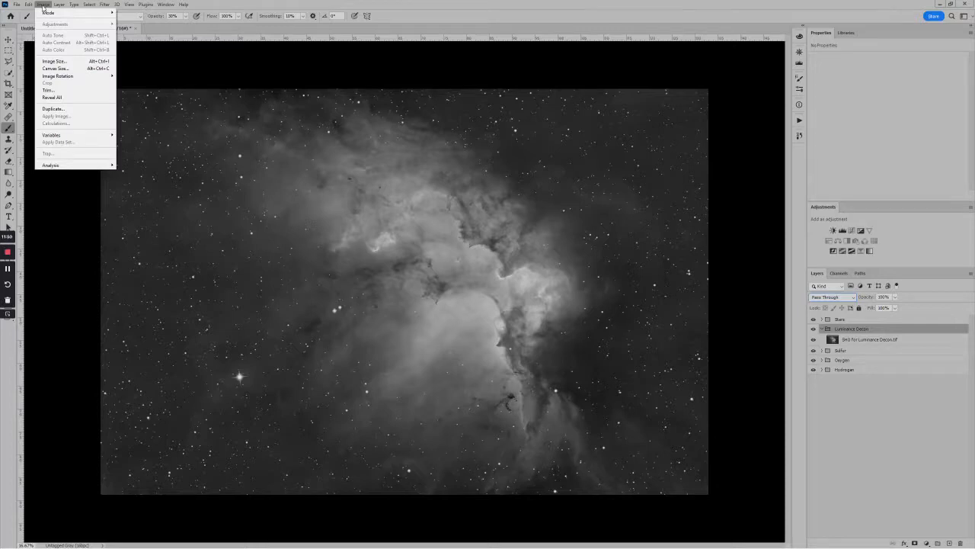
mouse_move(48, 13)
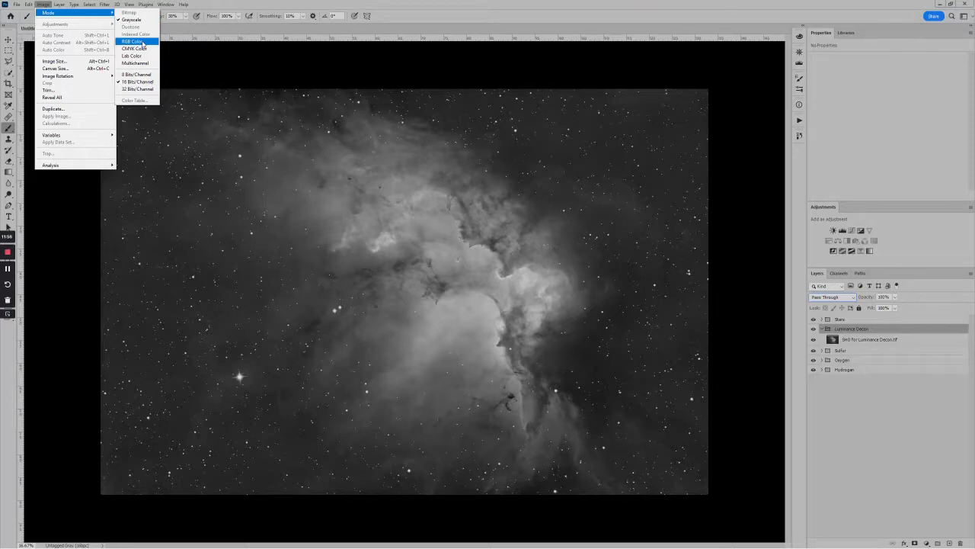
left_click(133, 41)
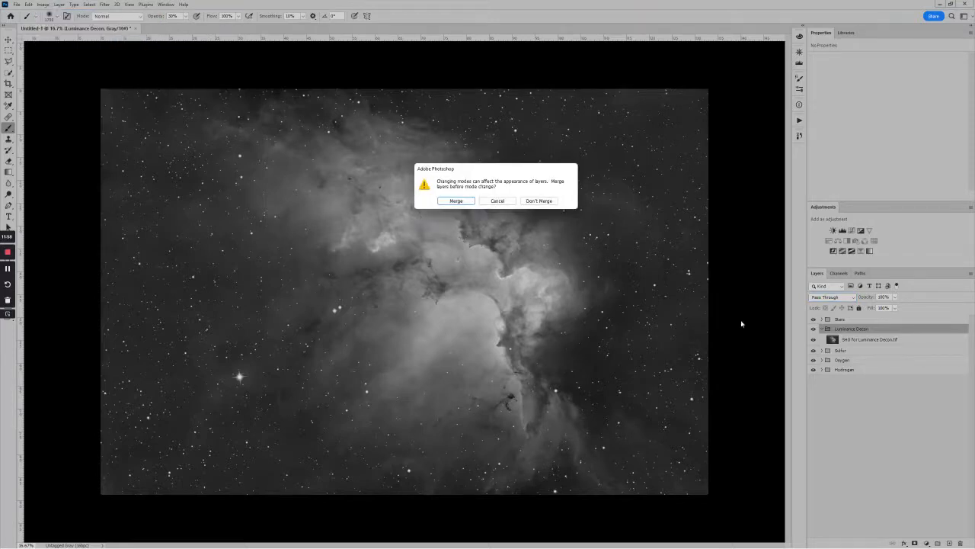
left_click(539, 201)
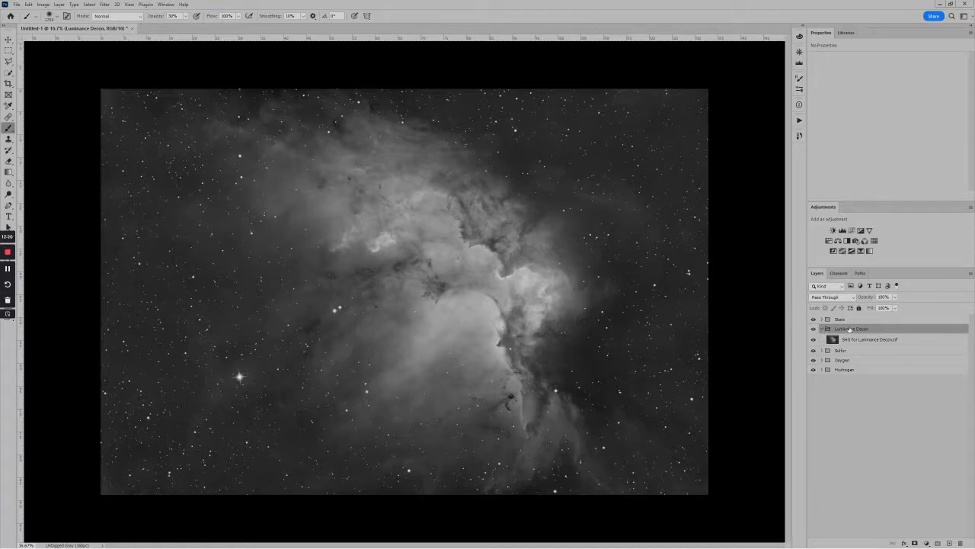
Set the Luminance Decon group's blend mode to Luminosity and collapse the group.
left_click(851, 297)
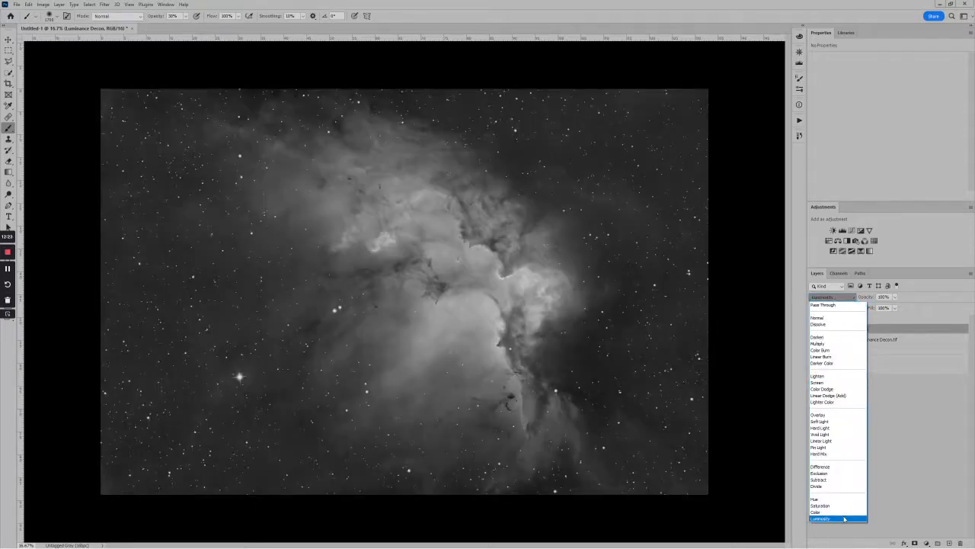
left_click(844, 519)
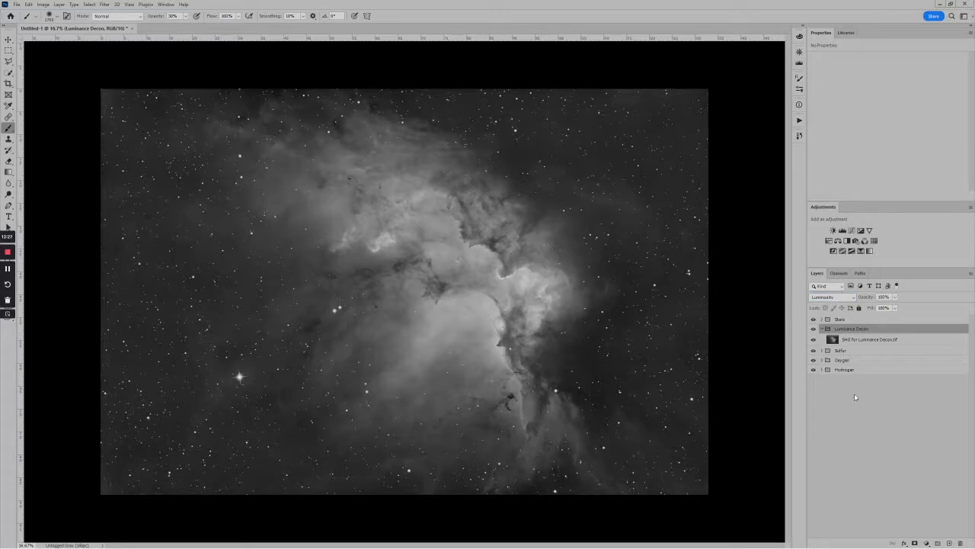
left_click(823, 329)
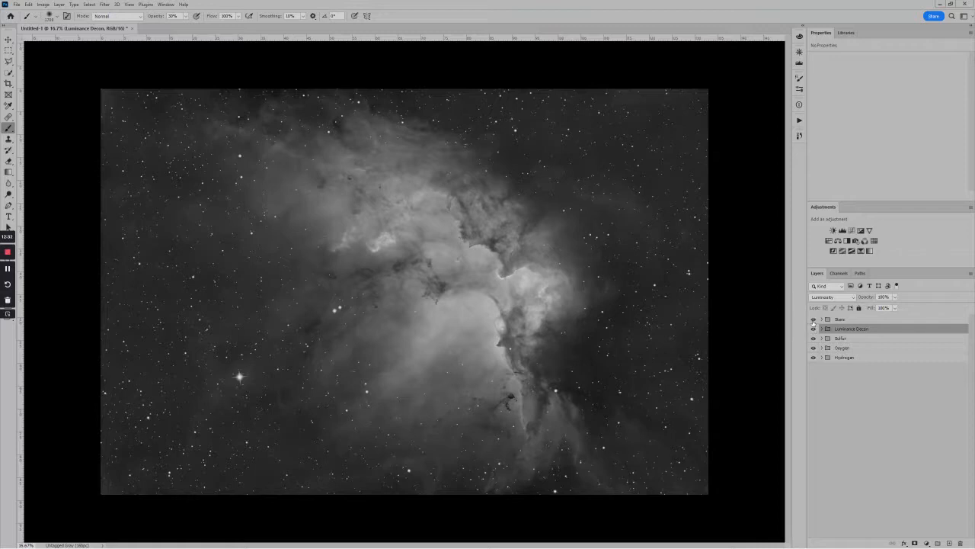
Hide the Stars, Luminance Decon and Sulfur groups and compare the Oxygen group with the Hydrogen group beneath it.
left_click(814, 319)
left_click(813, 328)
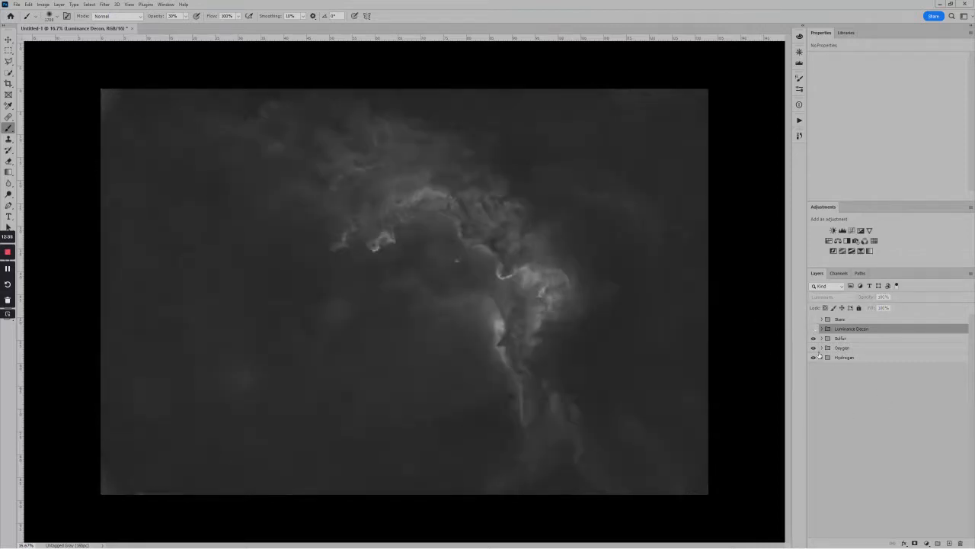
left_click(813, 338)
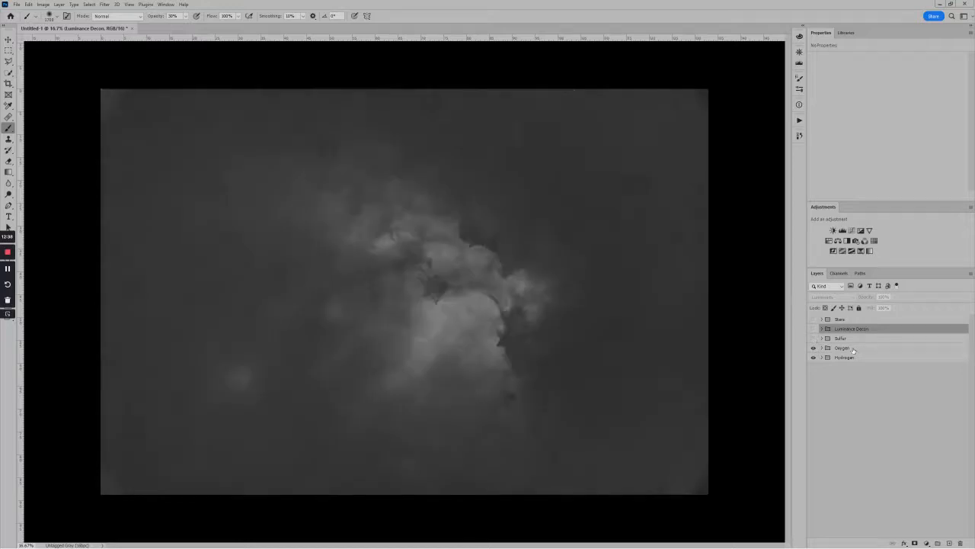
left_click(857, 348)
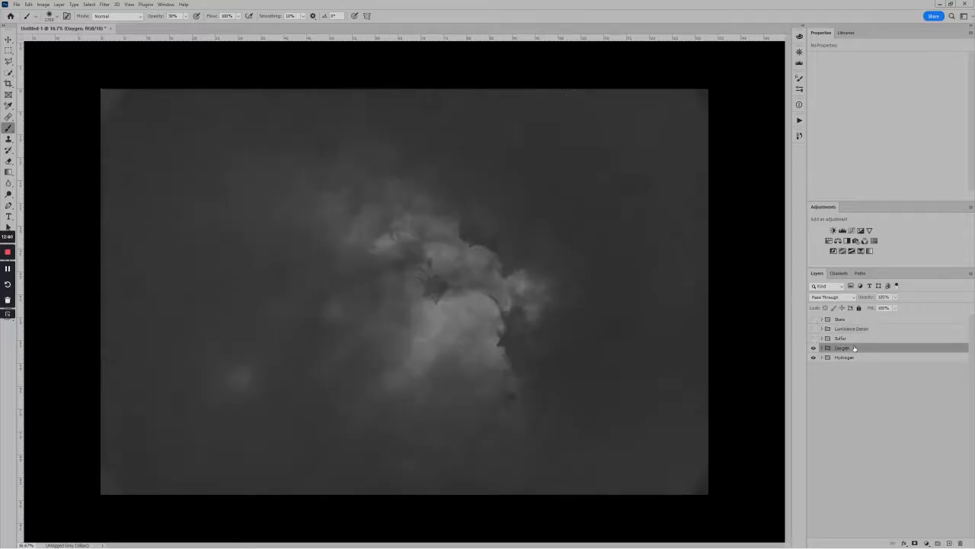
left_click(814, 349)
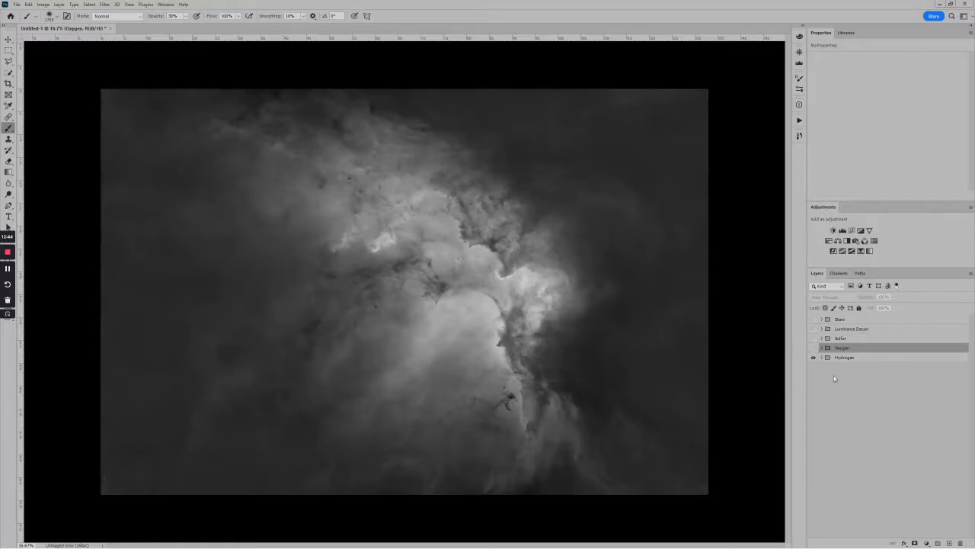
left_click(814, 348)
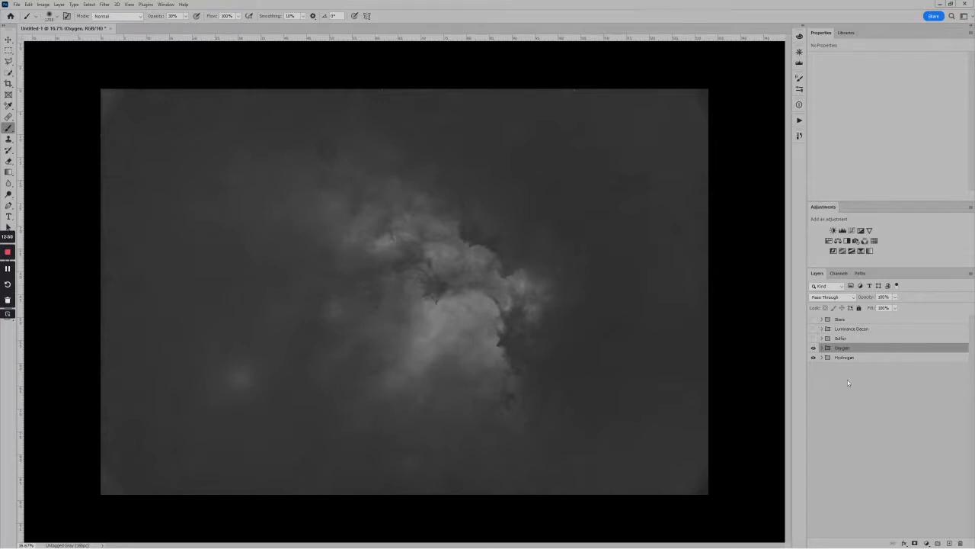
scroll(316, 372, "up", 2)
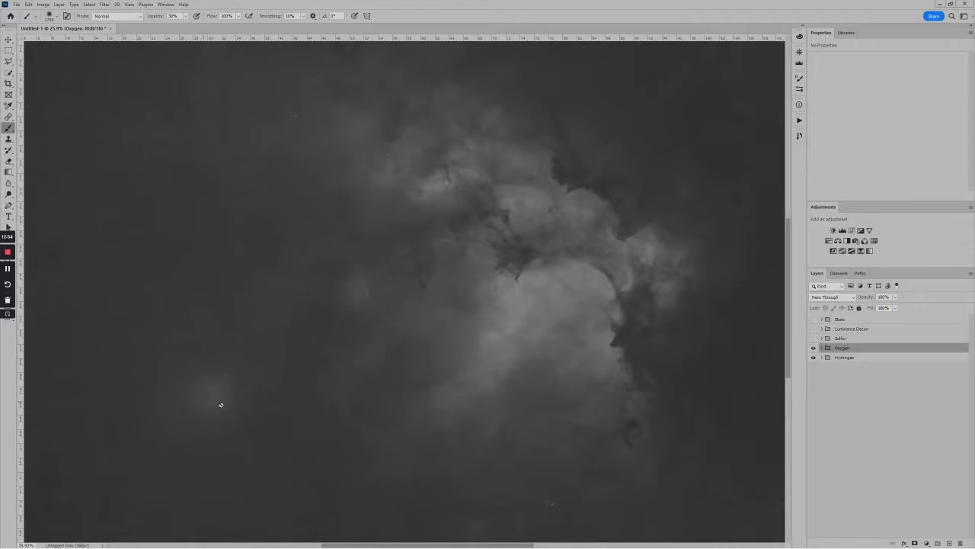
scroll(194, 396, "down", 1)
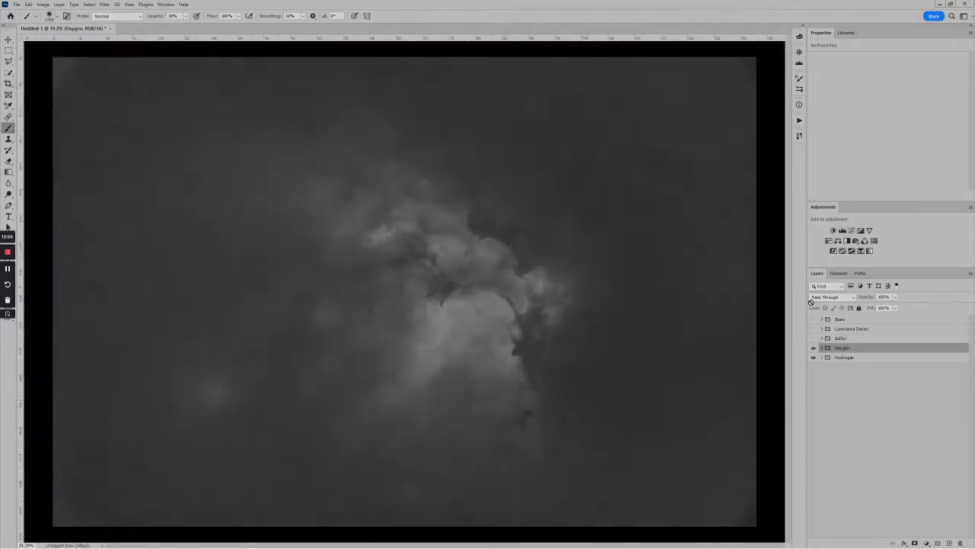
On the Oxygen group's layer, remove the leftover star halo at the image's lower left using an enlarged Healing Brush sampled from nearby background.
left_click(822, 348)
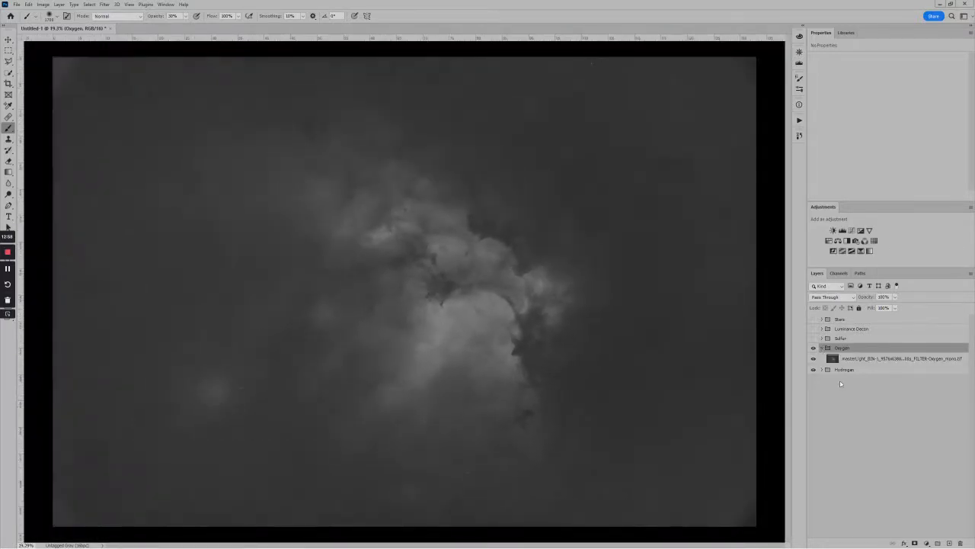
left_click(814, 319)
left_click(813, 319)
left_click(832, 361)
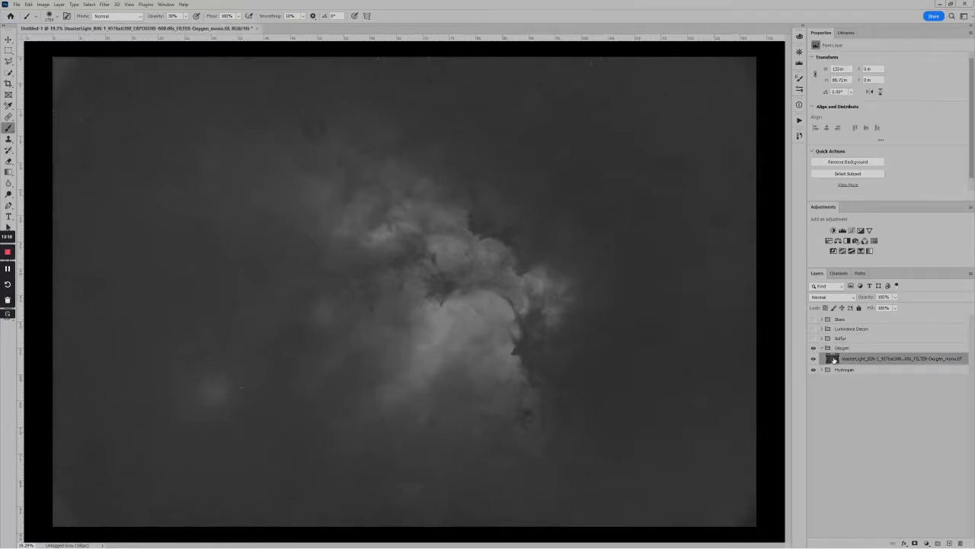
left_click(9, 117)
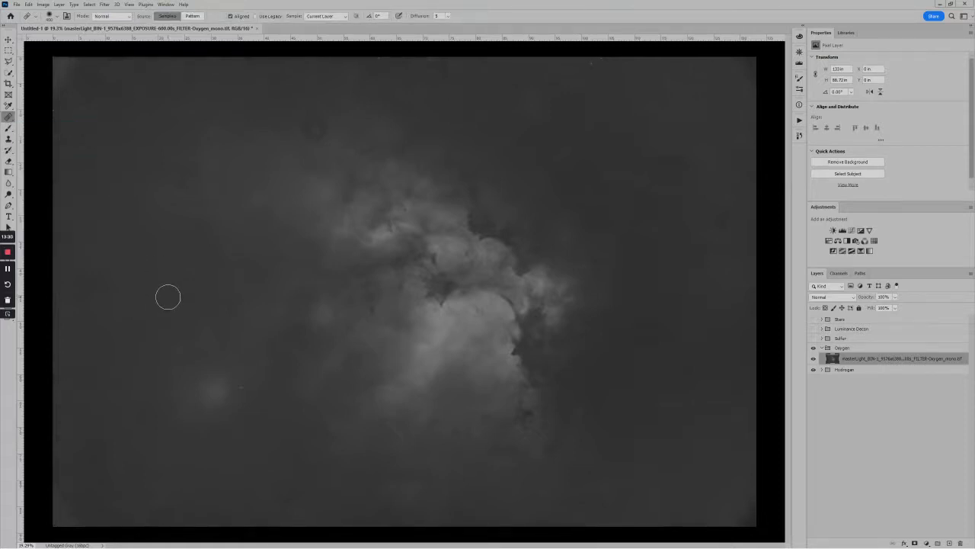
key("bracketright")
key("bracketright")
key("bracketright")
key("bracketright")
left_click(179, 338, "alt")
mouse_move(212, 392)
left_mouse_down()
mouse_move(183, 380)
mouse_move(194, 386)
mouse_move(205, 356)
mouse_move(210, 307)
mouse_move(213, 366)
mouse_move(193, 372)
mouse_move(183, 397)
mouse_move(191, 414)
mouse_move(226, 407)
left_mouse_up()
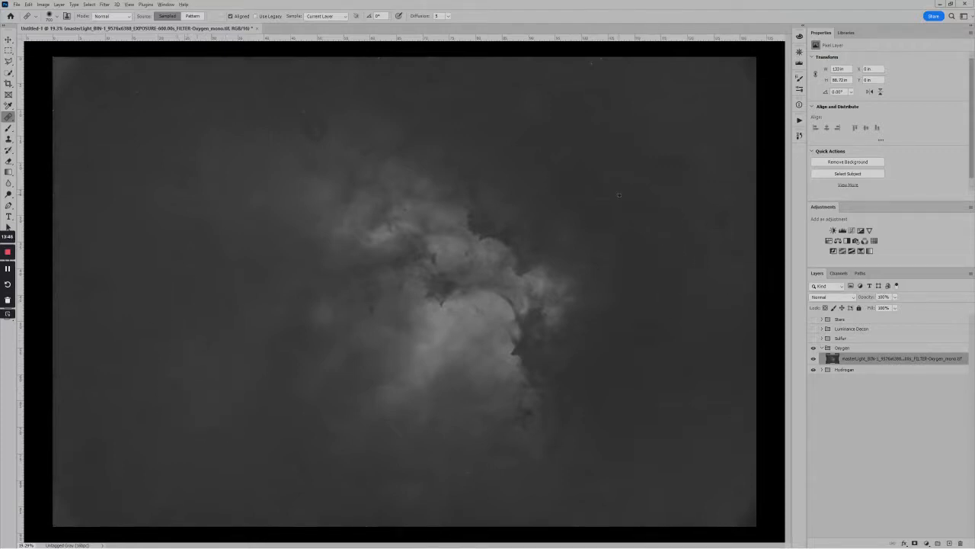
Heal a small patch of background to the right of the nebula on the Oxygen layer and hide the Oxygen group.
left_click(608, 240)
mouse_move(607, 240)
left_mouse_down()
mouse_move(615, 233)
mouse_move(603, 249)
left_mouse_up()
left_click(813, 348)
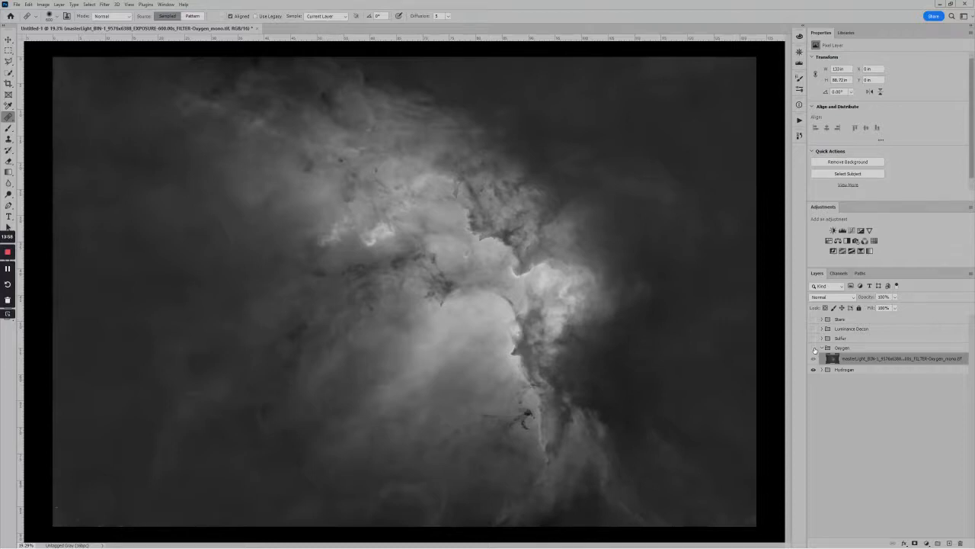
Show the Oxygen group again and heal the remaining star residue on its layer, including around the image's lower-left corner, sampling nearby background.
left_click(814, 348)
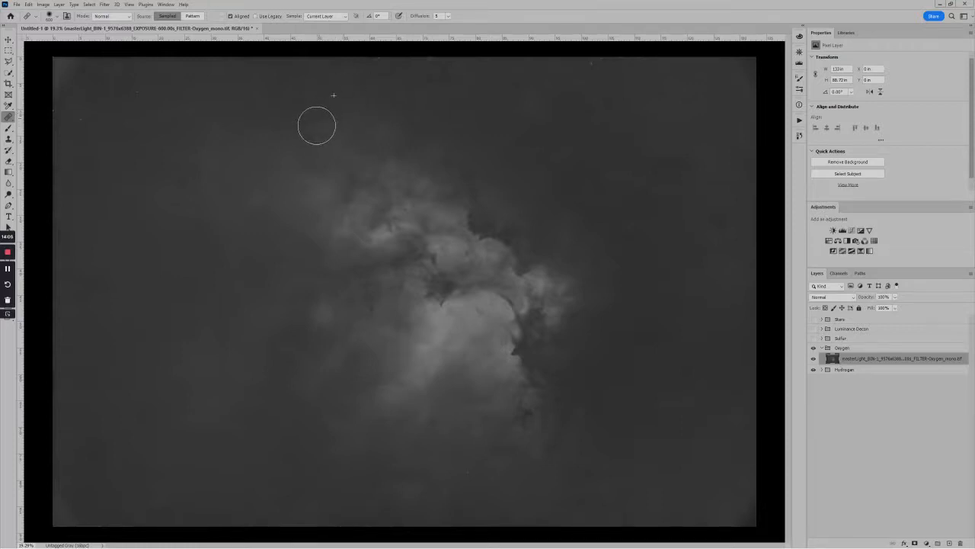
left_click(461, 389)
left_click(174, 202, "alt")
mouse_move(146, 460)
left_mouse_down()
mouse_move(139, 420)
mouse_move(141, 482)
left_mouse_up()
mouse_move(463, 71)
left_mouse_down()
mouse_move(427, 63)
mouse_move(448, 72)
left_mouse_up()
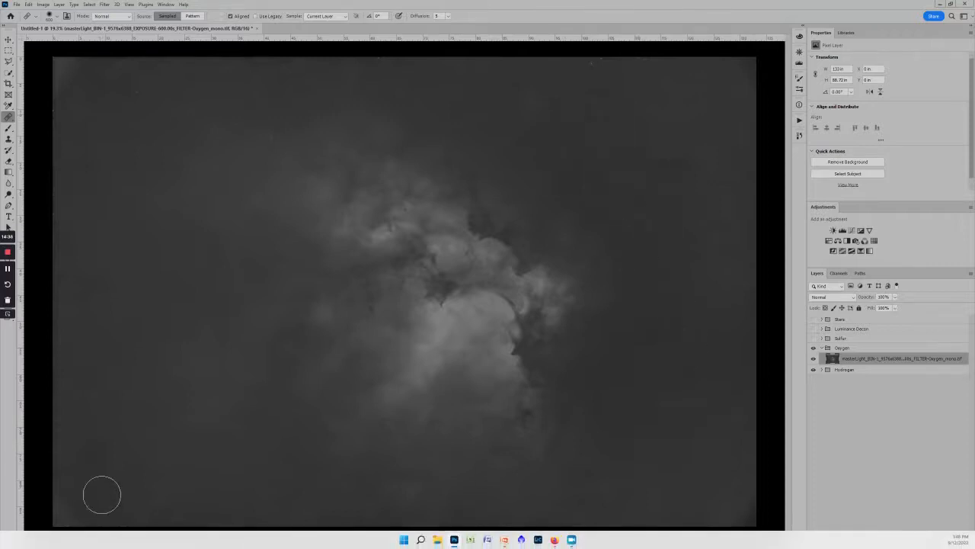
left_click(117, 468, "alt")
left_click_drag(92, 506, 109, 508)
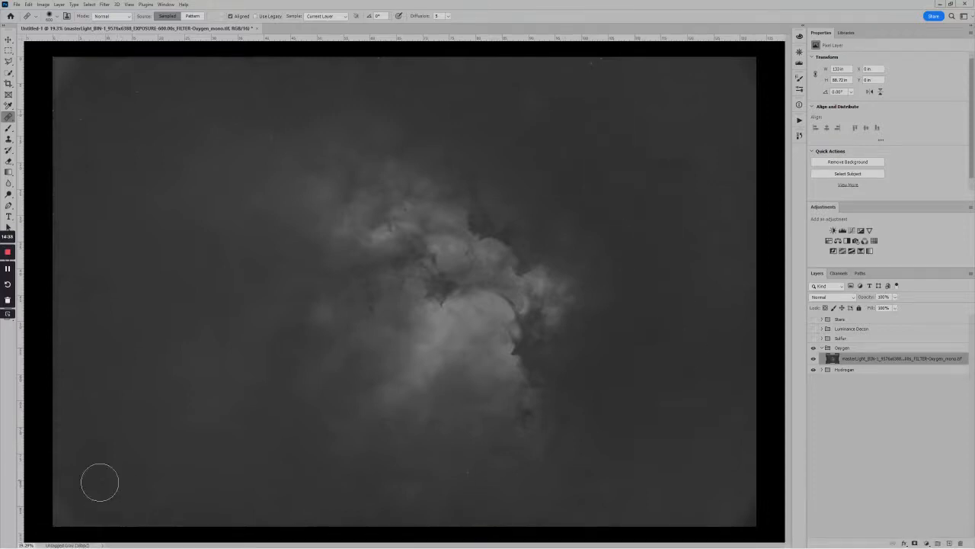
Exclude the red channel from the Oxygen group in its Blending Options, leaving only green and blue active.
left_click(874, 349)
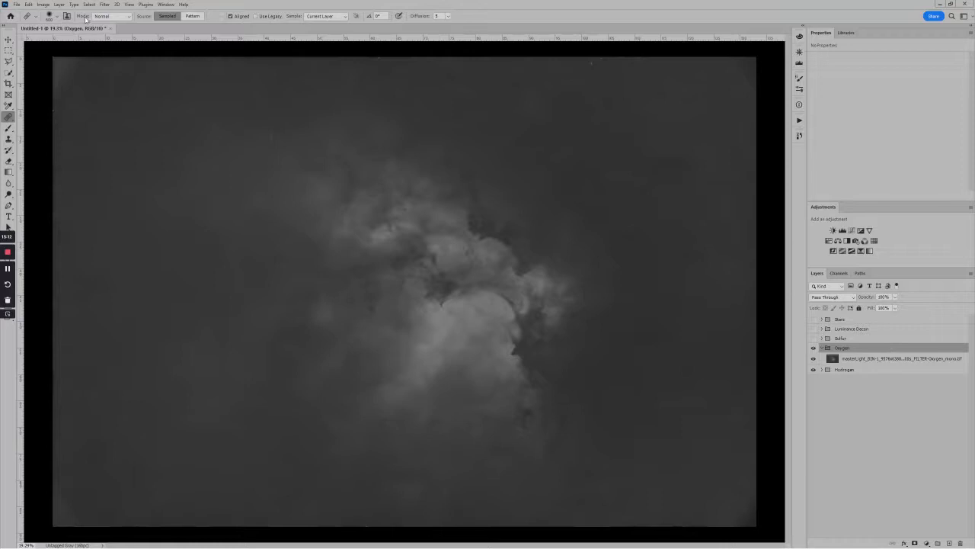
left_click(61, 4)
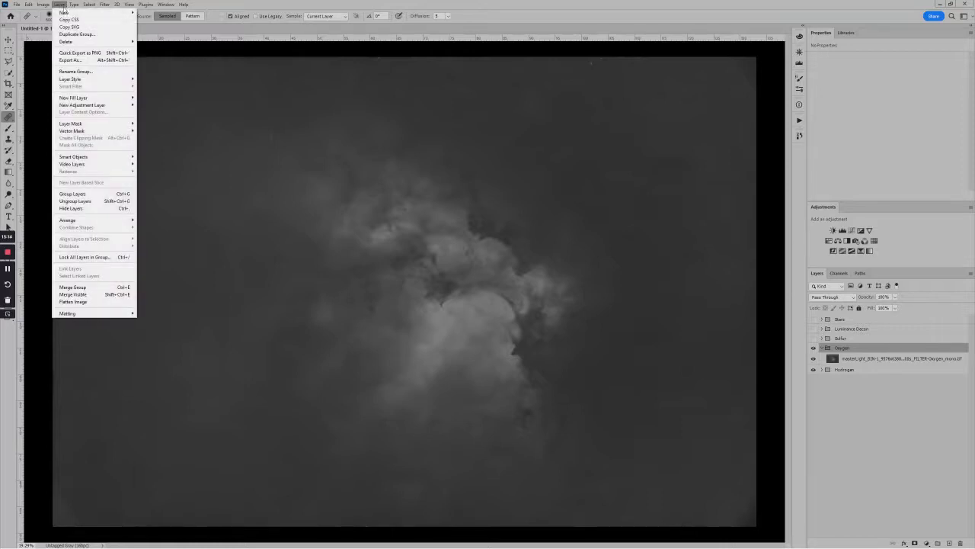
mouse_move(136, 80)
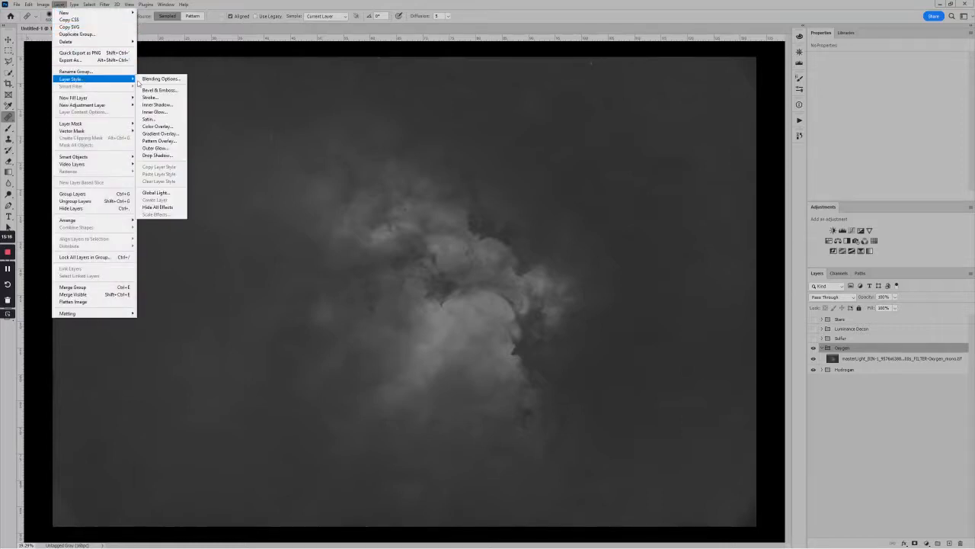
left_click(160, 80)
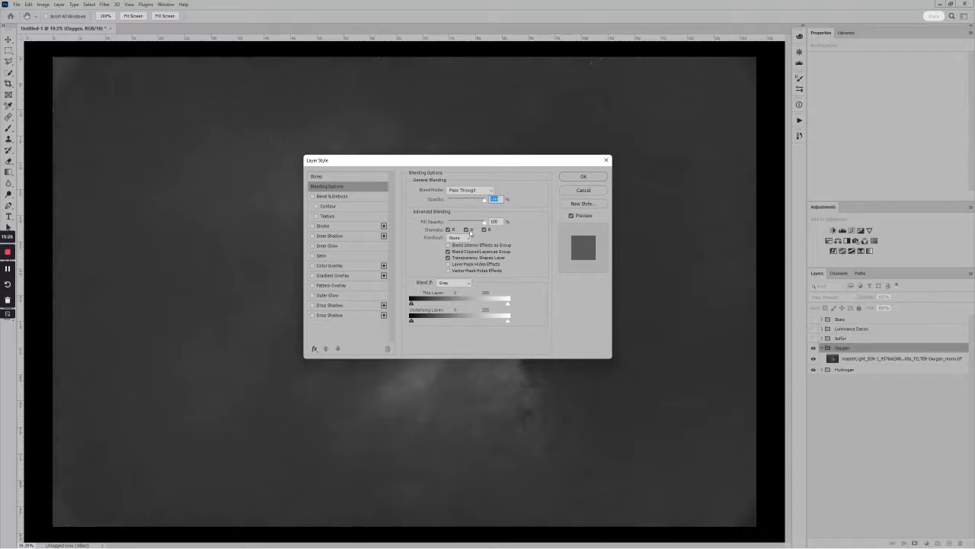
left_click_drag(480, 166, 478, 260)
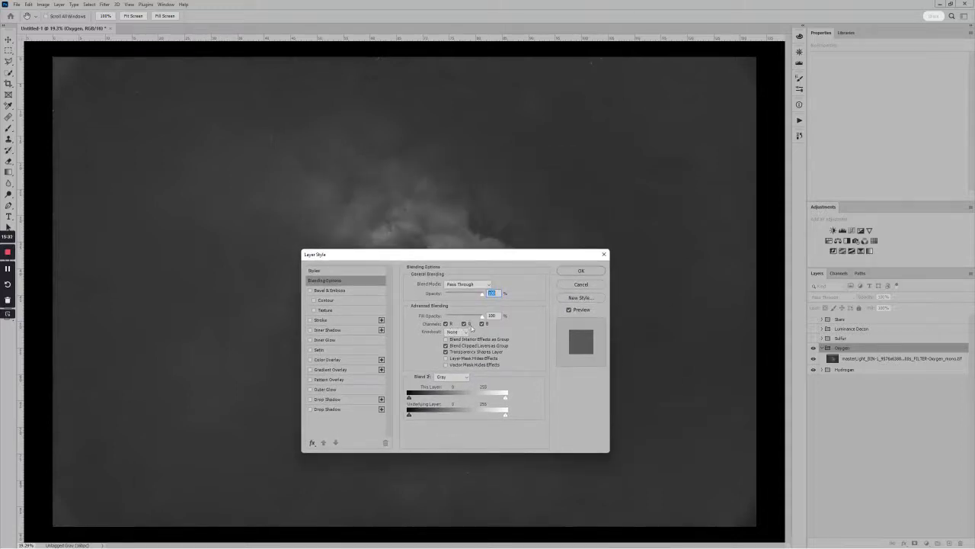
left_click_drag(485, 257, 466, 302)
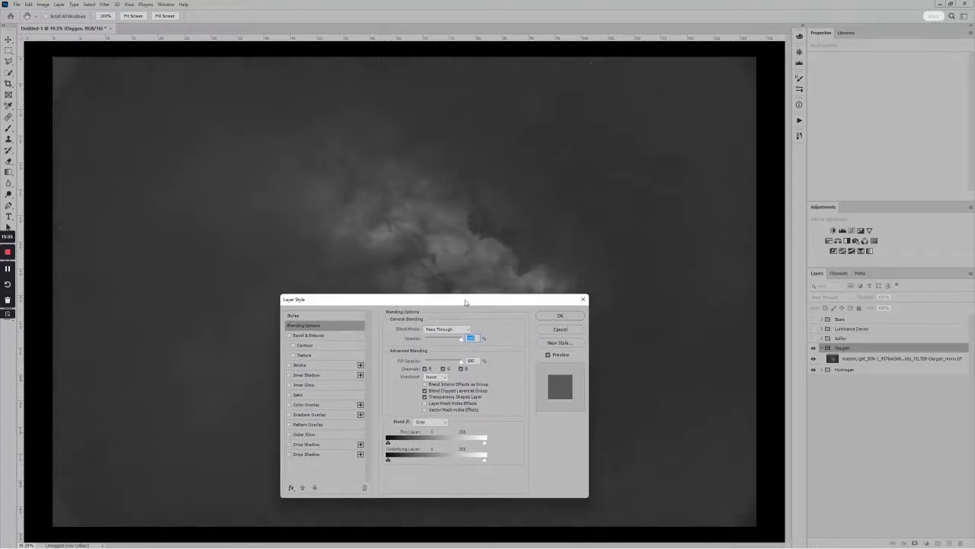
left_click_drag(461, 304, 313, 169)
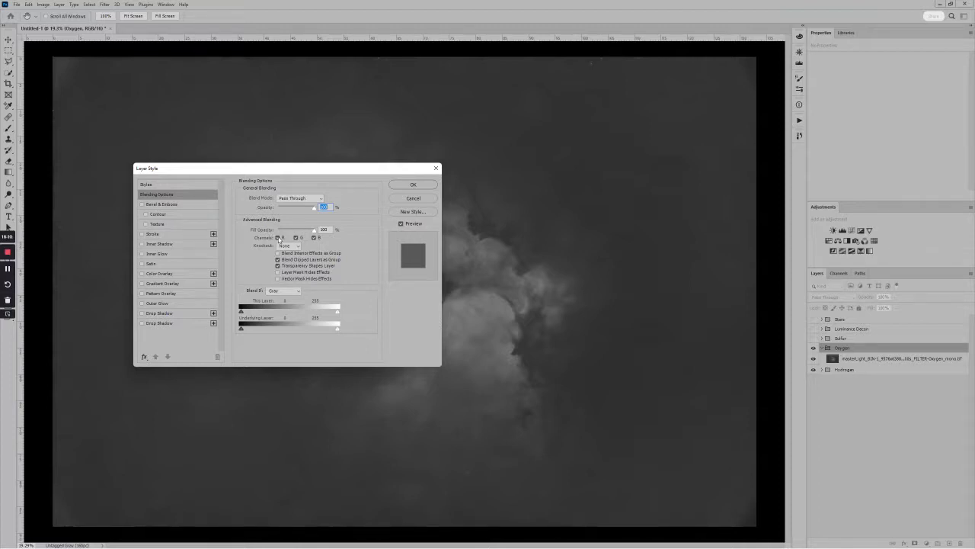
left_click(278, 238)
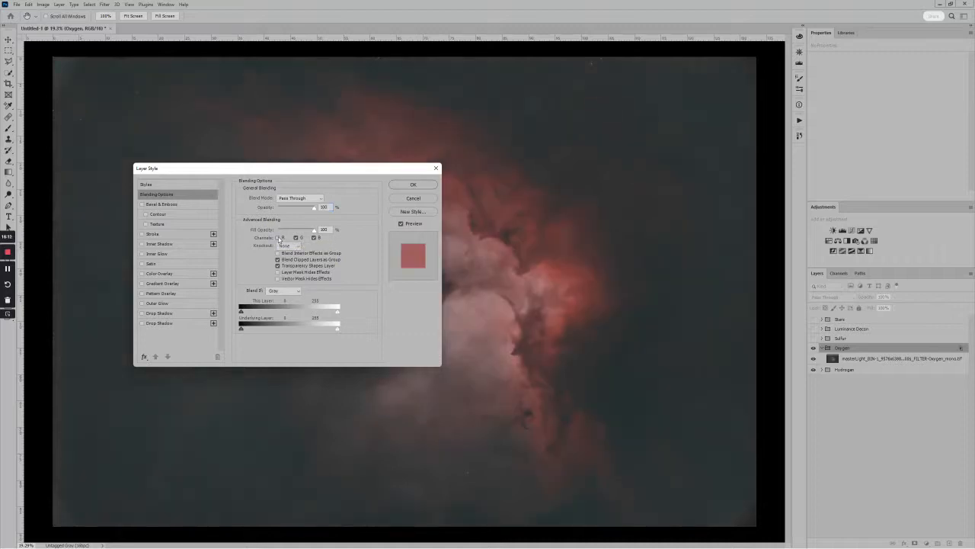
left_click(418, 184)
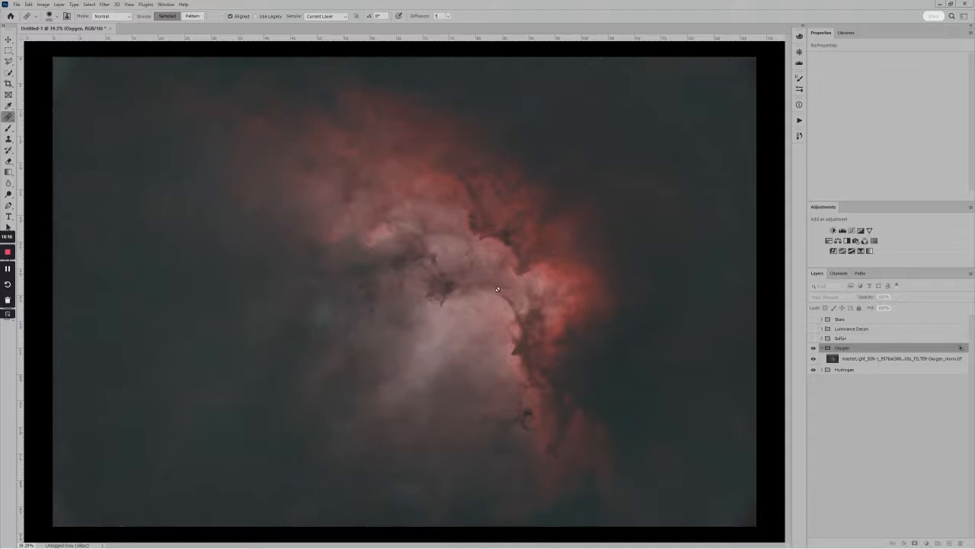
Heal the blue-green blotch left of the nebula's core on the Oxygen layer, plus a spot inside the bright lower core.
scroll(320, 342, "up", 2)
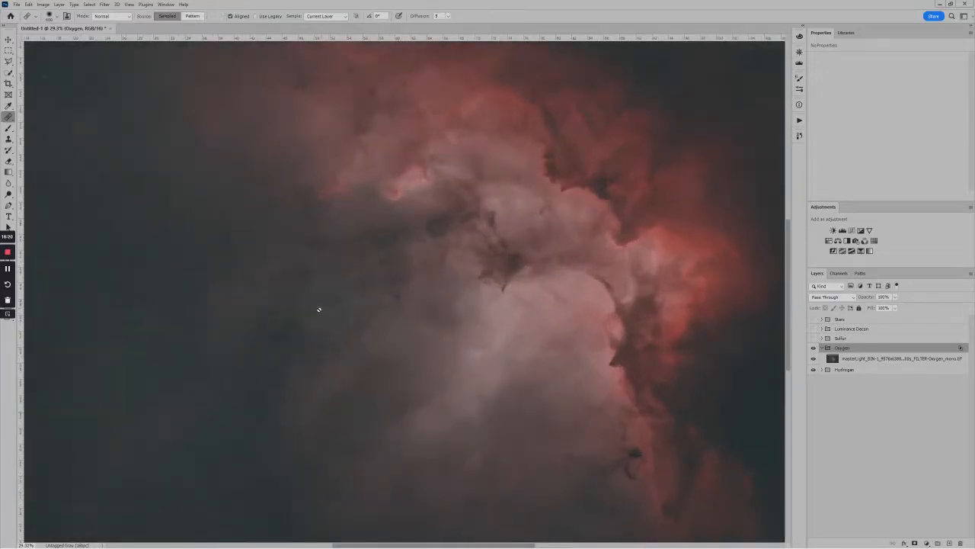
left_click(319, 309)
scroll(328, 344, "up", 1)
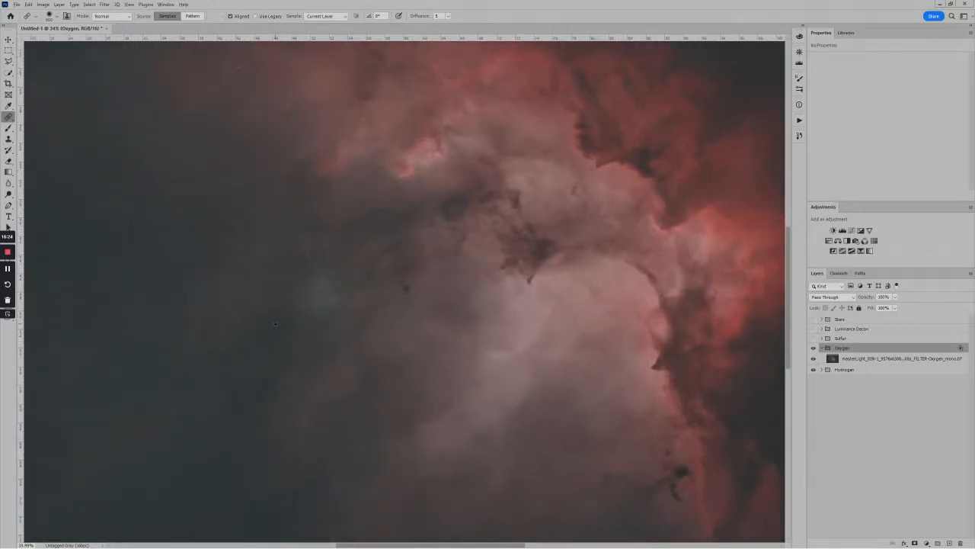
left_click(836, 361)
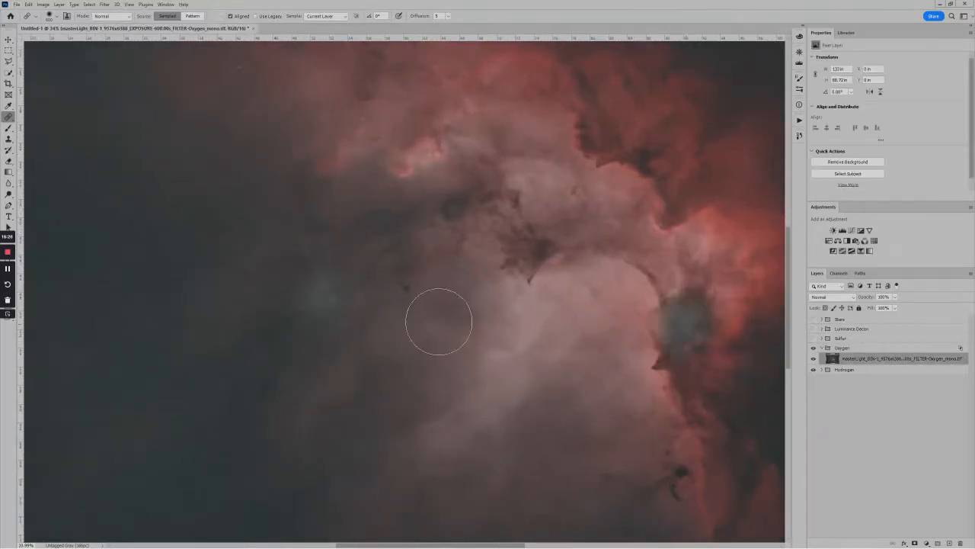
left_click(358, 266, "alt")
mouse_move(323, 292)
left_mouse_down()
mouse_move(322, 318)
mouse_move(302, 301)
left_mouse_up()
left_click_drag(499, 284, 449, 316)
mouse_move(344, 295)
left_mouse_down()
mouse_move(328, 289)
mouse_move(289, 321)
left_mouse_up()
left_click(256, 296, "alt")
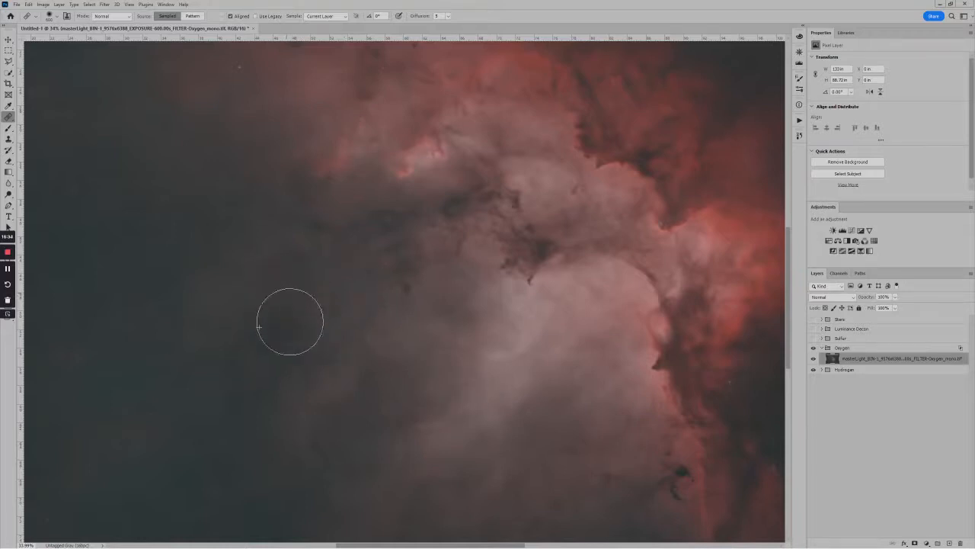
left_click(619, 375)
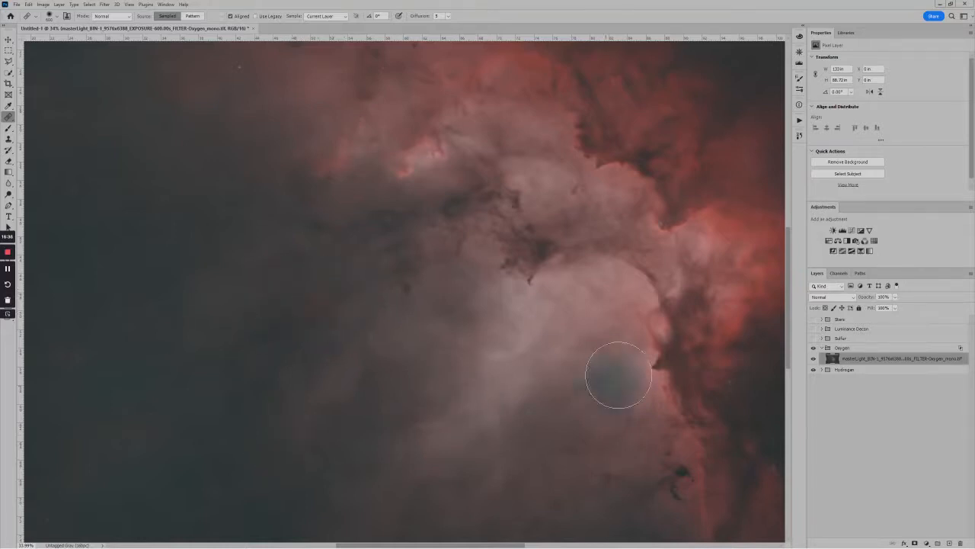
scroll(469, 367, "down", 5)
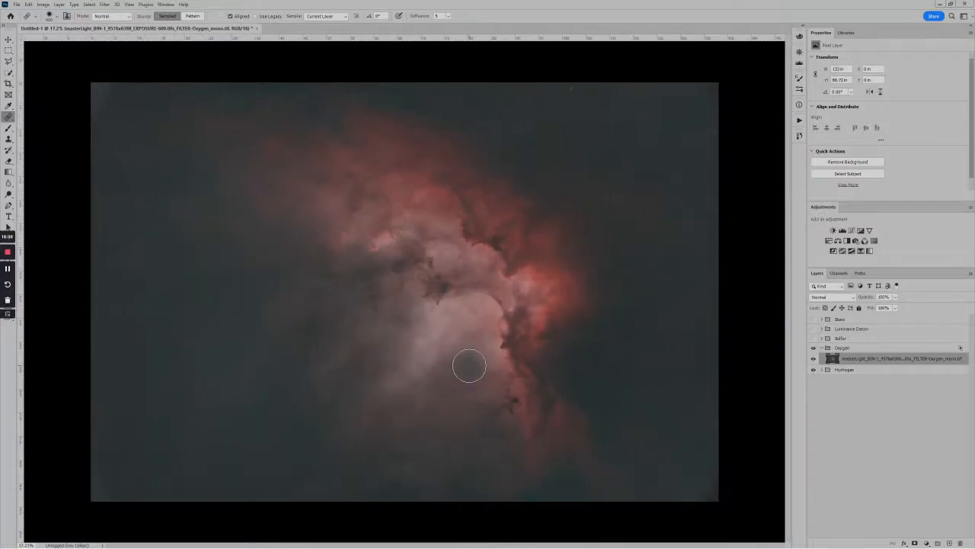
scroll(344, 344, "up", 3)
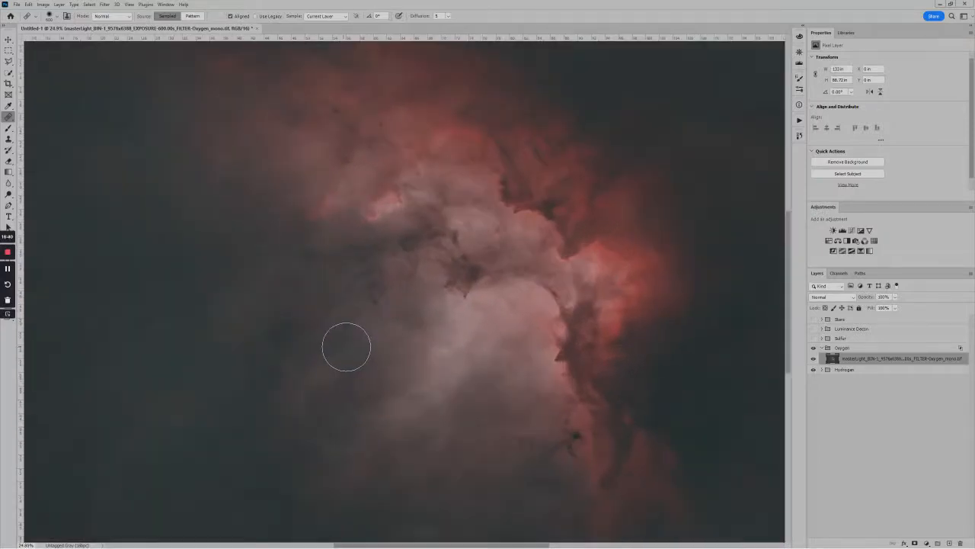
scroll(542, 338, "down", 3)
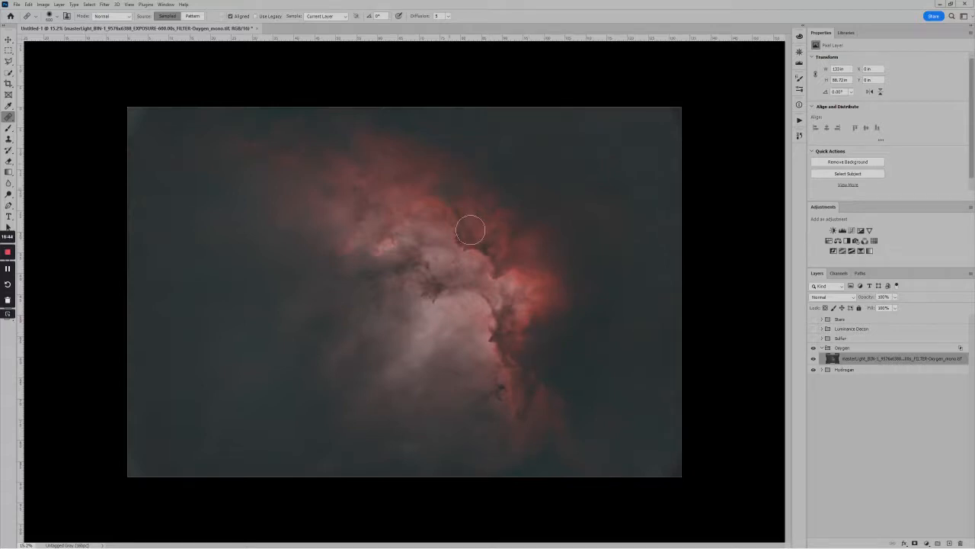
scroll(497, 311, "down", 2)
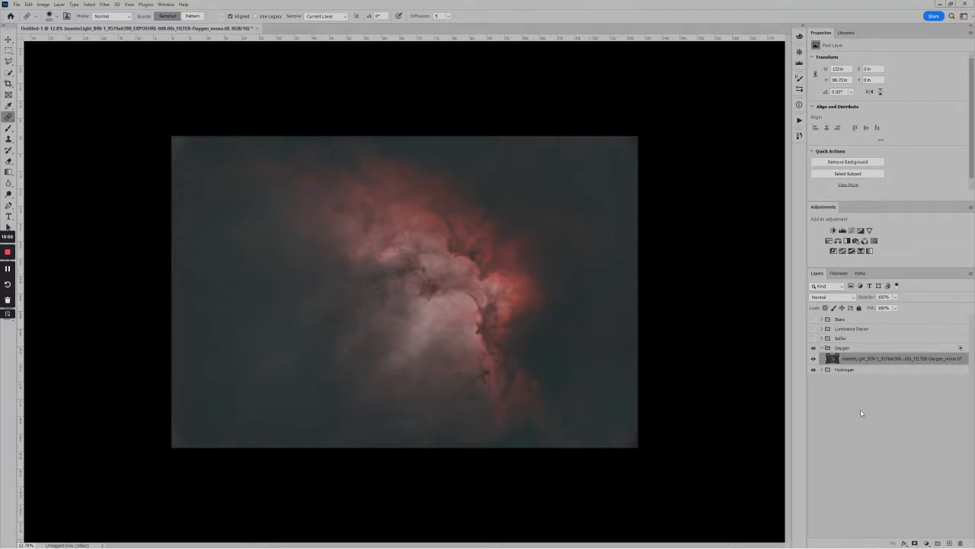
Expand the Hydrogen group and compare its layer with and without the Oxygen group's color contribution.
left_click(821, 370)
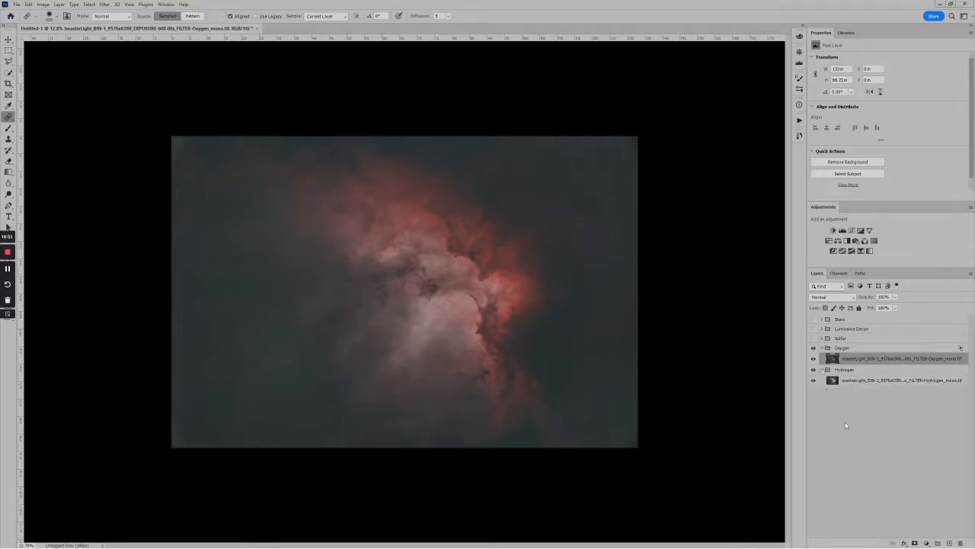
left_click(854, 381)
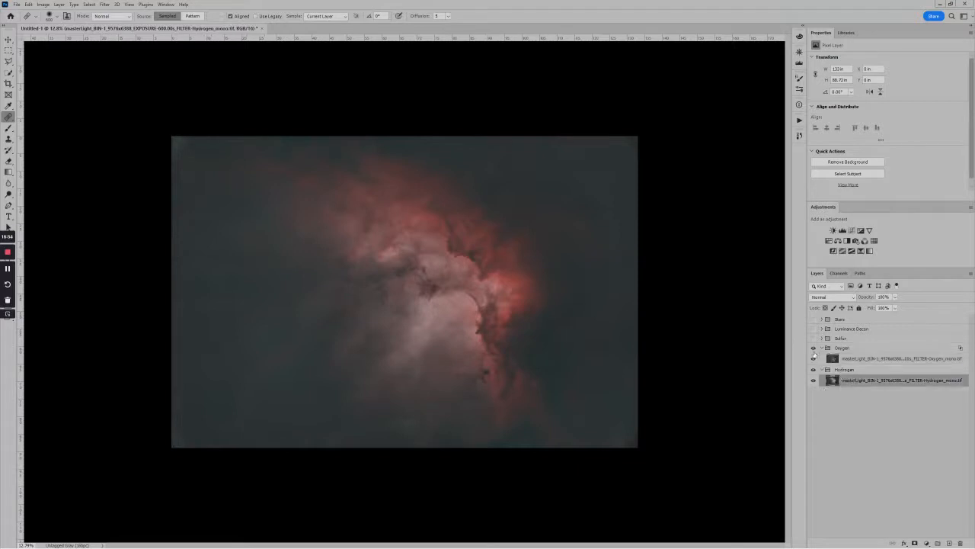
left_click(813, 349)
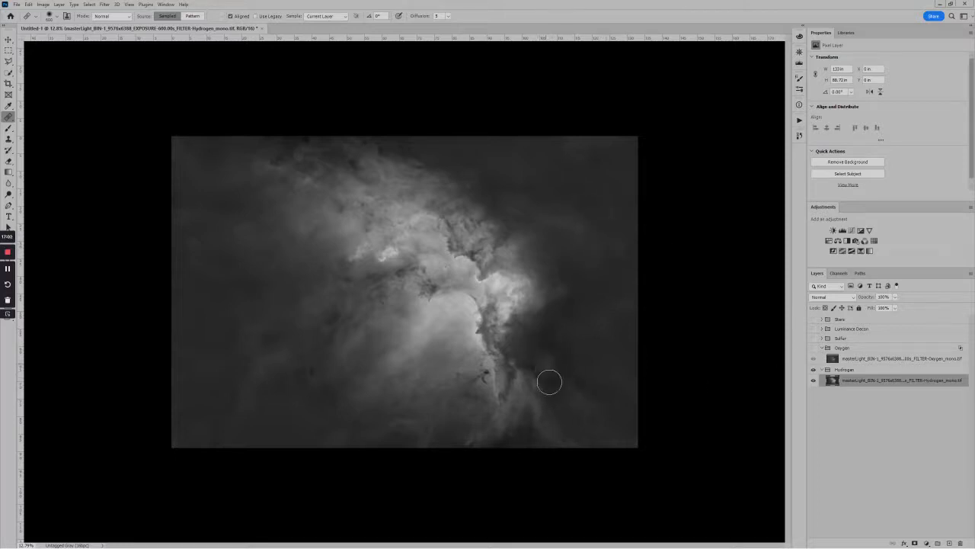
left_click(814, 348)
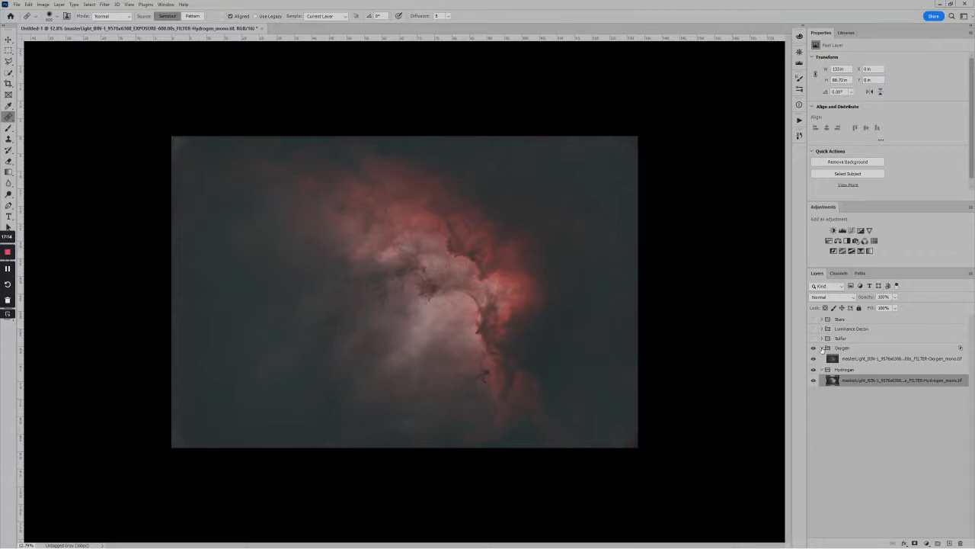
left_click(822, 347)
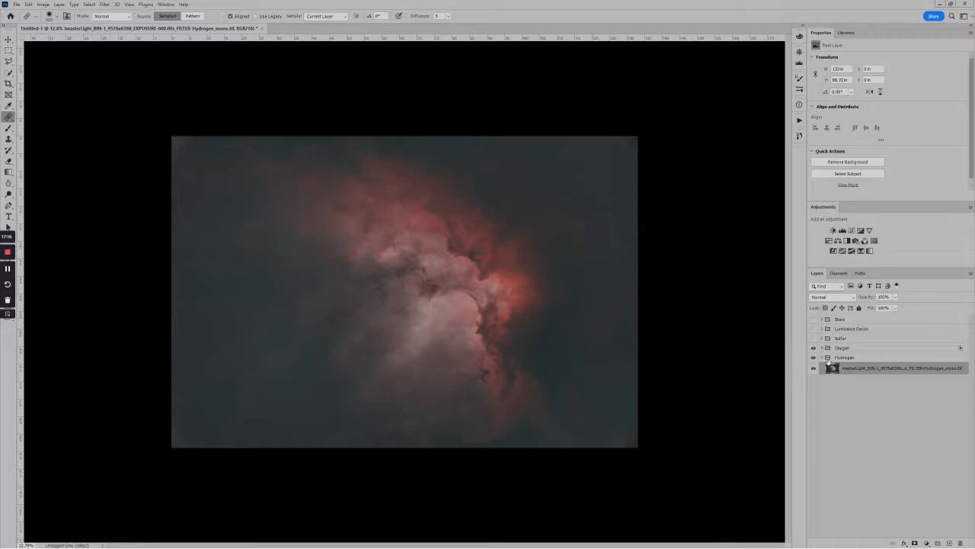
left_click(822, 348)
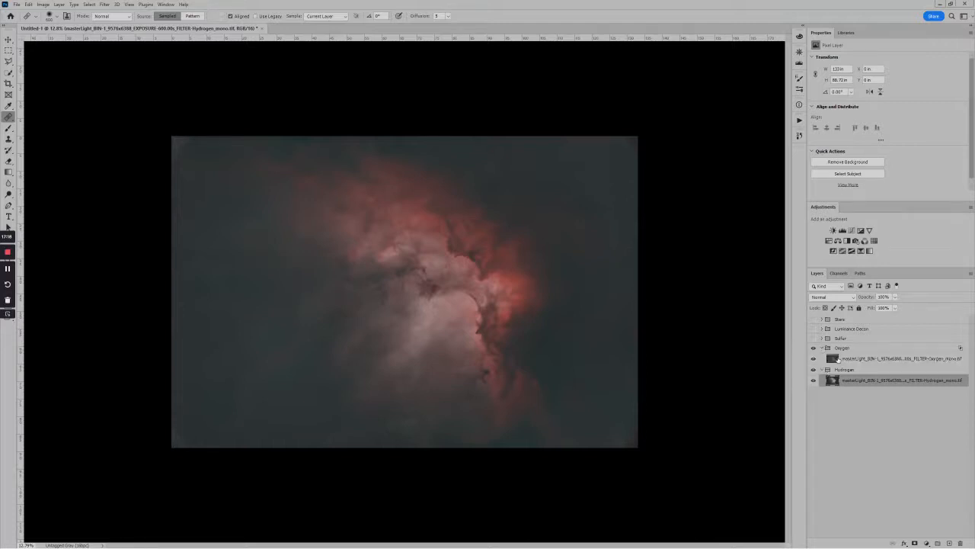
Add a Levels adjustment above the Oxygen layer, raise its black input level to 20, compare the group on and off, and raise it slightly further.
left_click(836, 359)
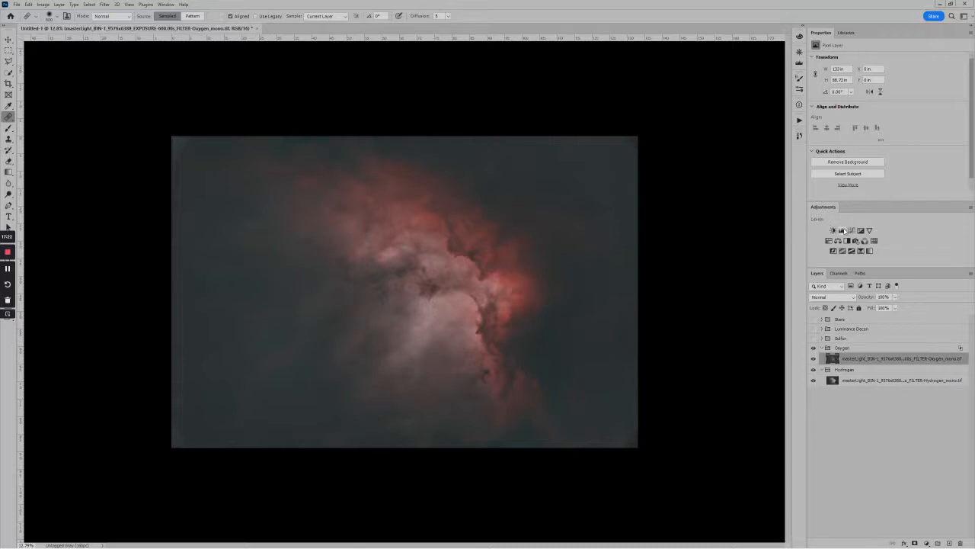
left_click(843, 231)
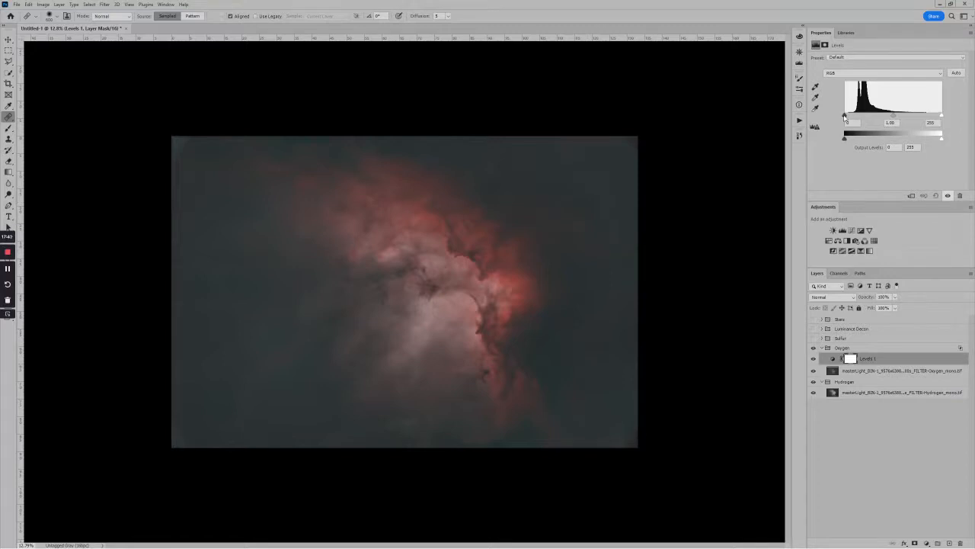
left_click_drag(844, 114, 853, 118)
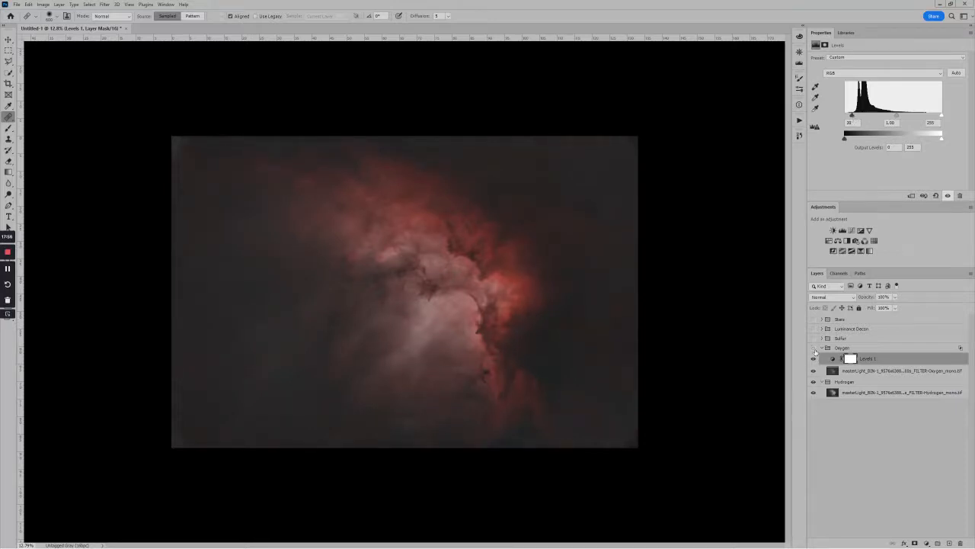
left_click(813, 349)
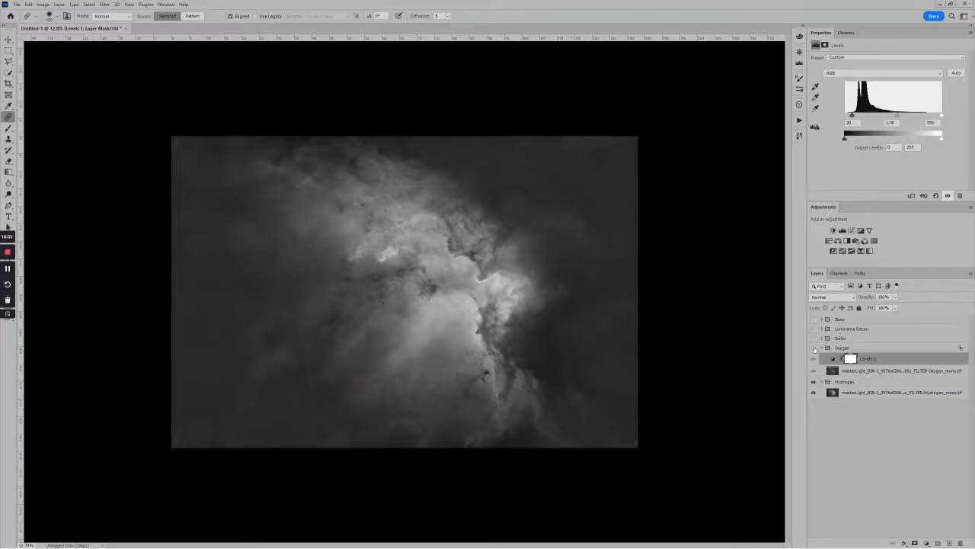
left_click(814, 349)
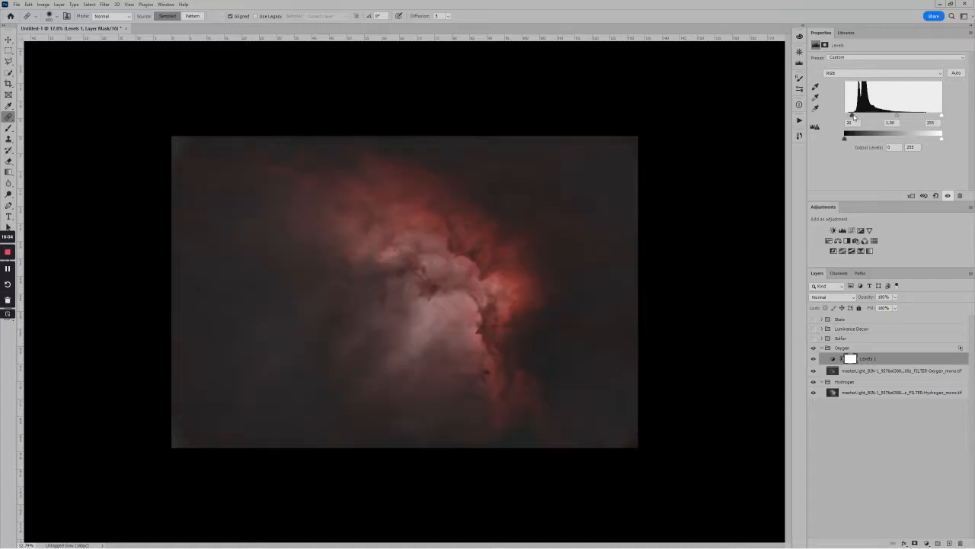
left_click_drag(854, 117, 855, 117)
Add a Levels adjustment above the Hydrogen layer with the black input level at 18 and midtones at 1.18.
left_click(865, 394)
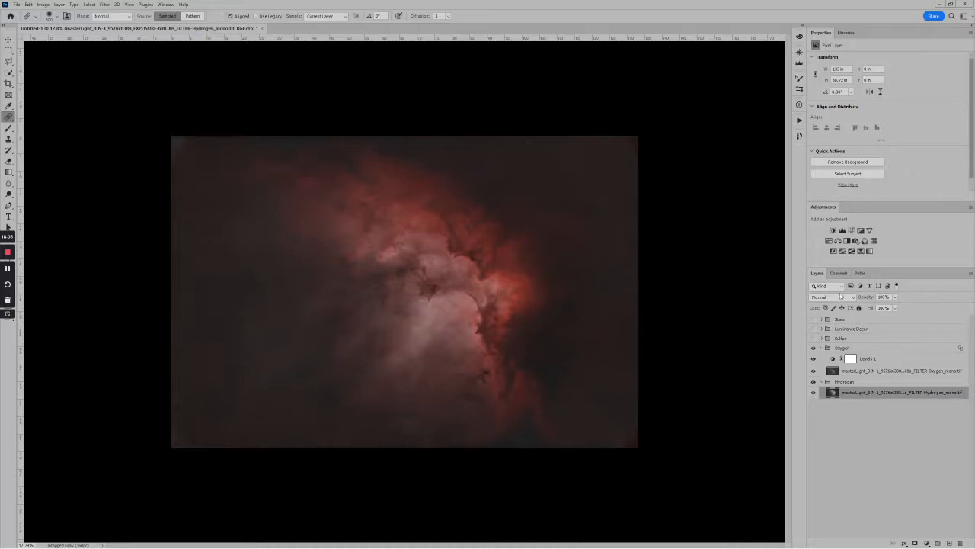
left_click(842, 230)
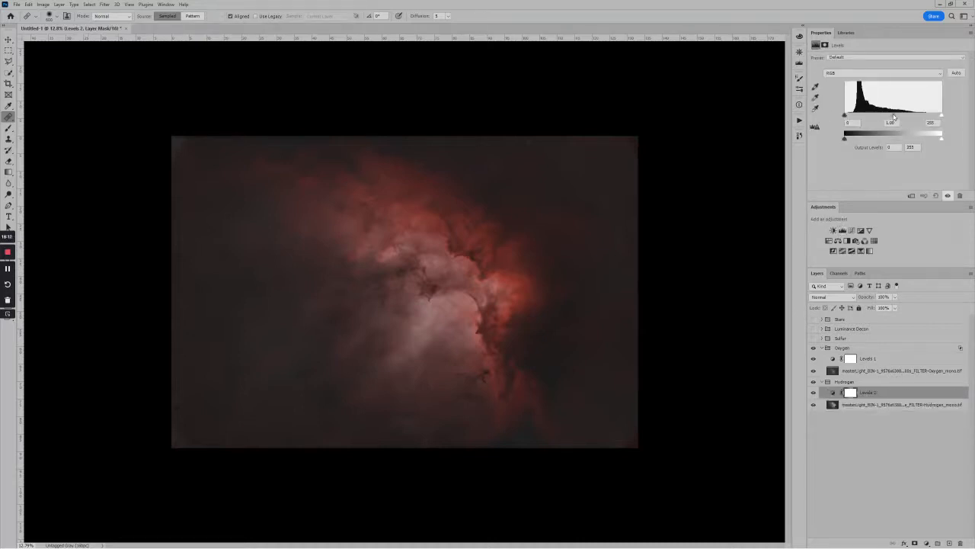
left_click_drag(894, 116, 853, 118)
scroll(597, 249, "down", 2)
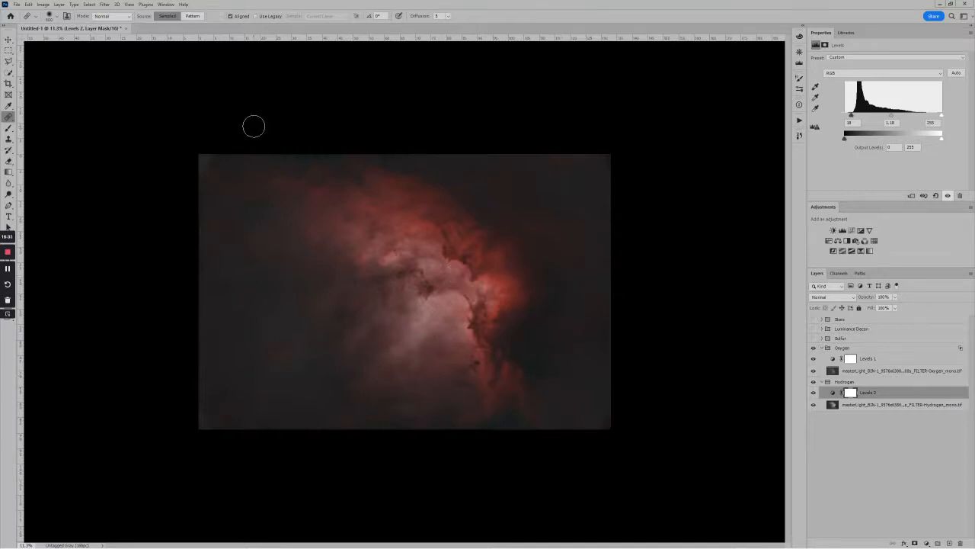
Rotate the whole canvas by 180°.
left_click(41, 6)
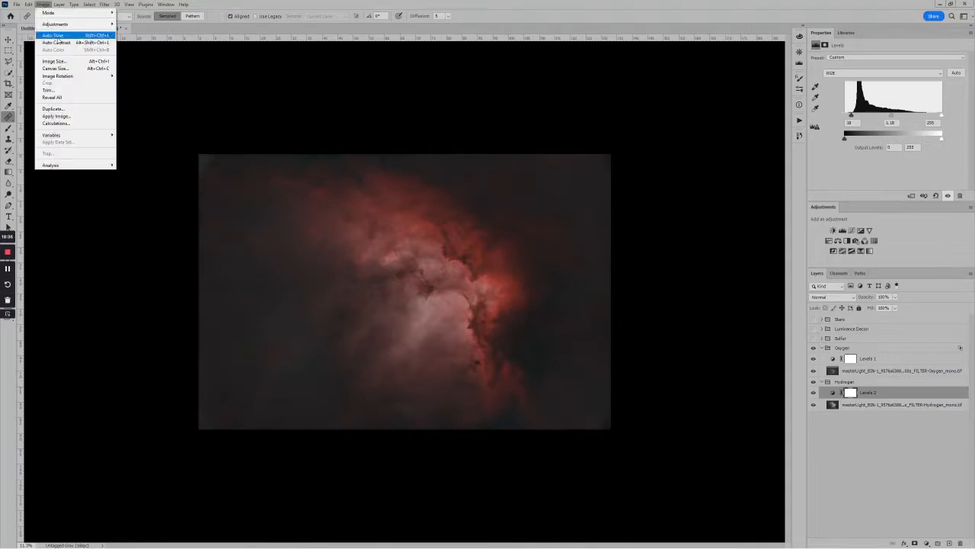
mouse_move(87, 78)
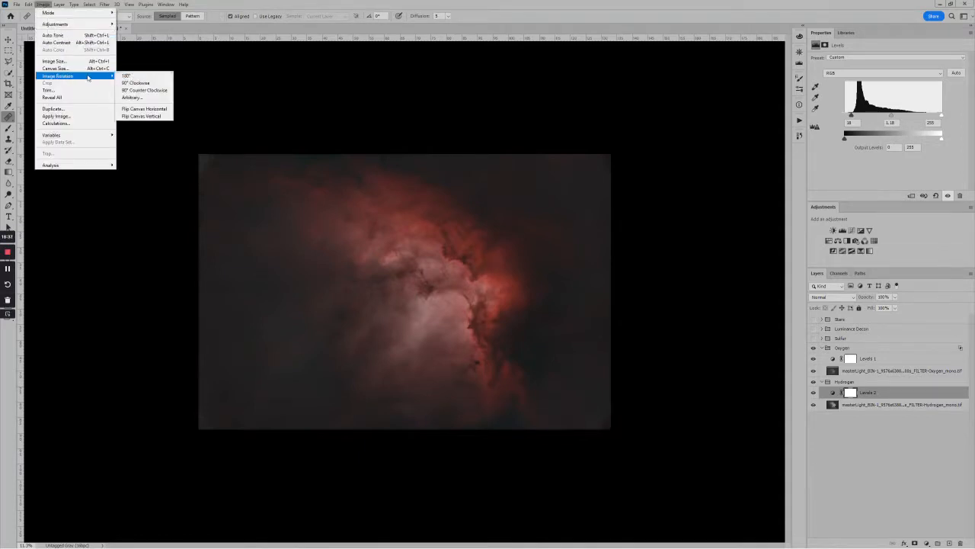
left_click(135, 76)
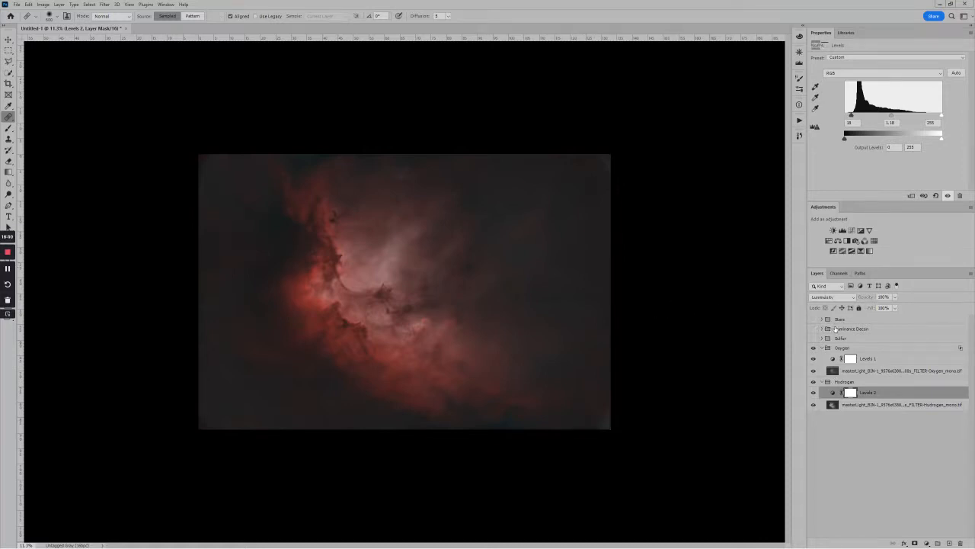
Make the Luminance Decon group visible and examine the nebula detail it adds.
left_click(842, 328)
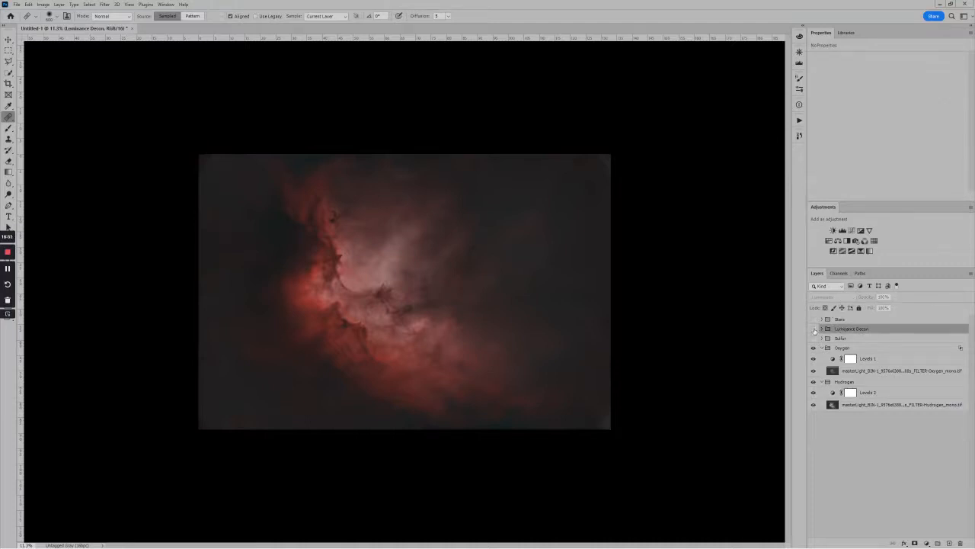
left_click(814, 329)
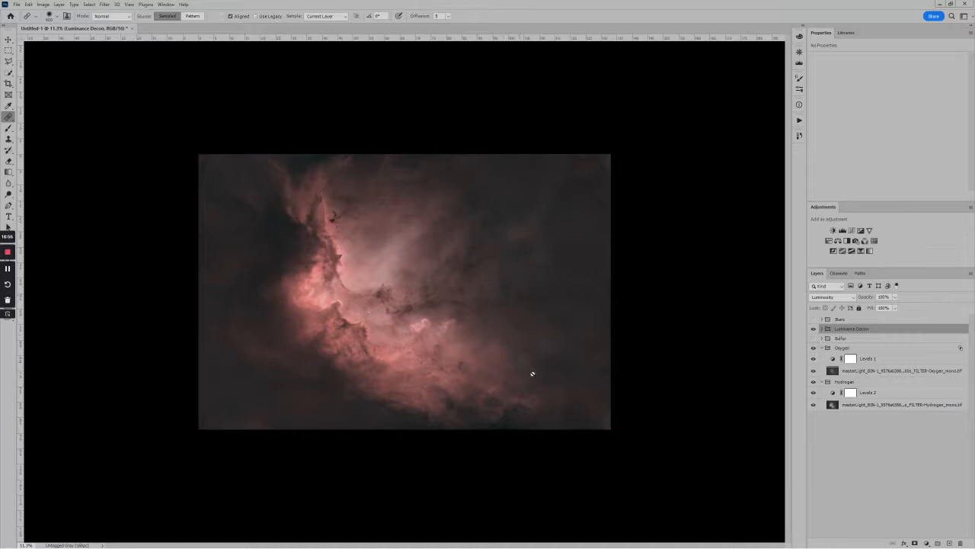
scroll(370, 304, "up", 3)
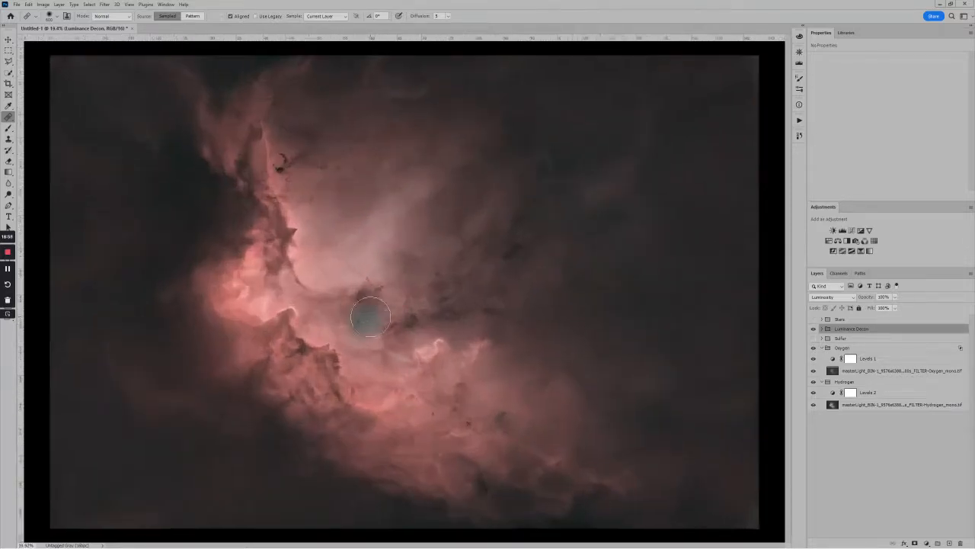
scroll(371, 316, "up", 1)
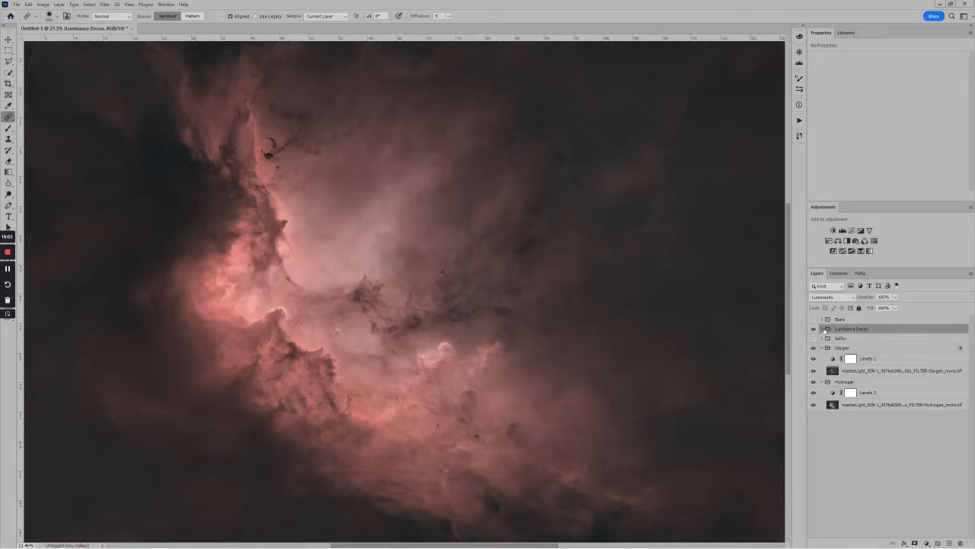
Add a Levels adjustment above the SHO for Luminance Decon layer with the black input level at 1 and midtones at 0.84.
left_click(822, 328)
left_click(835, 341)
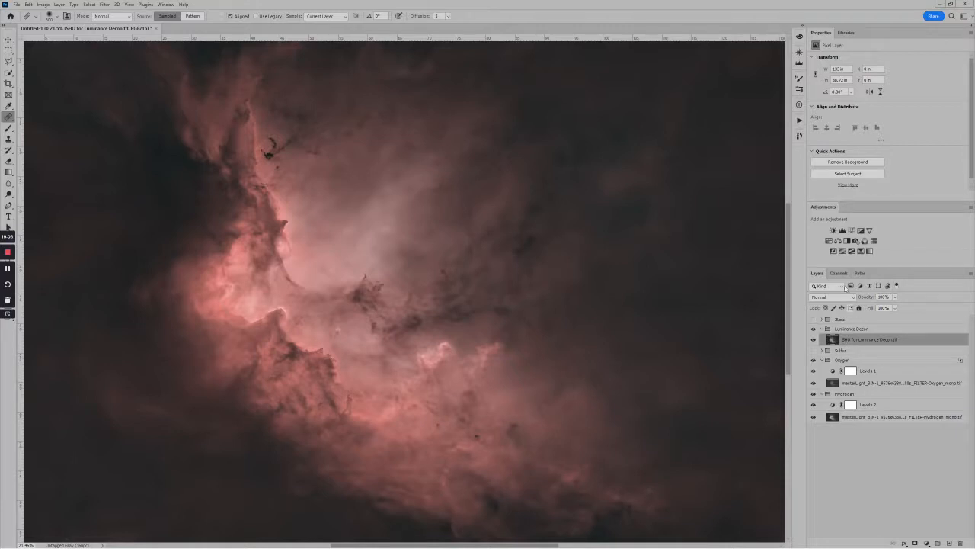
left_click(841, 230)
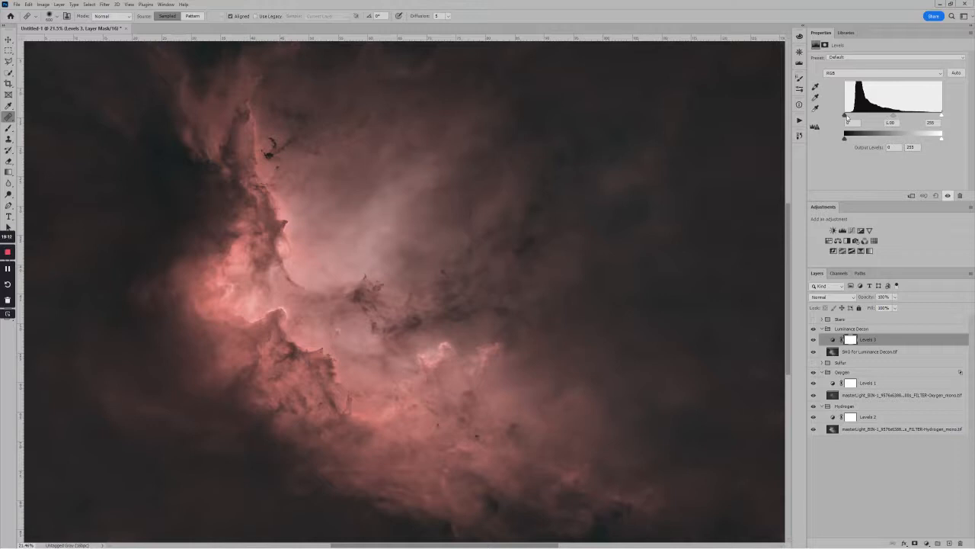
mouse_move(845, 116)
left_mouse_down()
mouse_move(904, 118)
mouse_move(851, 116)
left_mouse_up()
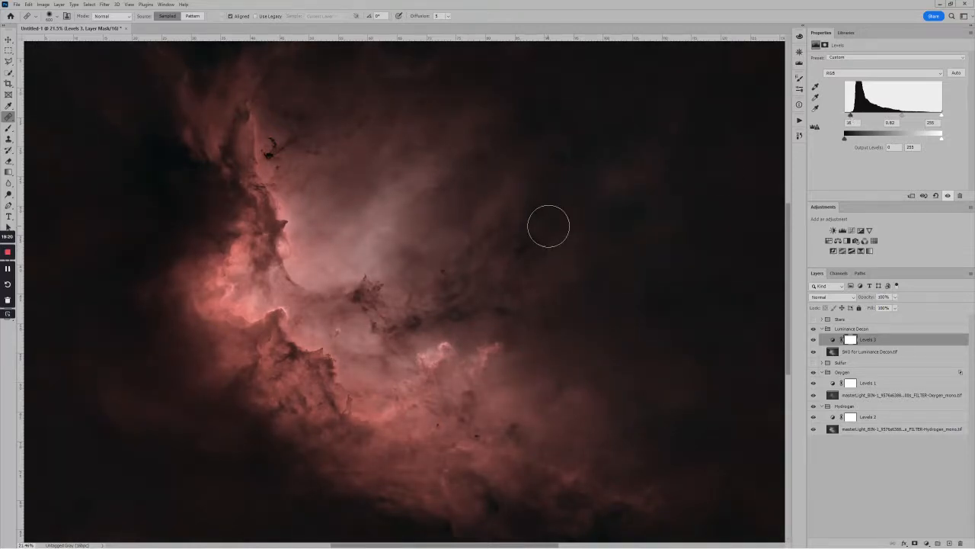
scroll(548, 226, "down", 2)
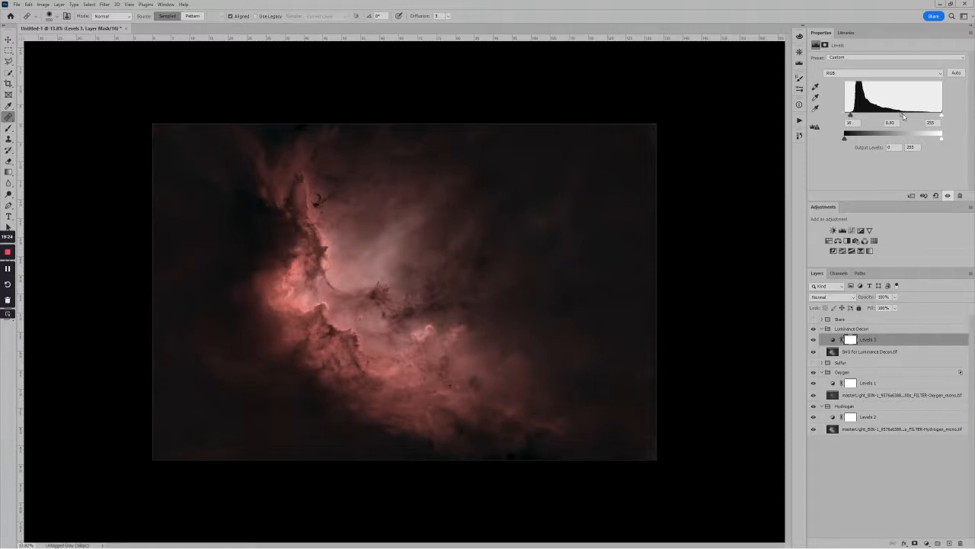
left_click_drag(904, 115, 900, 116)
left_click_drag(850, 115, 846, 114)
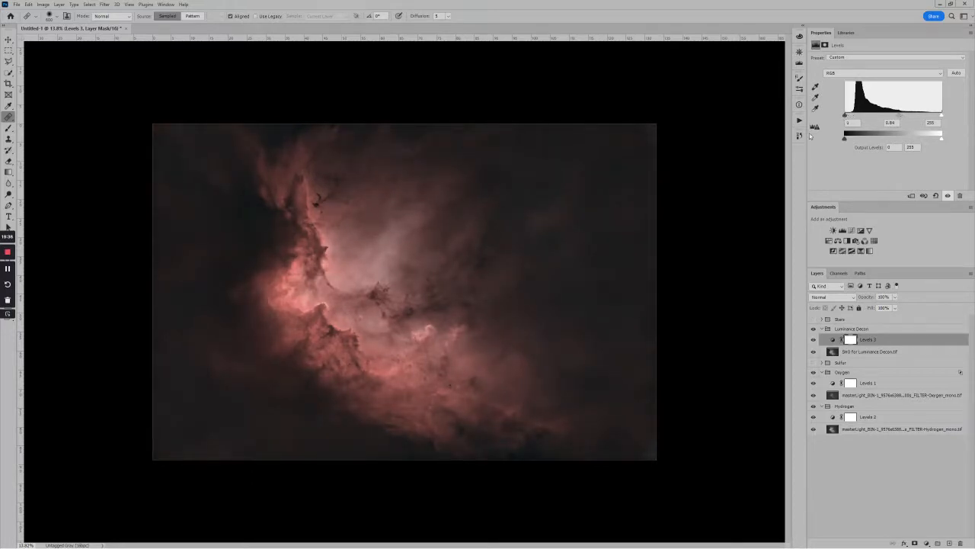
scroll(454, 311, "down", 1)
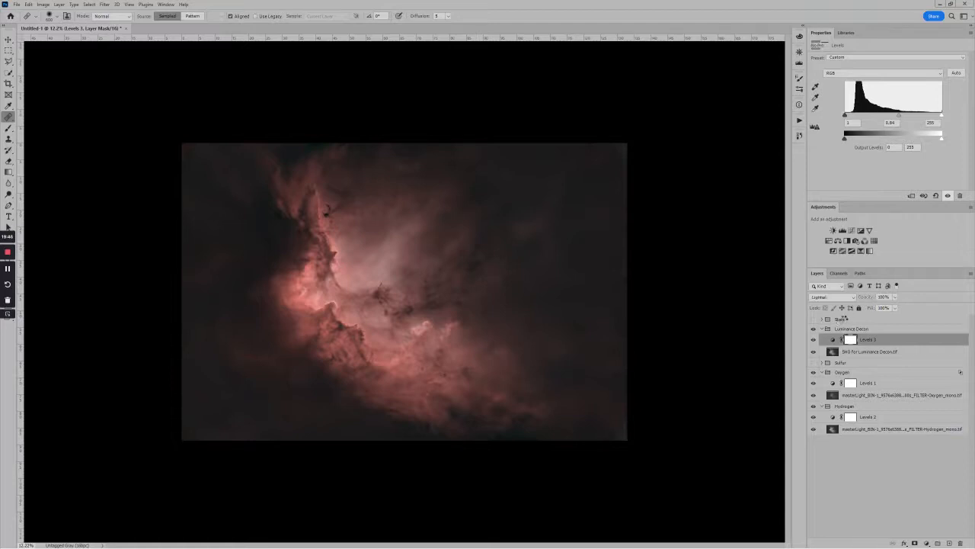
Make the Stars group visible and set its blend mode to Screen.
left_click(848, 319)
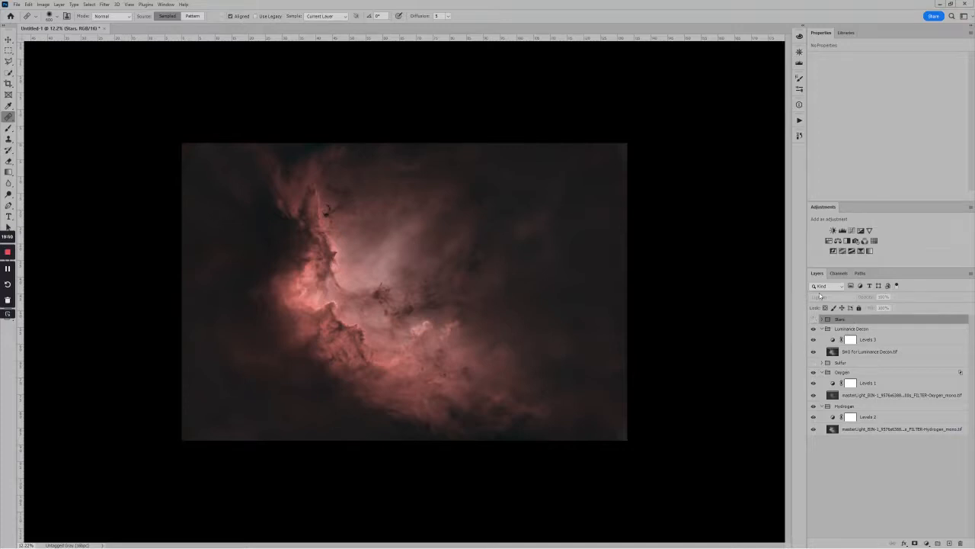
left_click(814, 320)
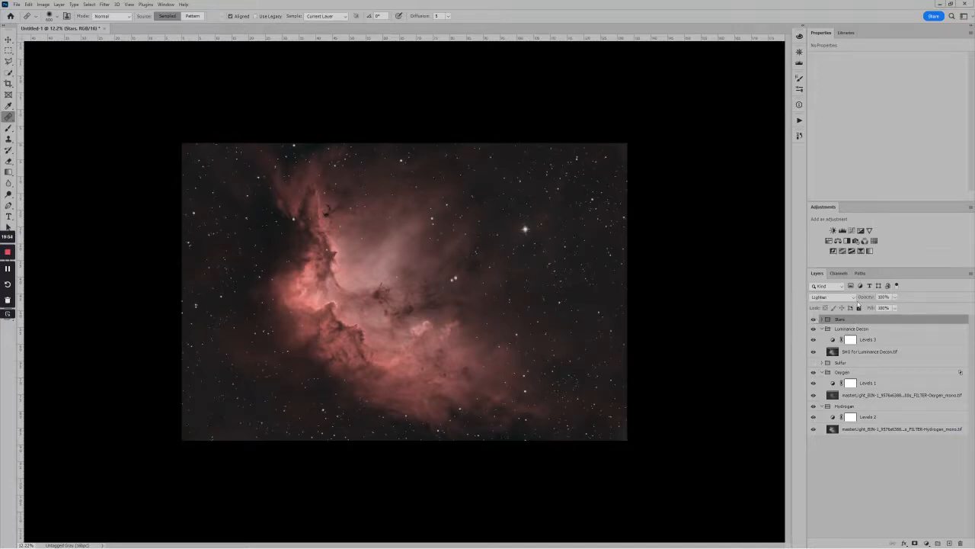
left_click(854, 298)
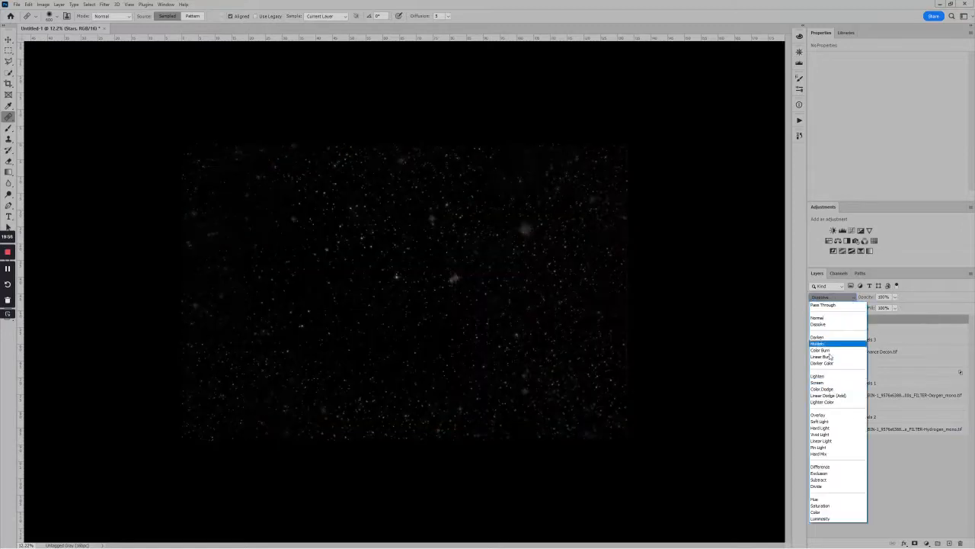
left_click(825, 383)
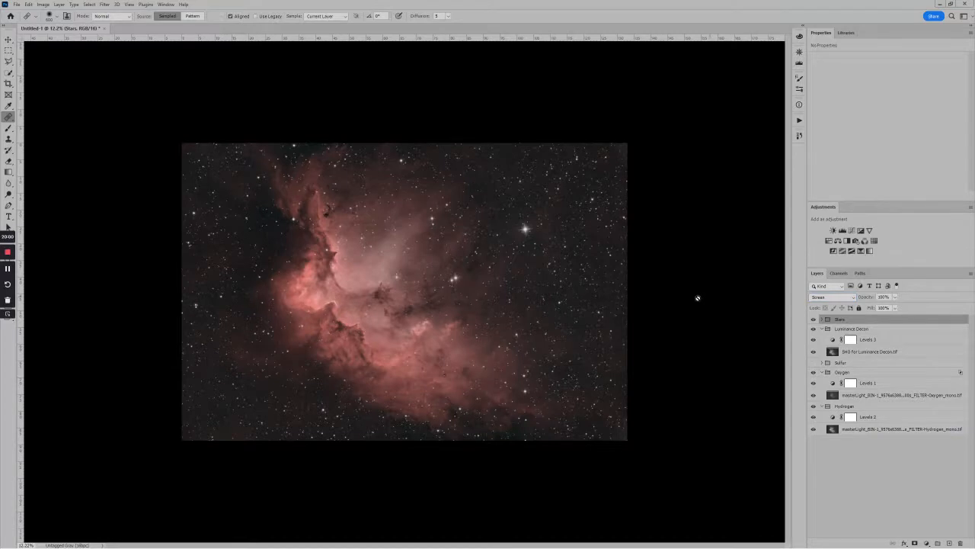
Examine how the stars blend with the nebula, both close up and across the full frame.
scroll(351, 295, "up", 1)
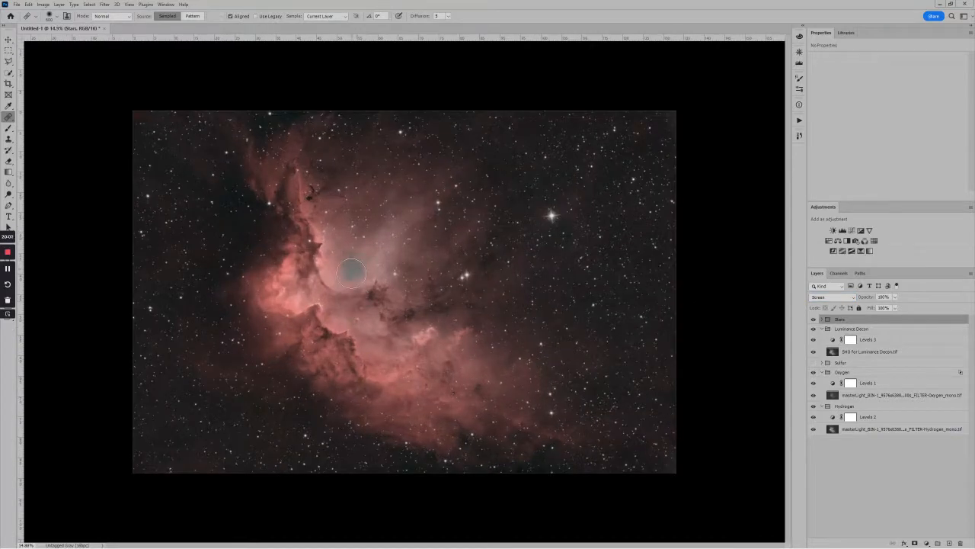
scroll(354, 276, "up", 2)
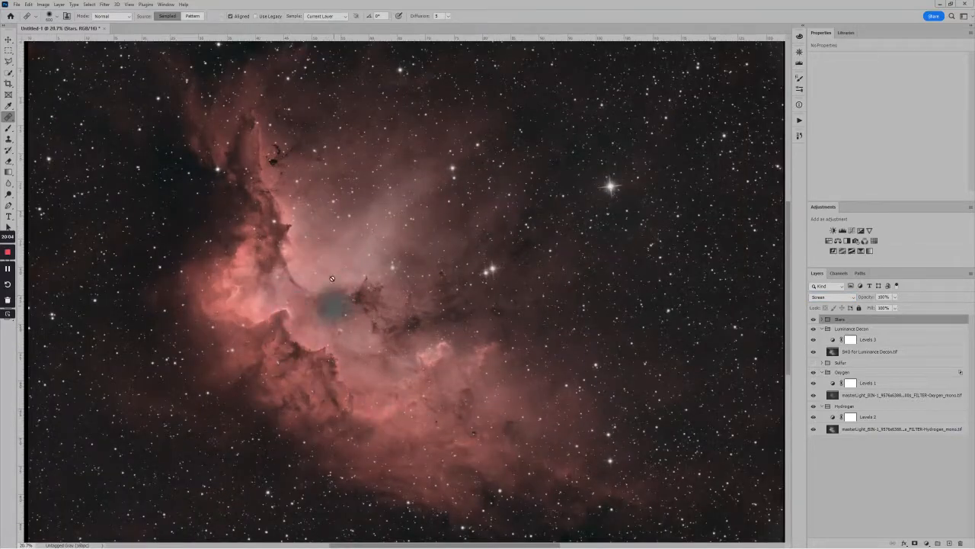
scroll(359, 297, "down", 1)
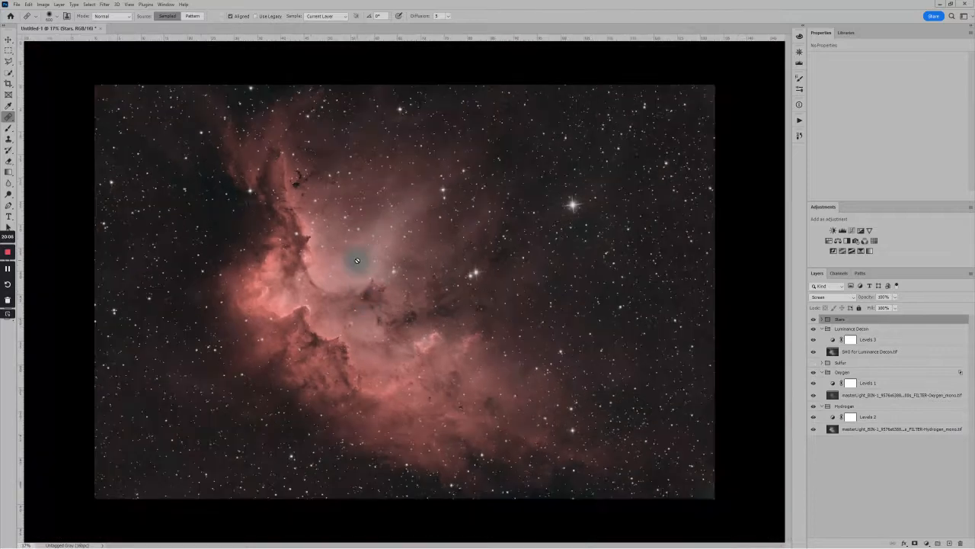
scroll(581, 323, "down", 1)
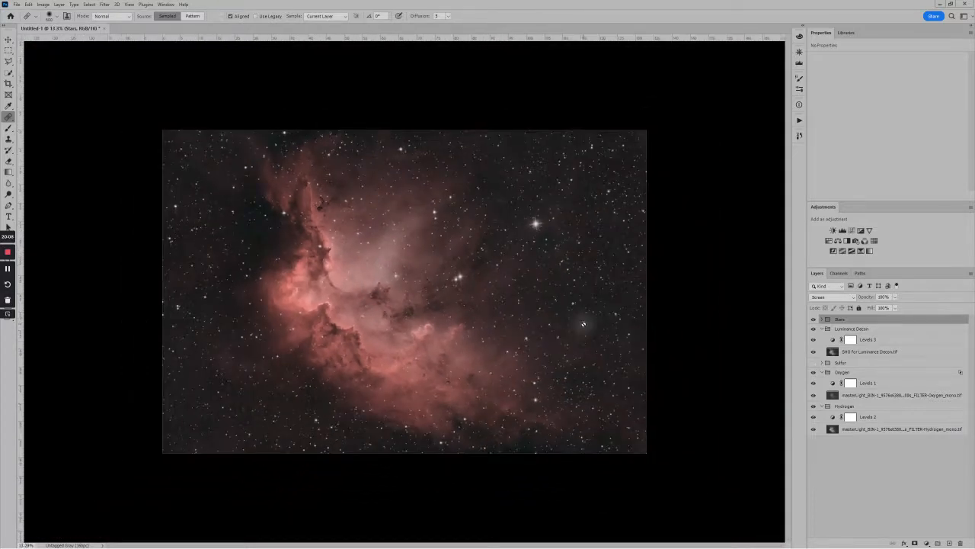
scroll(551, 307, "up", 2)
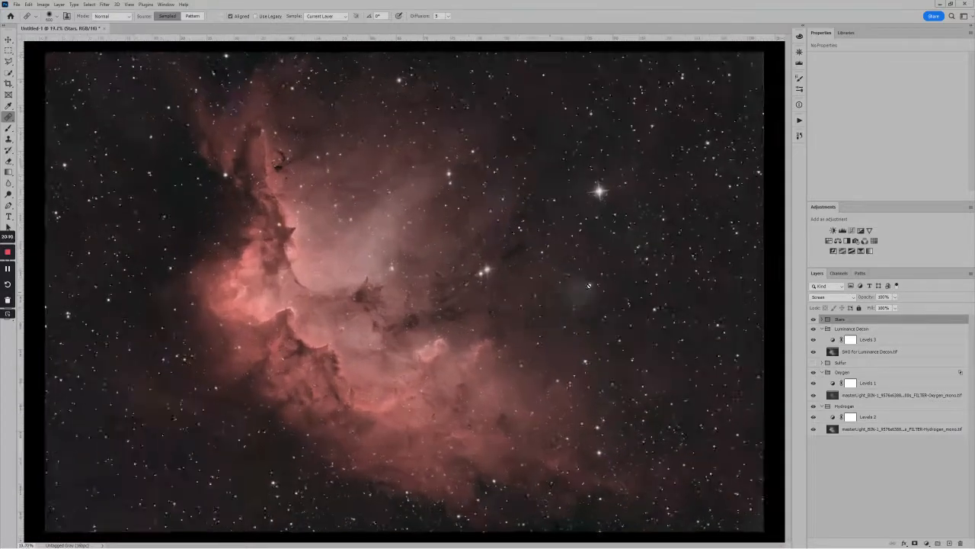
scroll(604, 338, "up", 1)
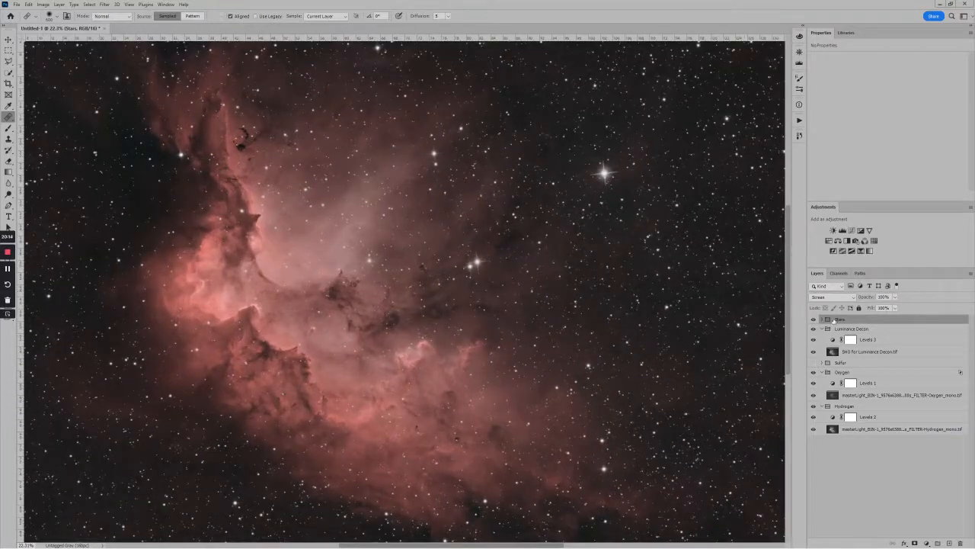
scroll(506, 306, "down", 3)
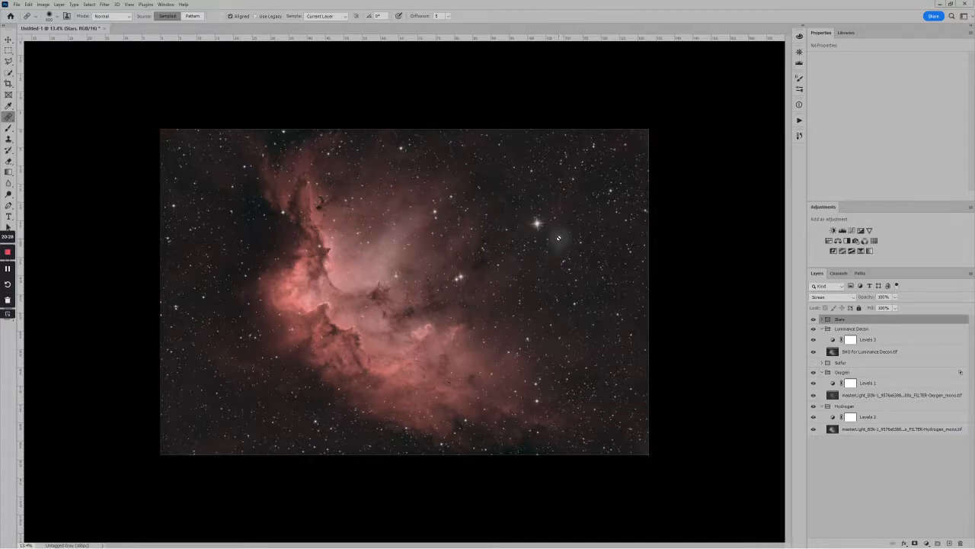
Hide the Stars group and make the Sulfur group visible.
left_click(813, 320)
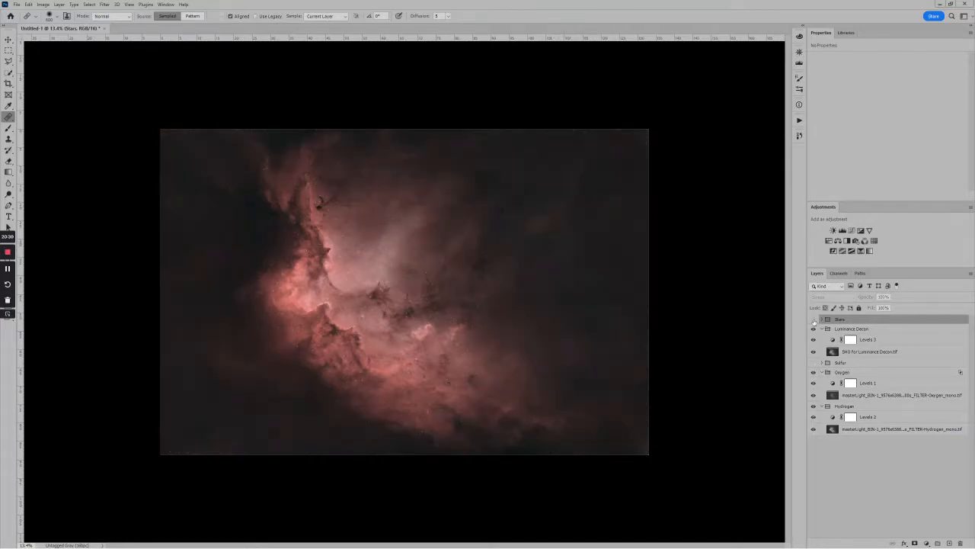
left_click(877, 364)
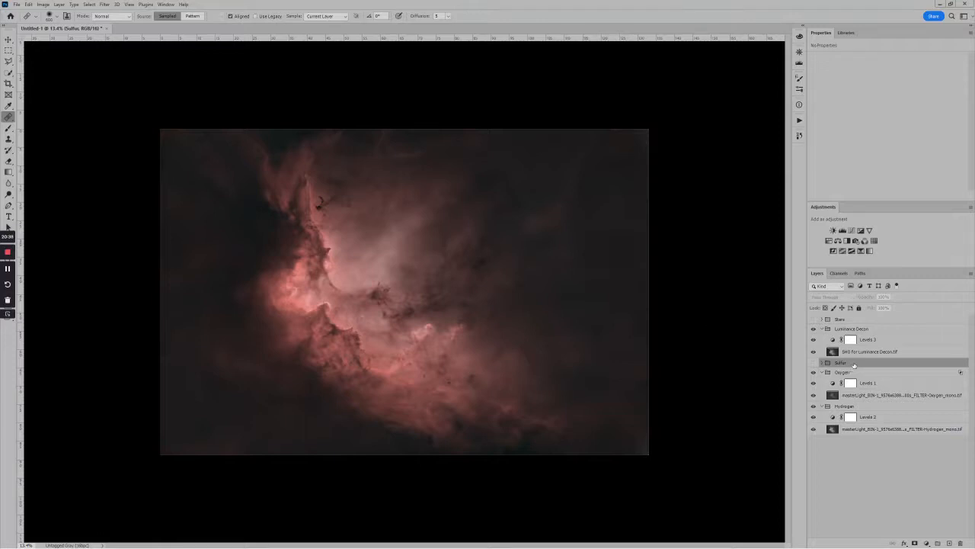
left_click(813, 363)
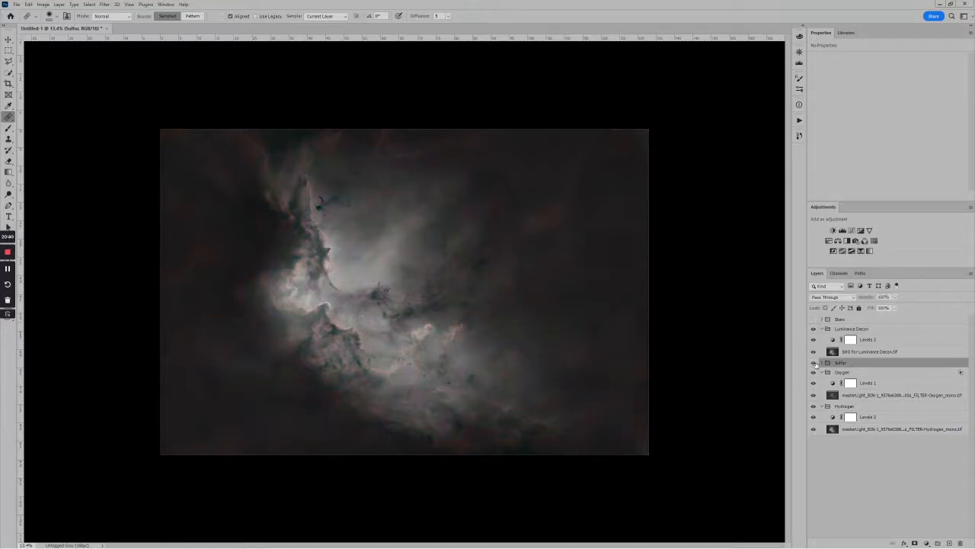
Exclude the blue channel from the Sulfur group, set its blend mode to Lighten, and hide the group to compare the image without it.
double_click(869, 364)
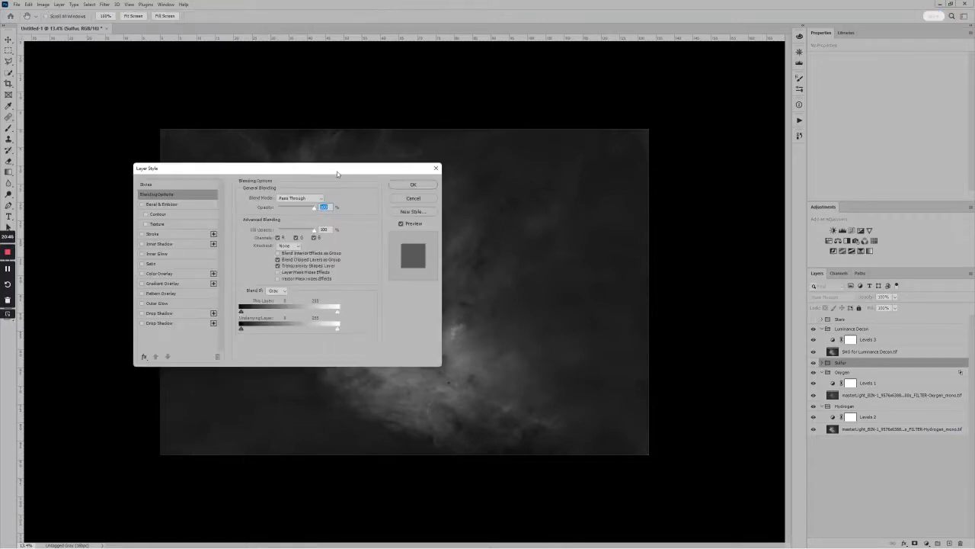
left_click_drag(337, 172, 544, 177)
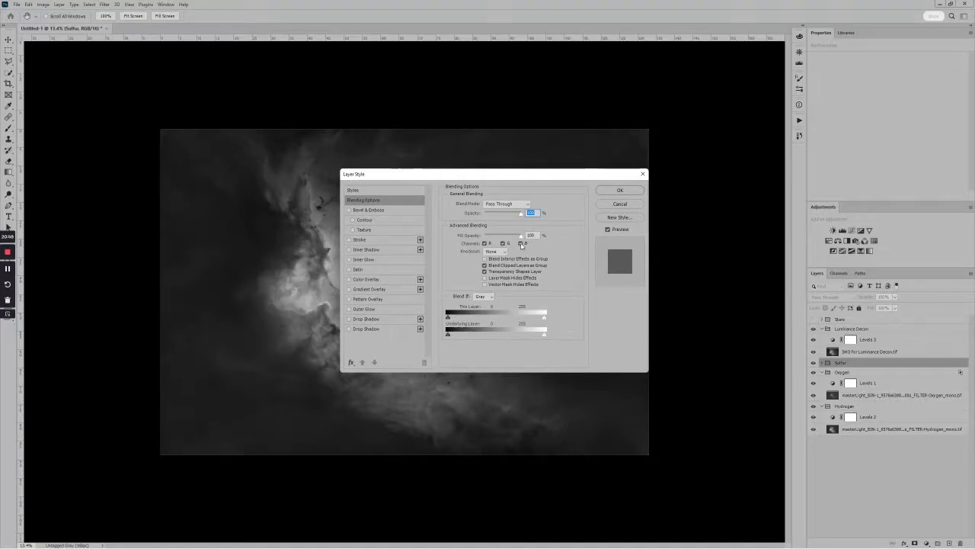
left_click(521, 243)
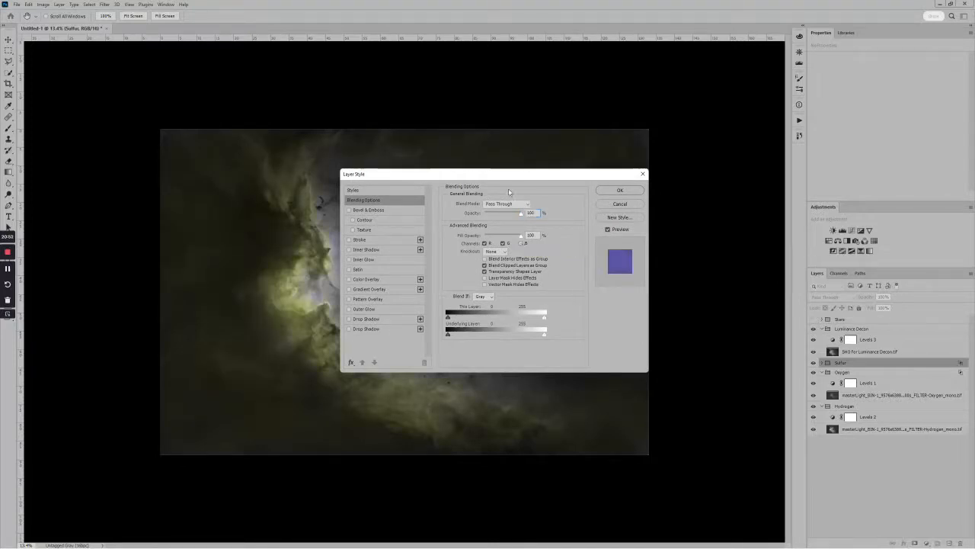
left_click_drag(510, 173, 690, 150)
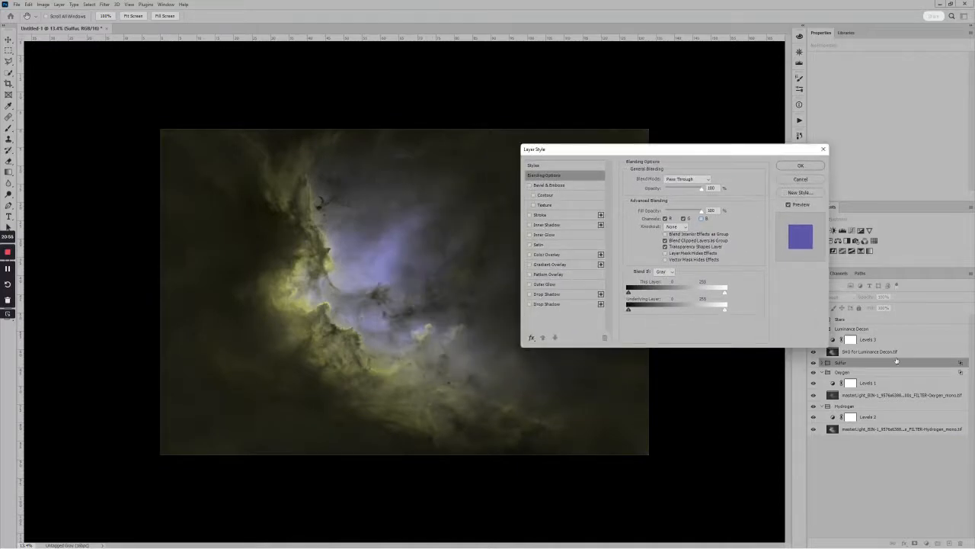
left_click(707, 180)
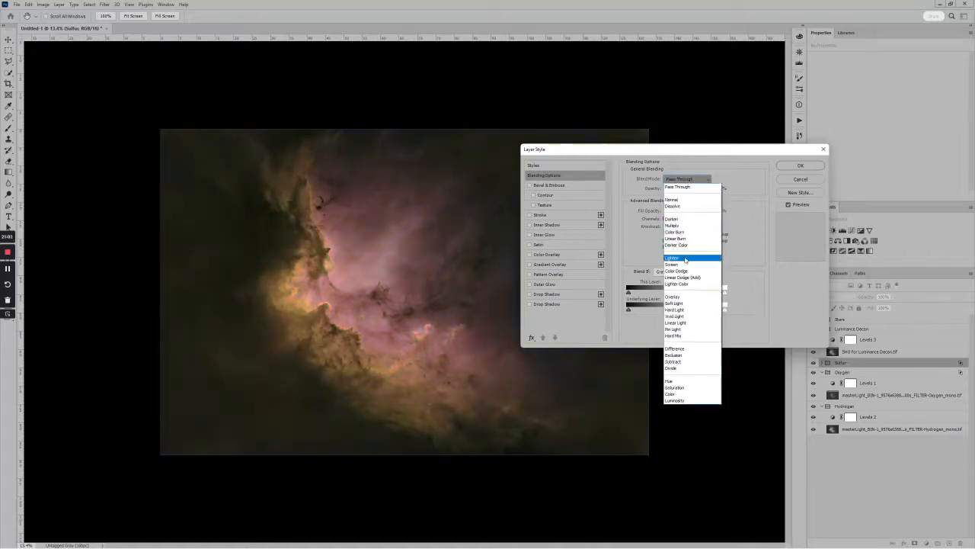
left_click(685, 260)
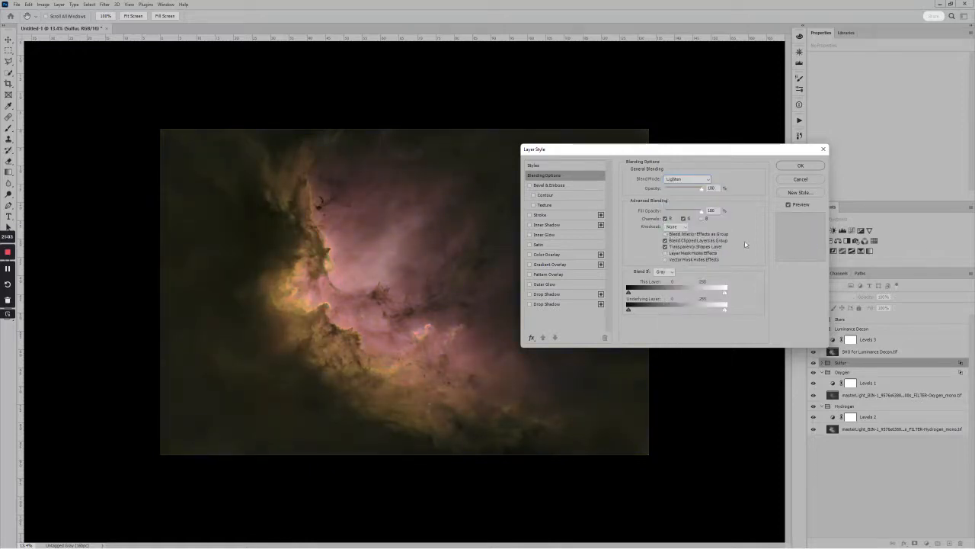
left_click(801, 166)
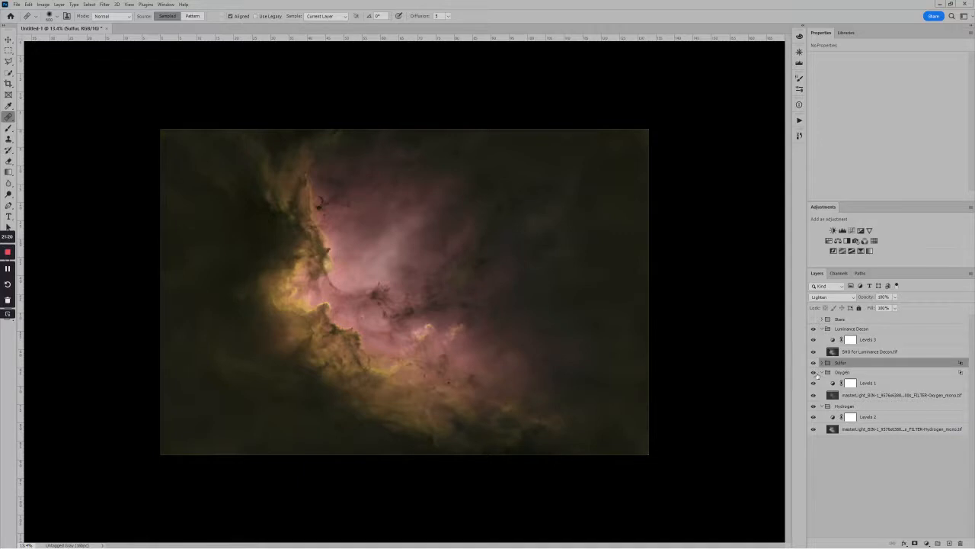
left_click(814, 363)
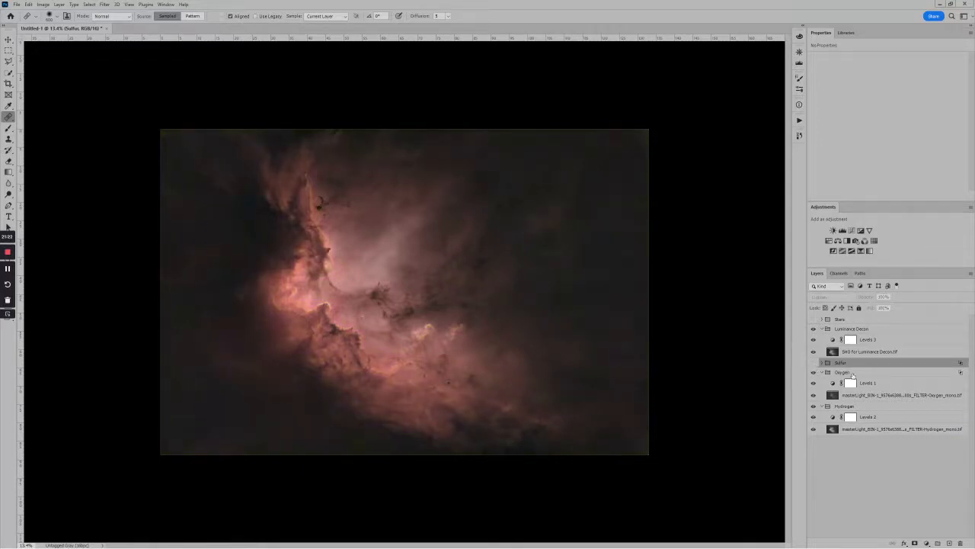
Include the green channel in the Oxygen group's blending so it uses only green and blue.
left_click(862, 371)
key("h")
double_click(862, 372)
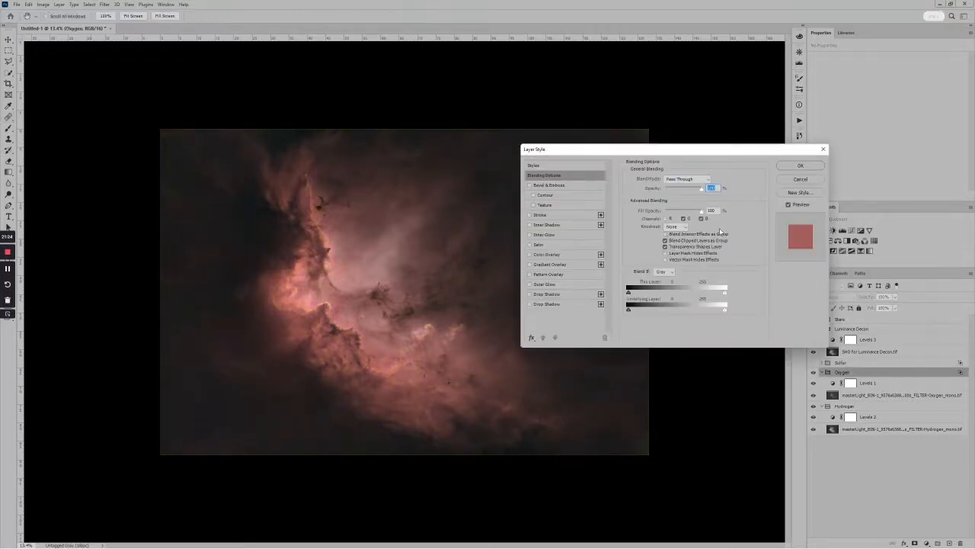
left_click(684, 219)
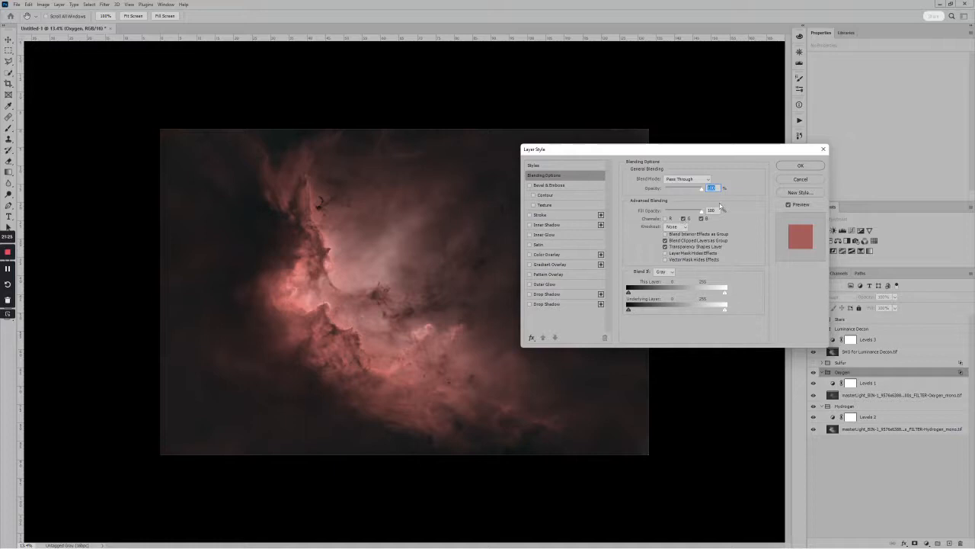
left_click(802, 167)
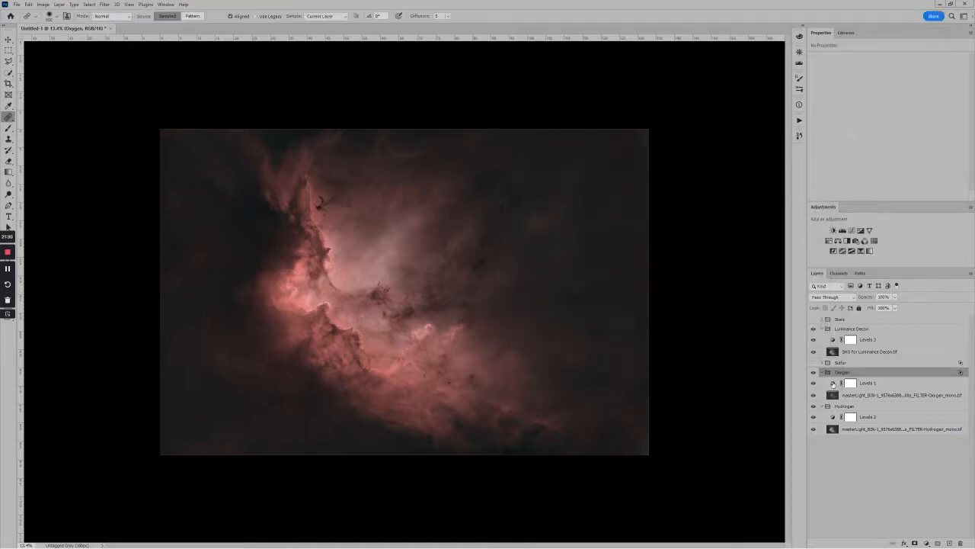
Strengthen the Oxygen group's Levels with a white point of 224, brighter midtones and a raised black point.
left_click(848, 383)
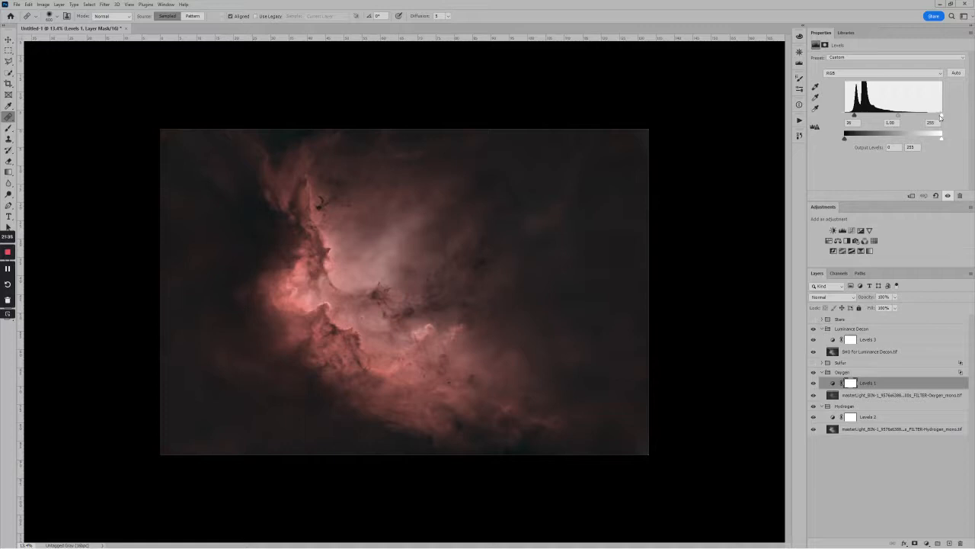
left_click_drag(941, 117, 882, 117)
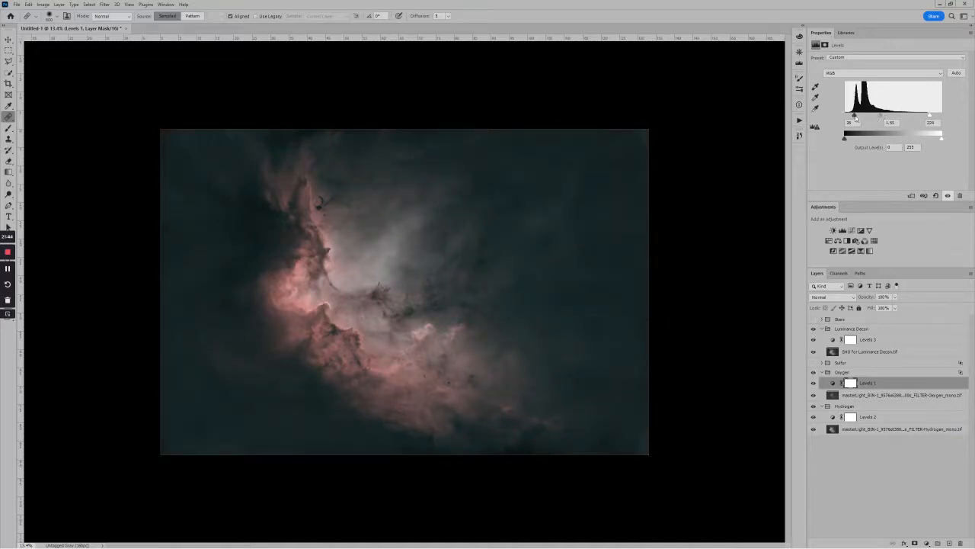
left_click_drag(854, 119, 860, 116)
left_click_drag(885, 116, 881, 117)
Show the Sulfur group and set the Hydrogen group's Levels to black 22, midtones 1.42 and white 228.
left_click(813, 362)
left_click(838, 417)
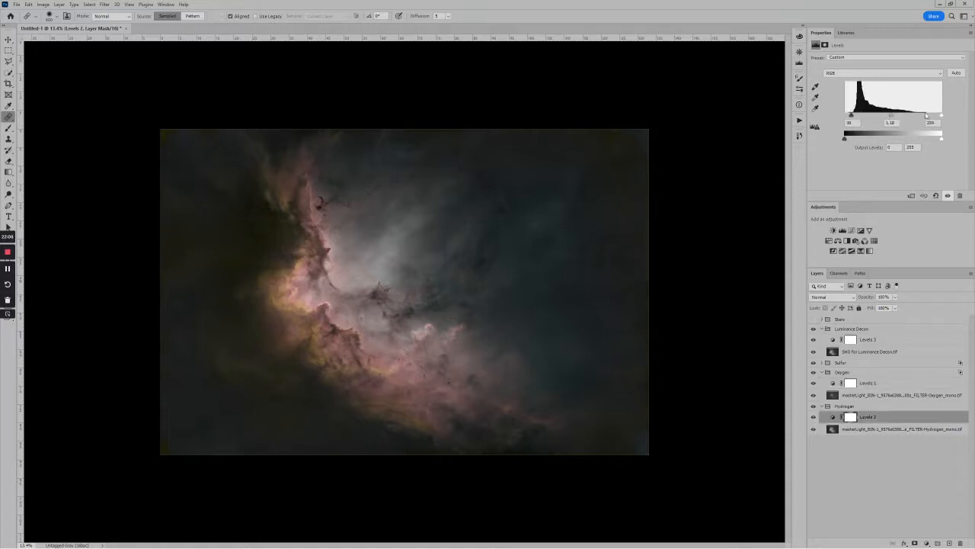
left_click_drag(942, 115, 853, 116)
Add a Levels adjustment above the Sulfur layer inside its group and brighten the midtones to 1.11.
left_click(822, 362)
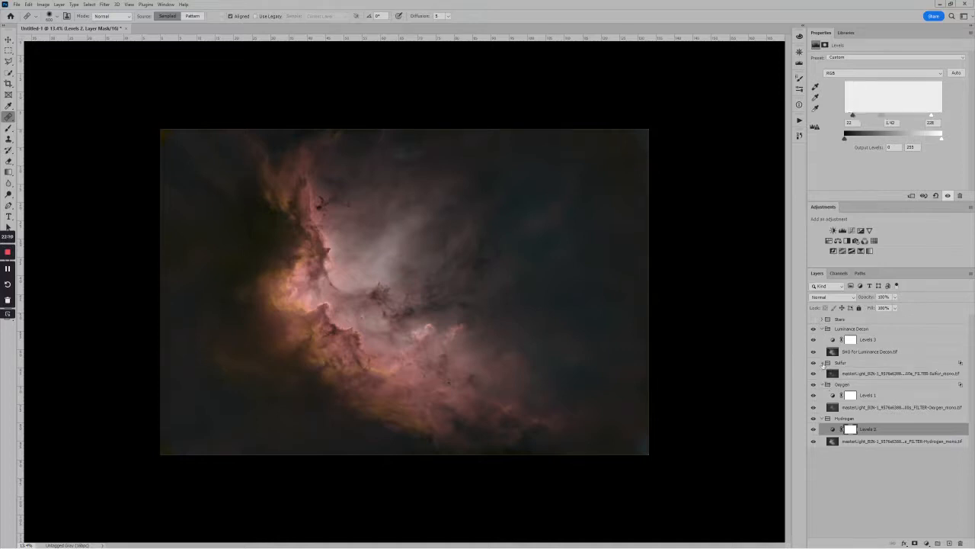
left_click(848, 373)
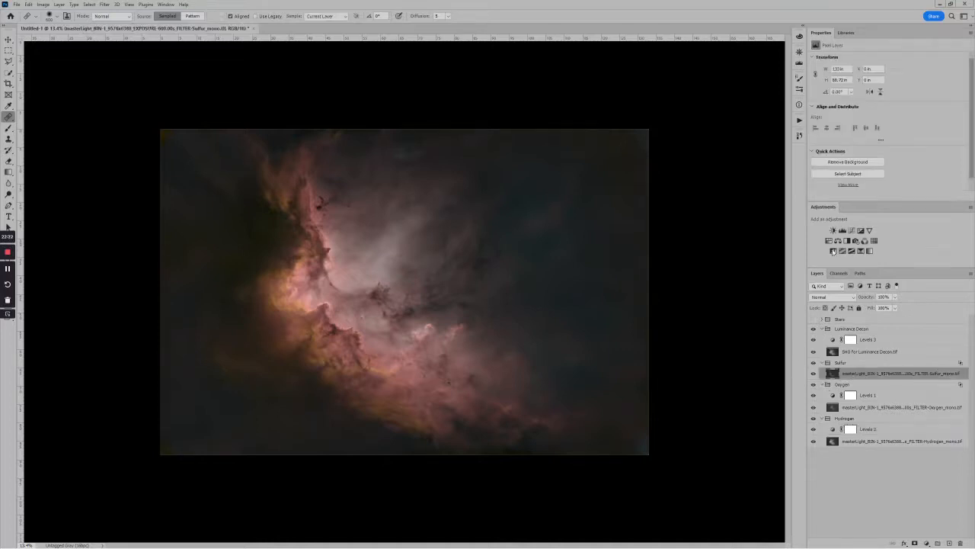
left_click(842, 230)
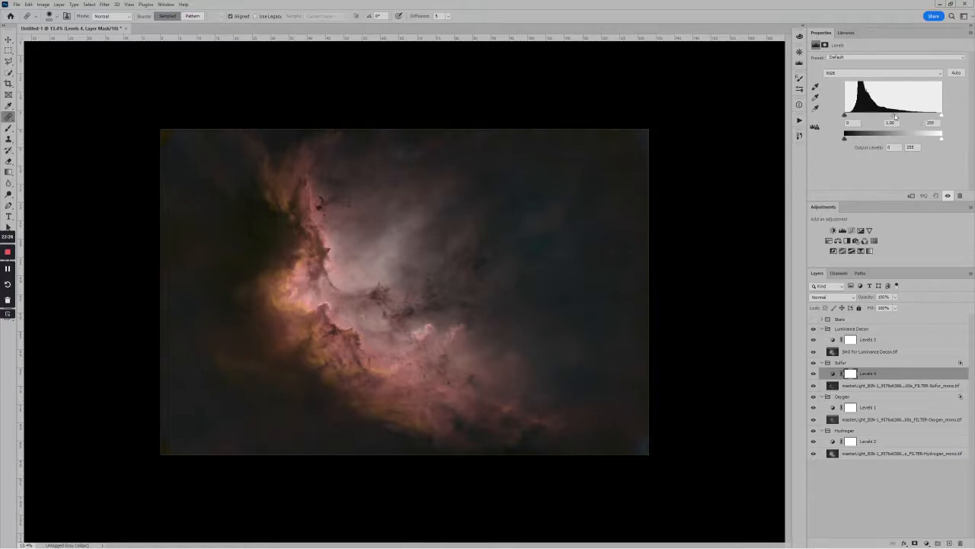
left_click_drag(895, 115, 848, 116)
Compare the image with and without the Luminance Decon group, and raise that group's Levels black point to 7.
left_click(813, 329)
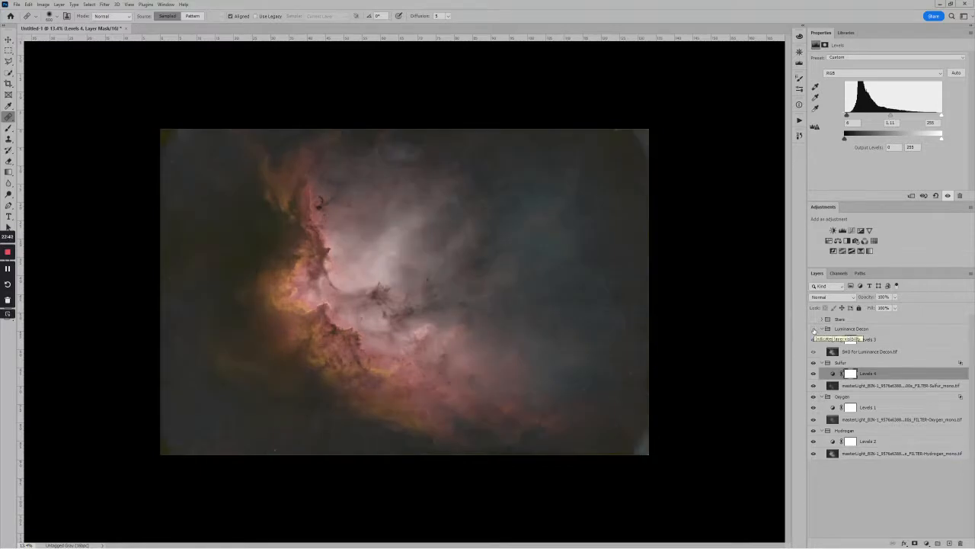
left_click(813, 329)
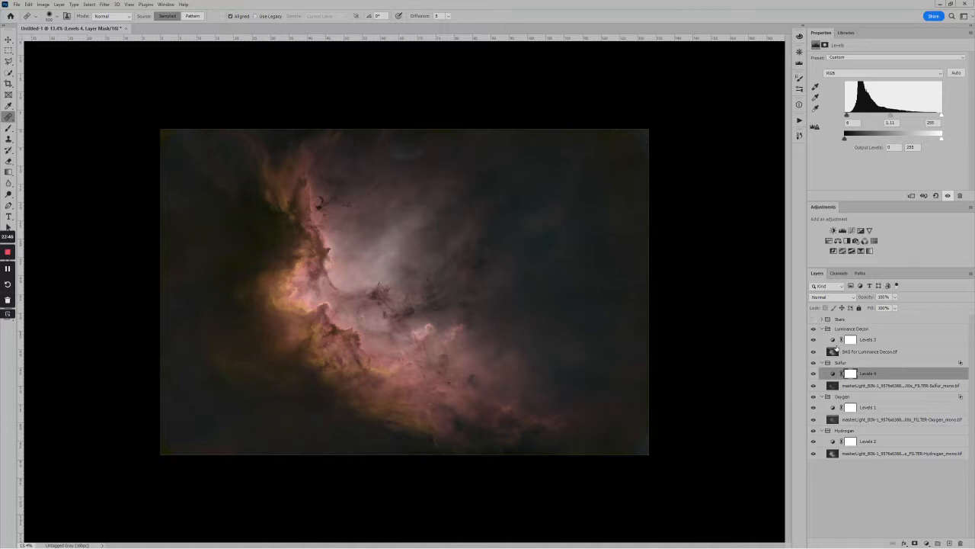
left_click(835, 340)
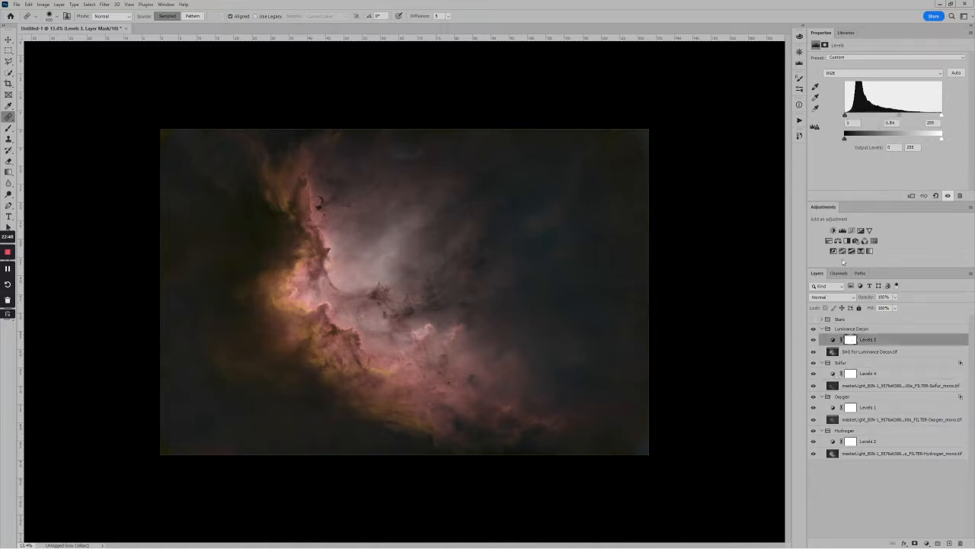
left_click_drag(845, 115, 849, 117)
Compare the image against the default, black and custom canvas surround colors, finishing on black.
right_click(719, 171)
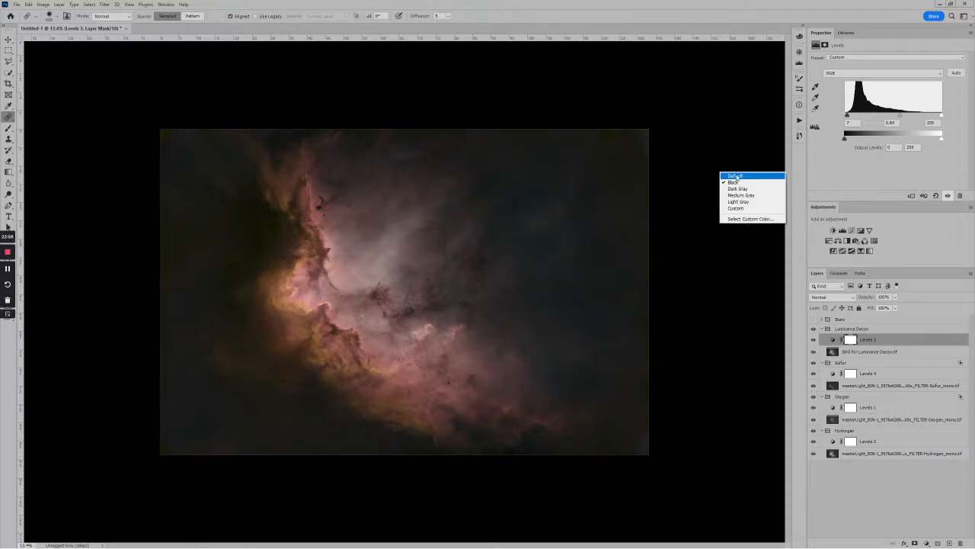
left_click(735, 176)
right_click(729, 177)
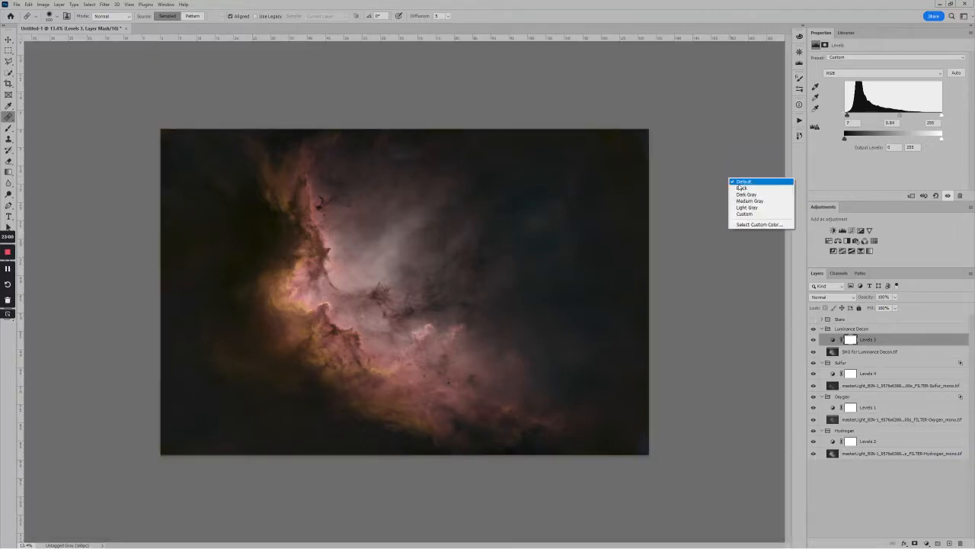
left_click(742, 188)
right_click(743, 196)
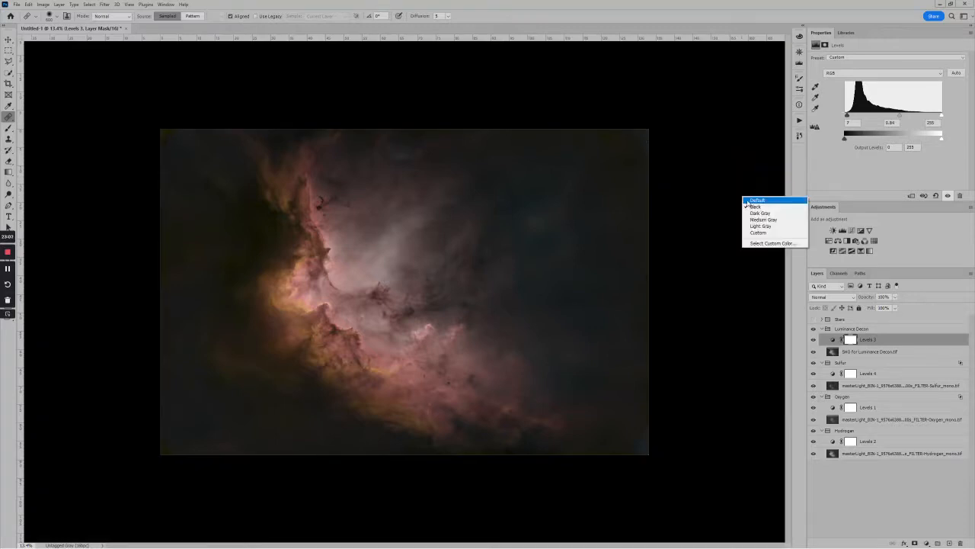
left_click(762, 236)
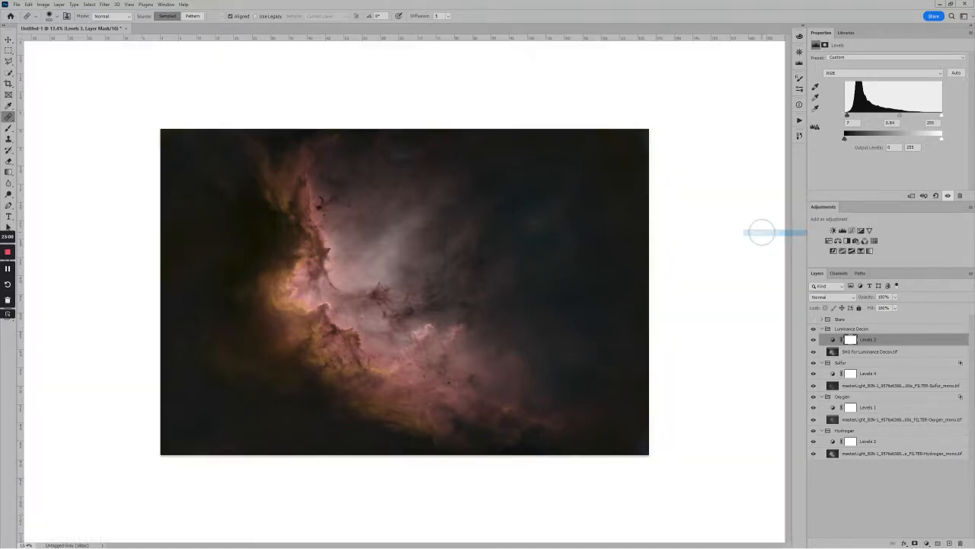
right_click(713, 227)
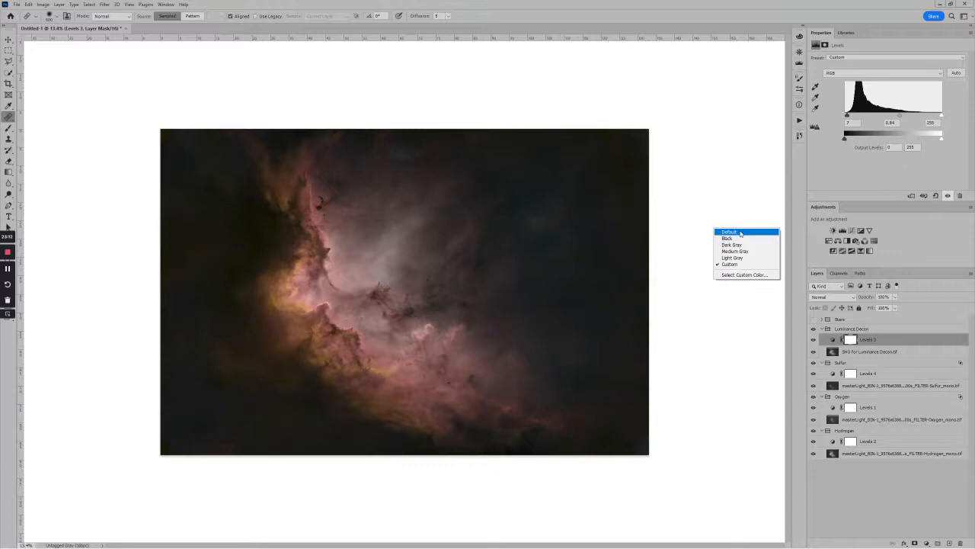
left_click(739, 238)
right_click(736, 226)
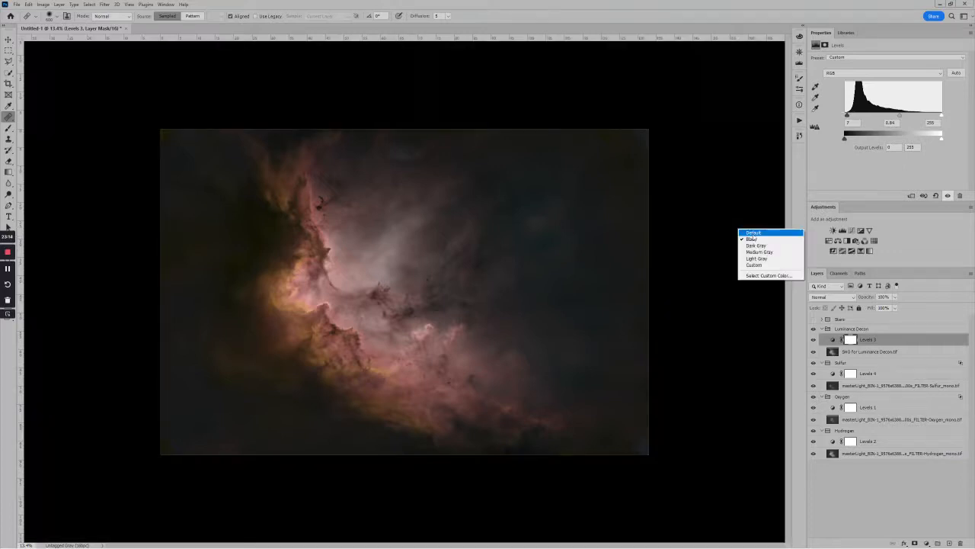
left_click(752, 232)
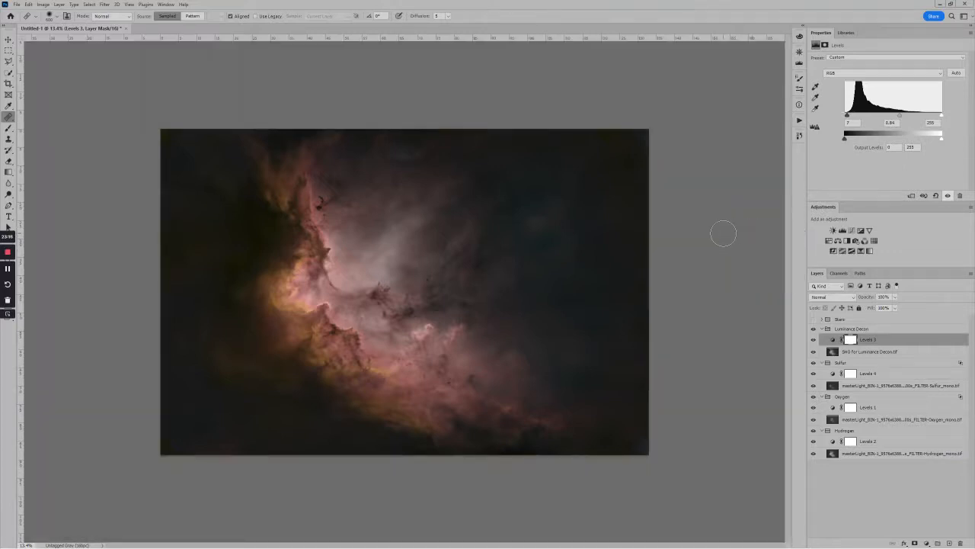
right_click(724, 233)
left_click(742, 244)
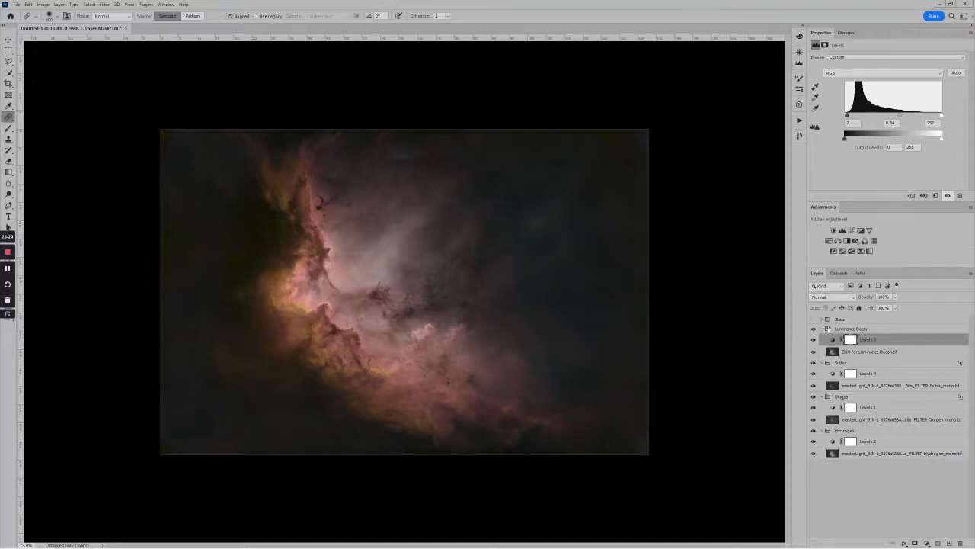
Collapse the Luminance Decon group and add a Hue/Saturation adjustment above it with saturation at about +18.
left_click(822, 328)
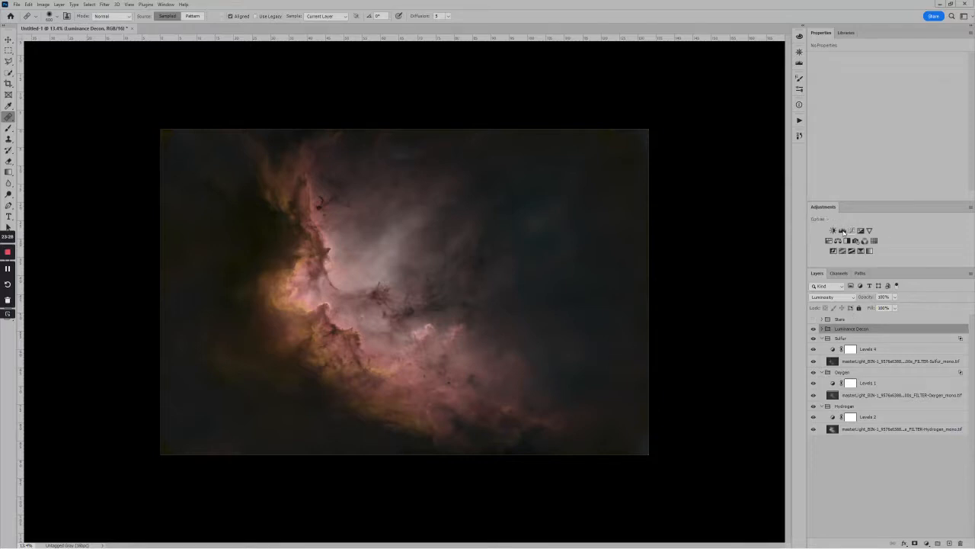
left_click(829, 241)
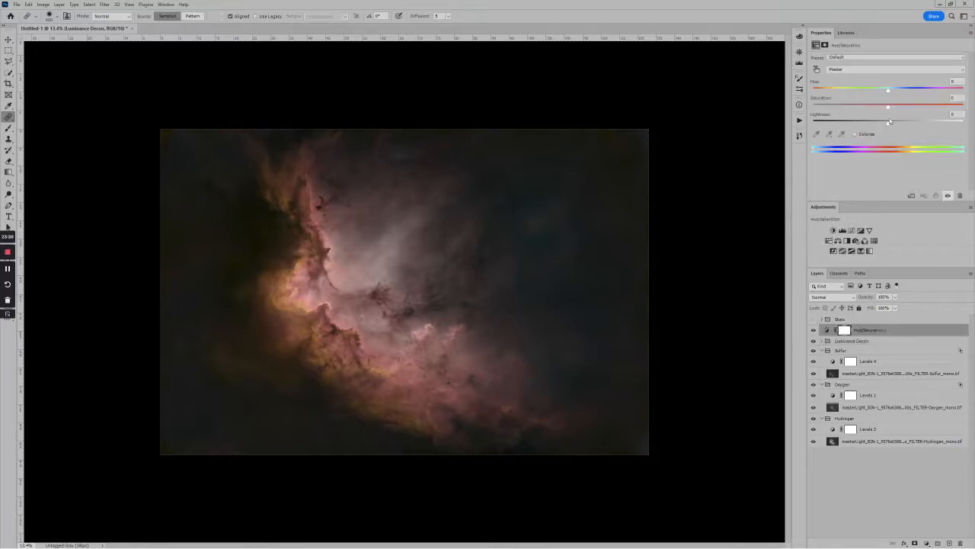
left_click_drag(900, 109, 902, 108)
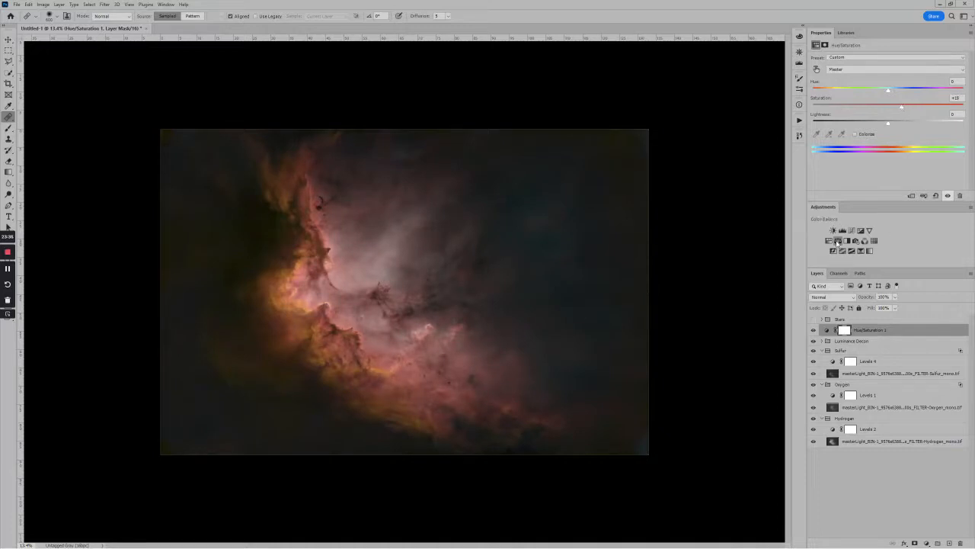
Add a midtone Color Balance of -24 Cyan-Red, +9 Magenta-Green and slightly more blue, placed below the Hue/Saturation layer.
left_click(837, 241)
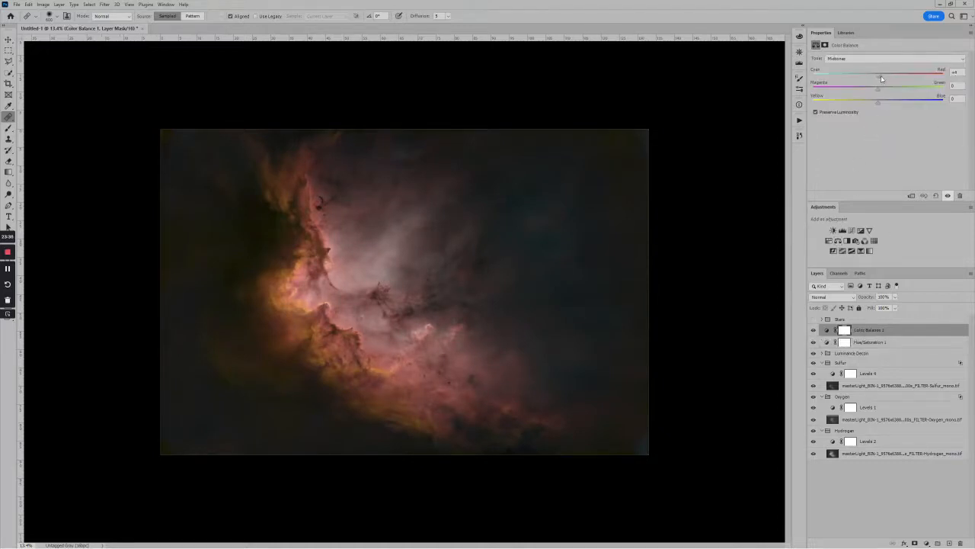
left_click_drag(880, 75, 884, 77)
left_click_drag(872, 79, 877, 105)
left_click(911, 334)
mouse_move(911, 333)
left_mouse_down()
mouse_move(914, 345)
mouse_move(917, 335)
left_mouse_up()
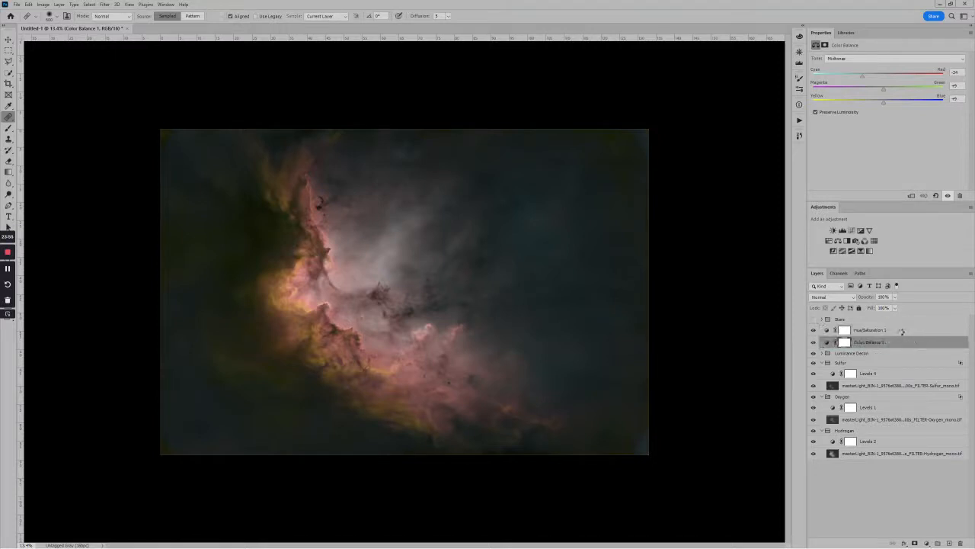
Raise the Hue/Saturation layer's master saturation further and set its reds to saturation +7, lightness about -10 and a slightly negative hue.
left_click(902, 331)
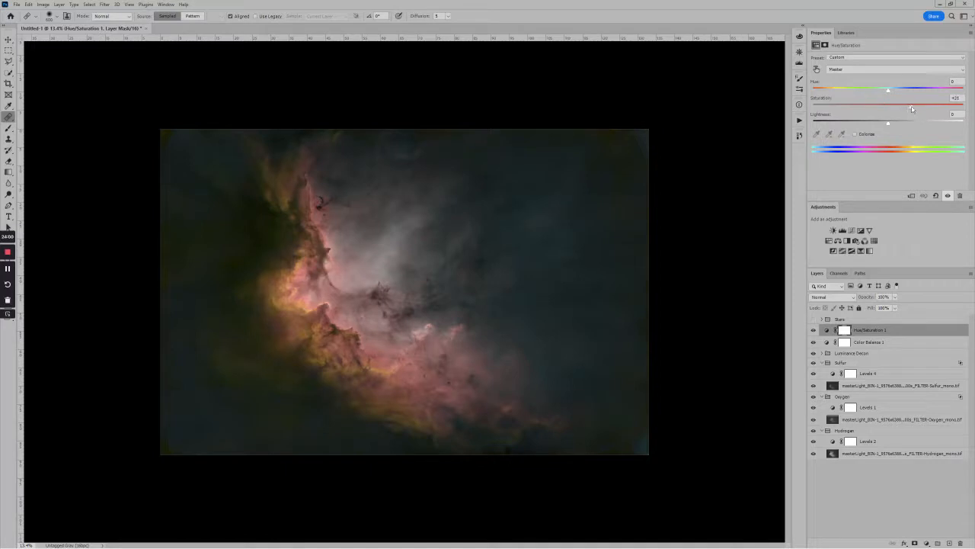
left_click_drag(912, 109, 907, 109)
left_click(869, 69)
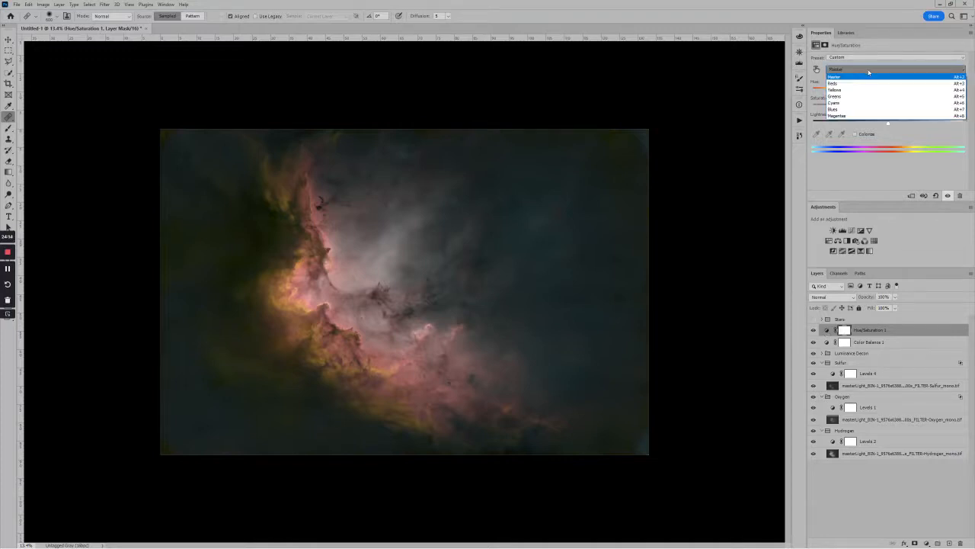
left_click(859, 84)
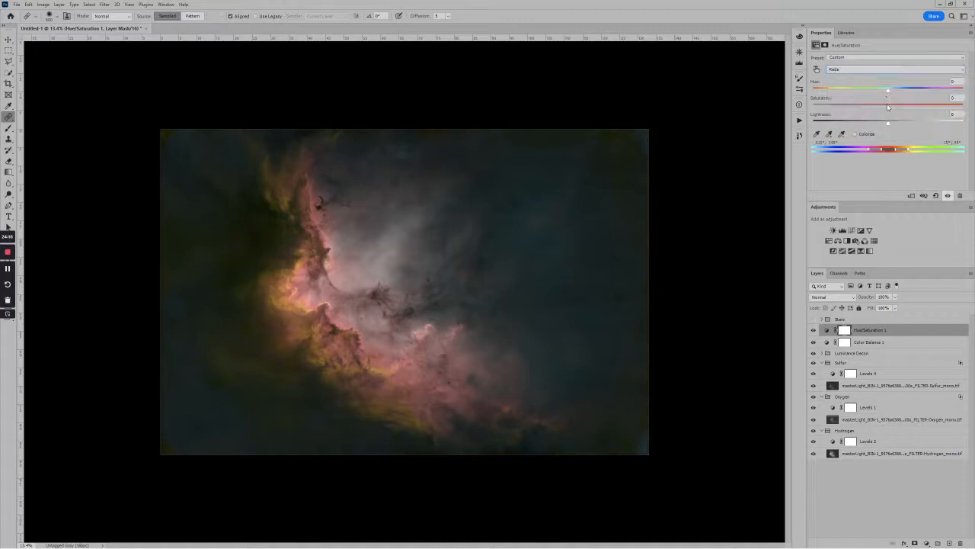
left_click_drag(889, 106, 881, 125)
left_click_drag(889, 92, 893, 109)
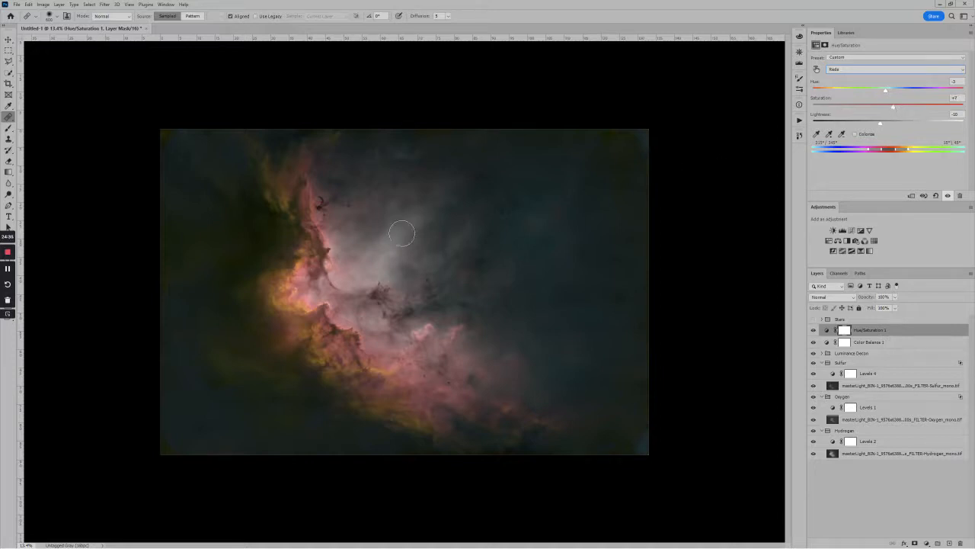
Examine the color-adjusted nebula close up and across the full frame, toggling the Stars group on and off.
scroll(407, 294, "up", 3)
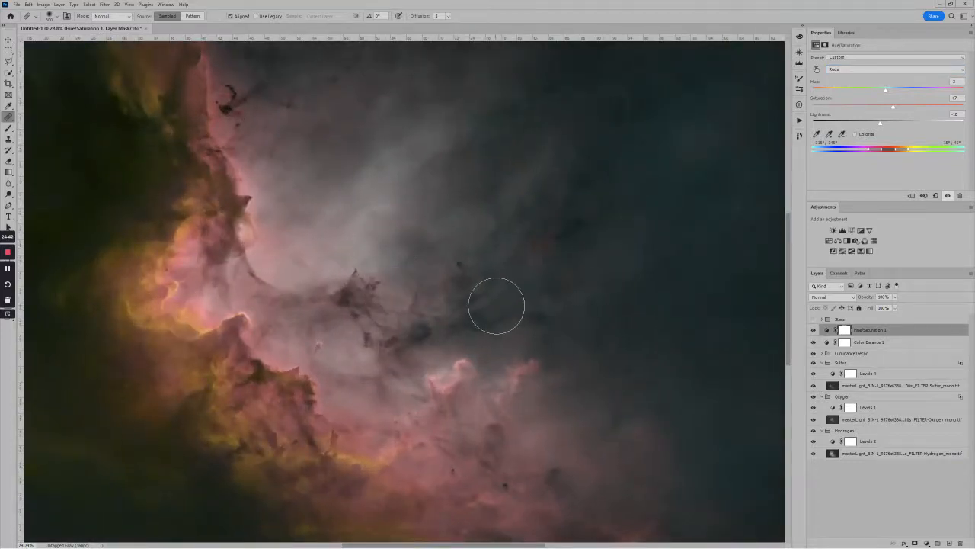
scroll(470, 302, "down", 2)
scroll(468, 305, "down", 3)
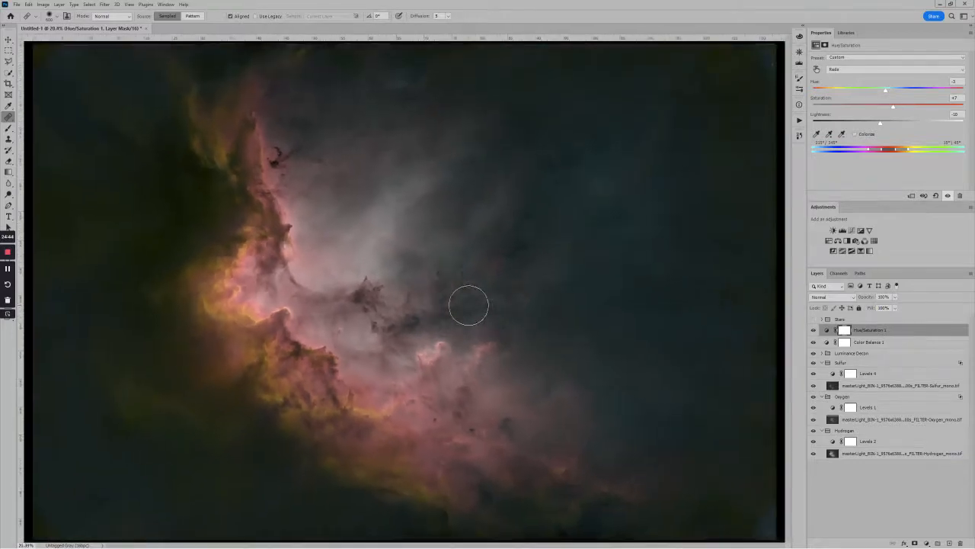
scroll(507, 263, "down", 2)
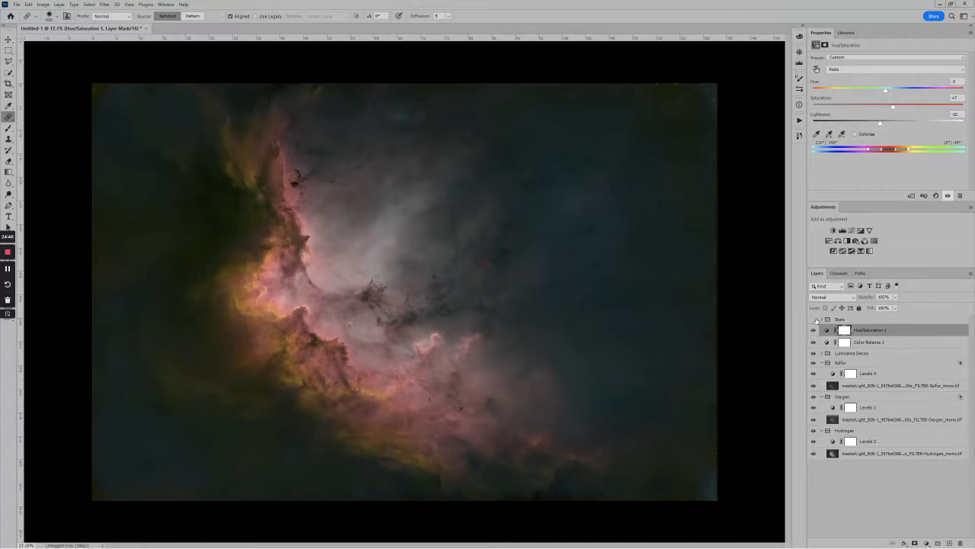
left_click(814, 319)
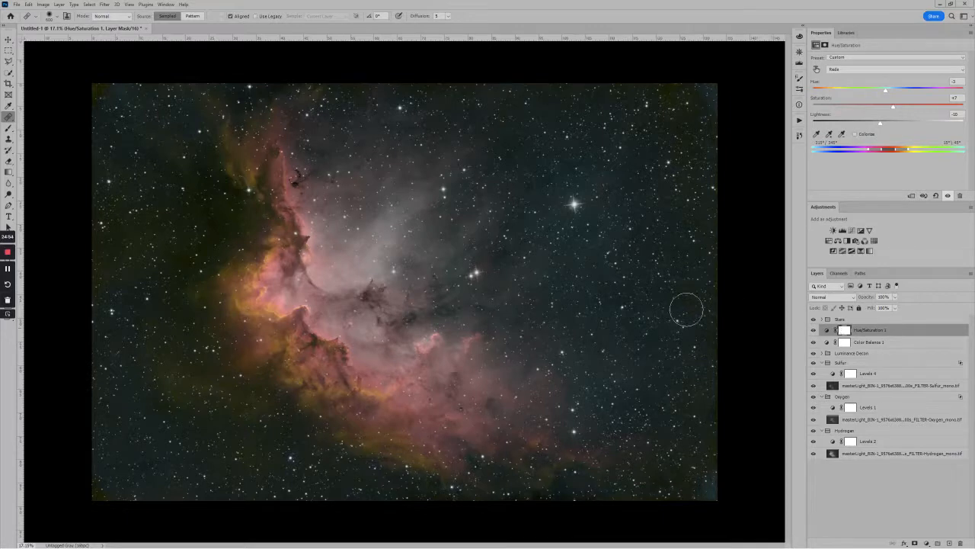
scroll(496, 252, "down", 2)
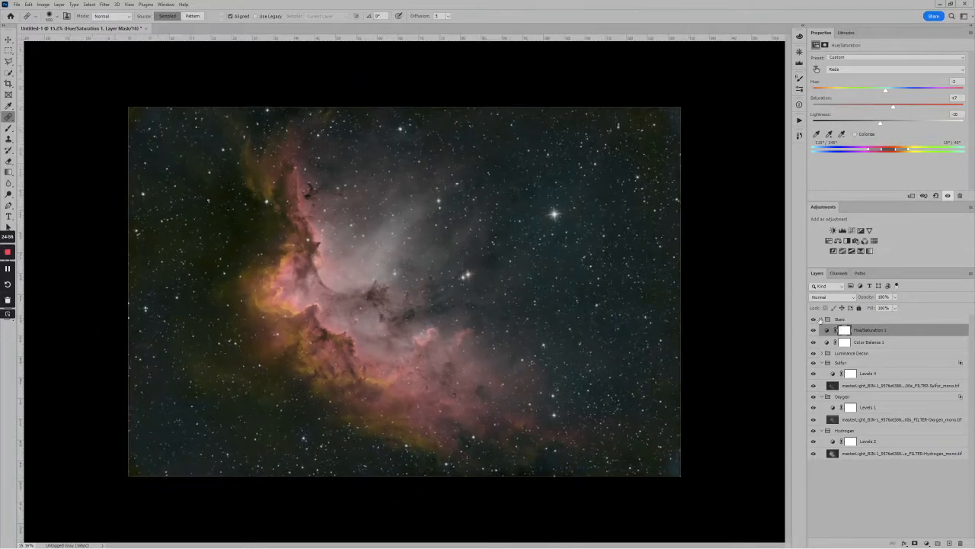
left_click(813, 319)
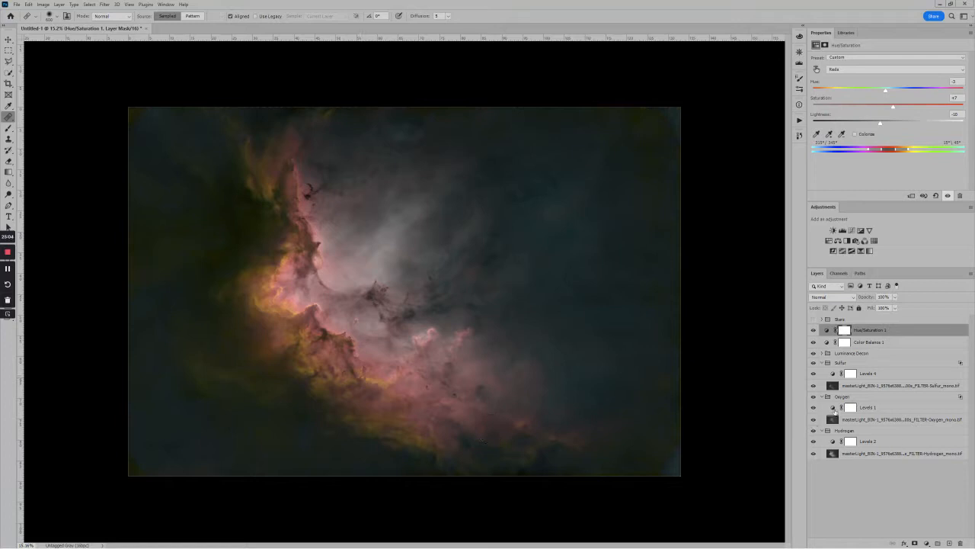
Fine-tune the Oxygen group's Levels adjustment by lowering the black point slightly and nudging the midtone value.
left_click(833, 409)
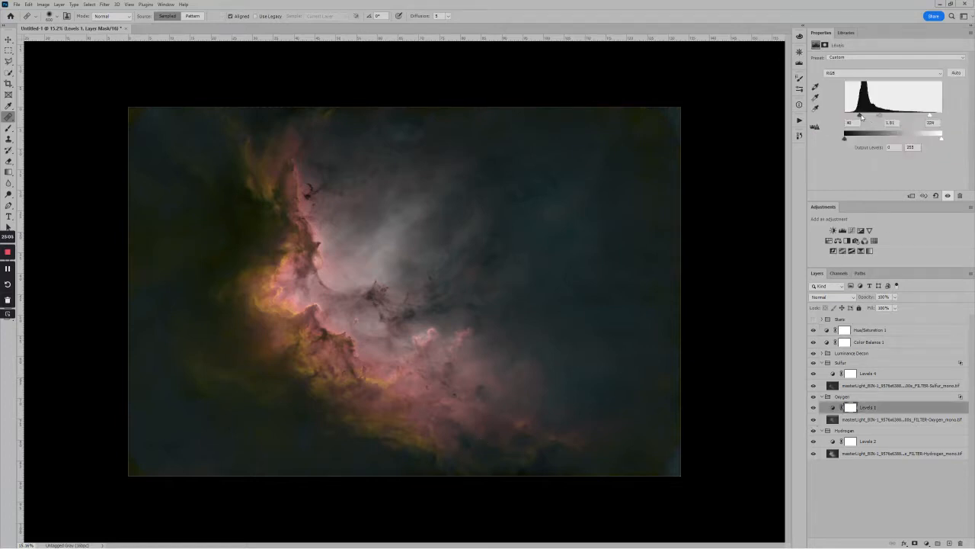
left_click_drag(862, 116, 863, 117)
left_click_drag(862, 116, 859, 115)
left_click_drag(881, 116, 883, 117)
Add a Solid Color fill layer above the Hue/Saturation layer, using dark grey #111111.
left_click(902, 333)
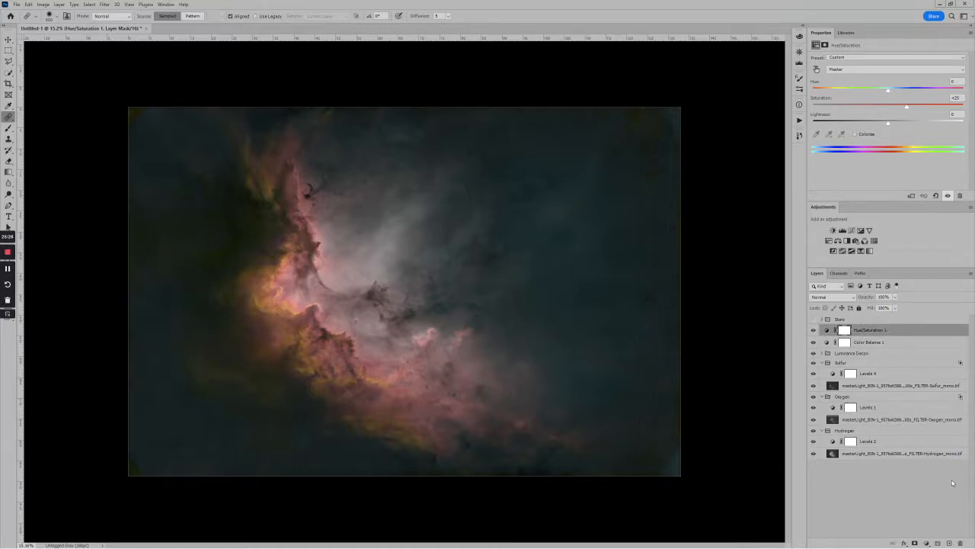
left_click(927, 544)
left_click(935, 409)
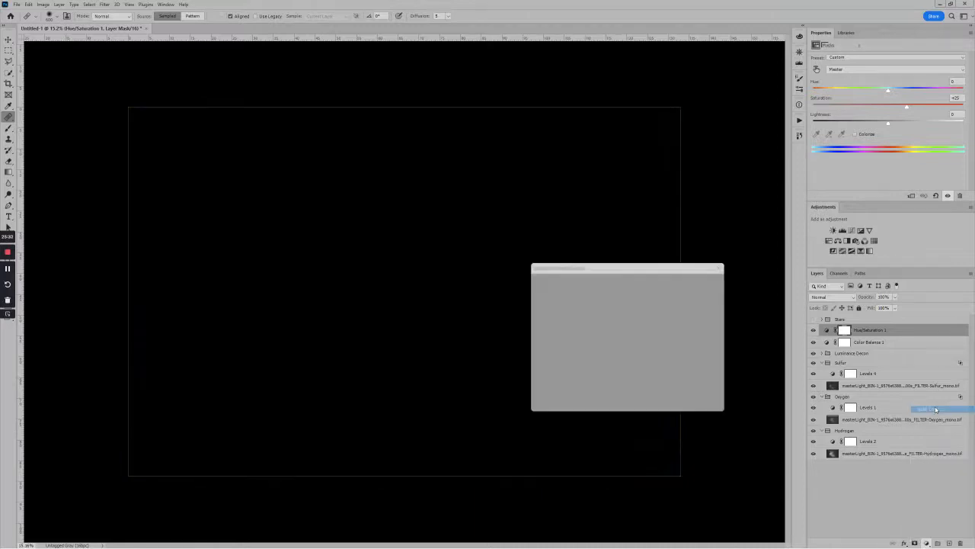
left_click_drag(560, 344, 528, 371)
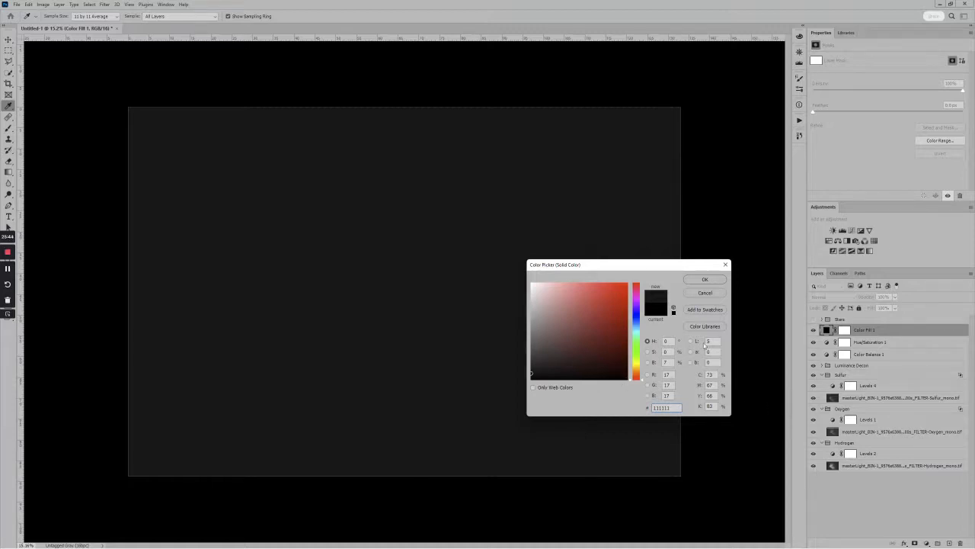
left_click(713, 283)
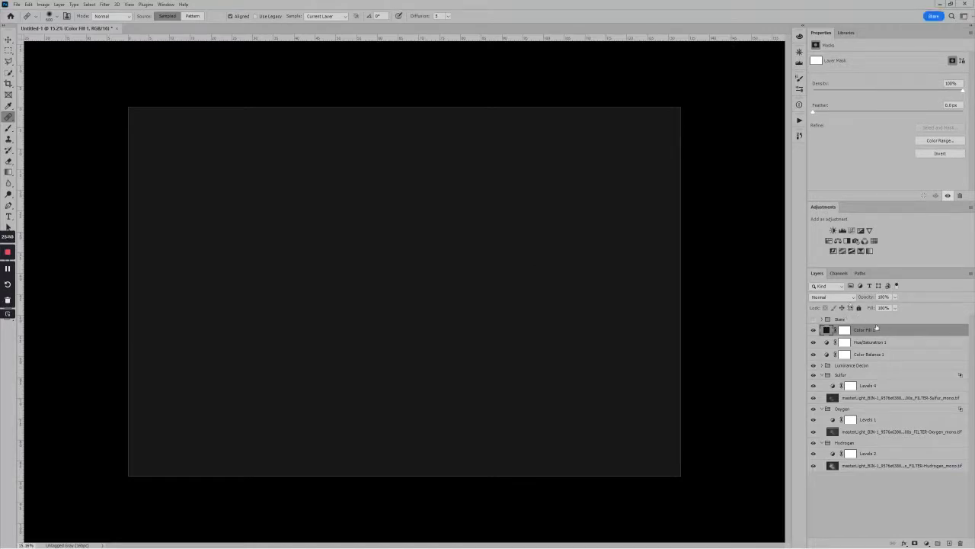
Set the dark grey fill layer's blend mode to Lighten and compare the image with the layer hidden and shown.
left_click(854, 297)
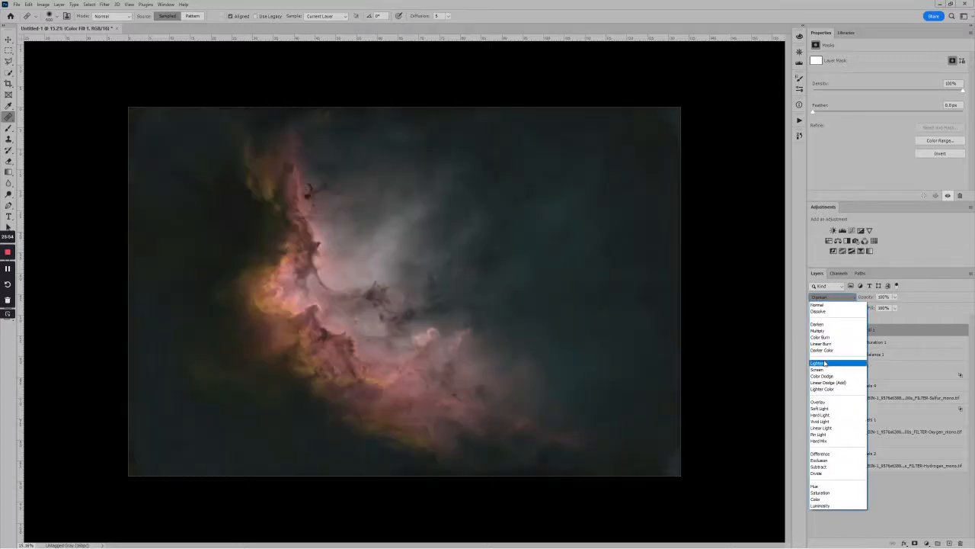
left_click(825, 363)
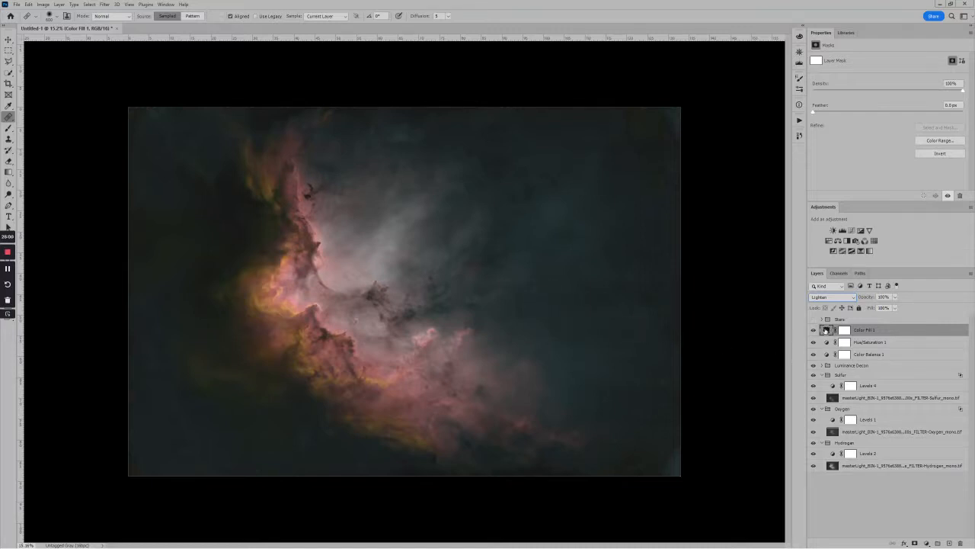
left_click(813, 330)
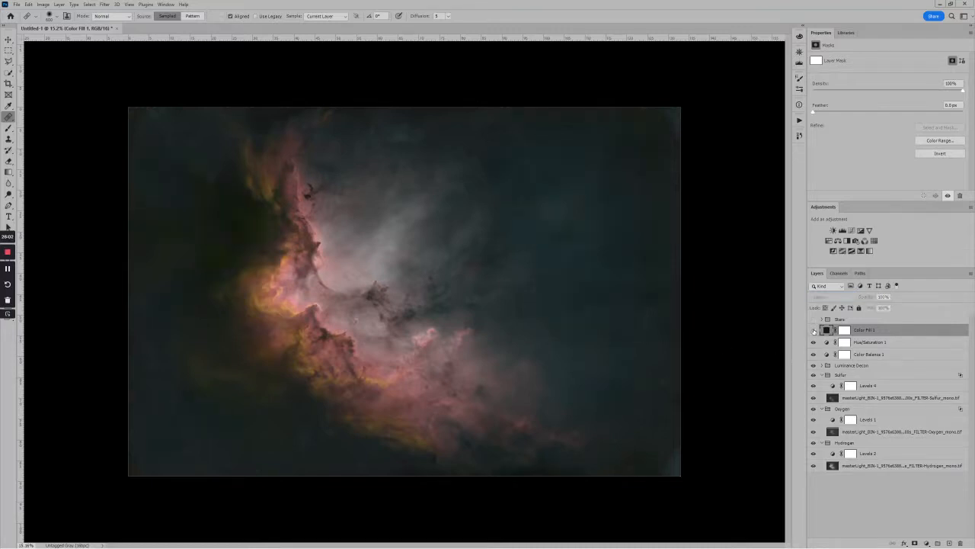
left_click(813, 330)
left_click(813, 330)
left_click(813, 330)
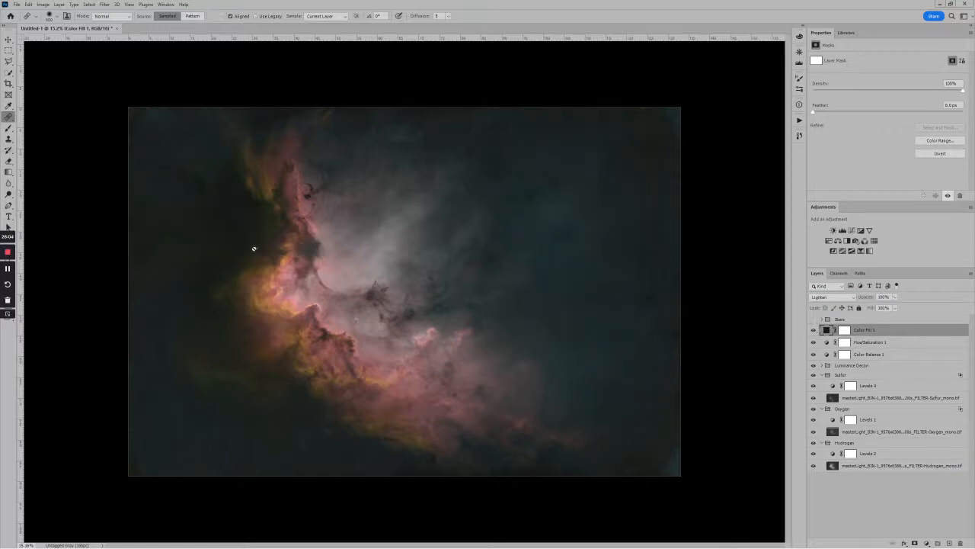
Add an empty layer above the Hue/Saturation layer and paint over the discolored image edges and corners with a low-opacity Brush.
left_click(895, 343)
left_click(895, 343)
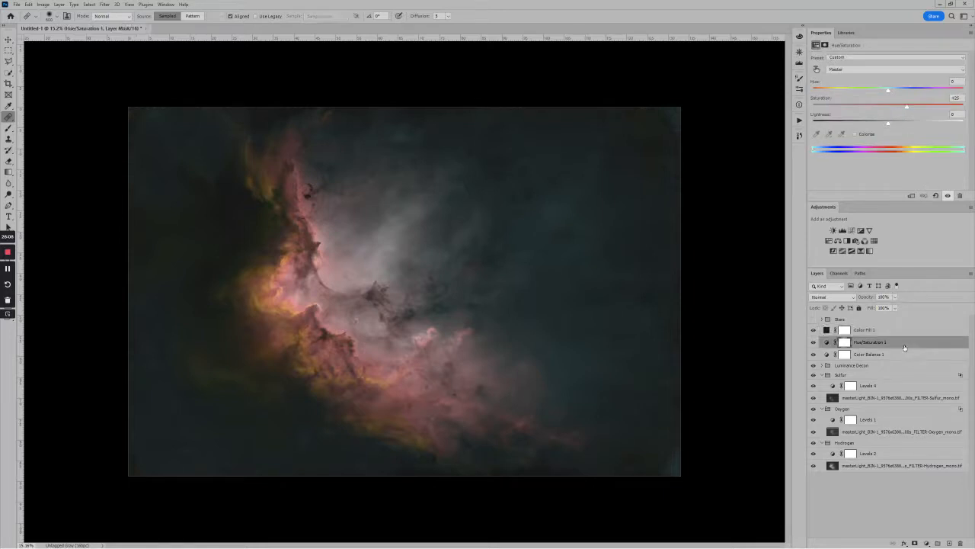
left_click(948, 543)
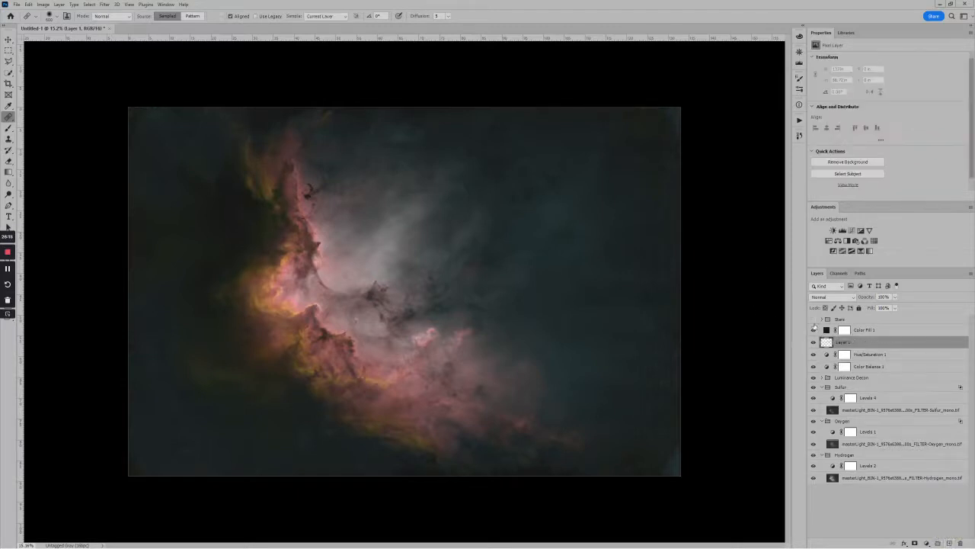
key("b")
key("alt+d")
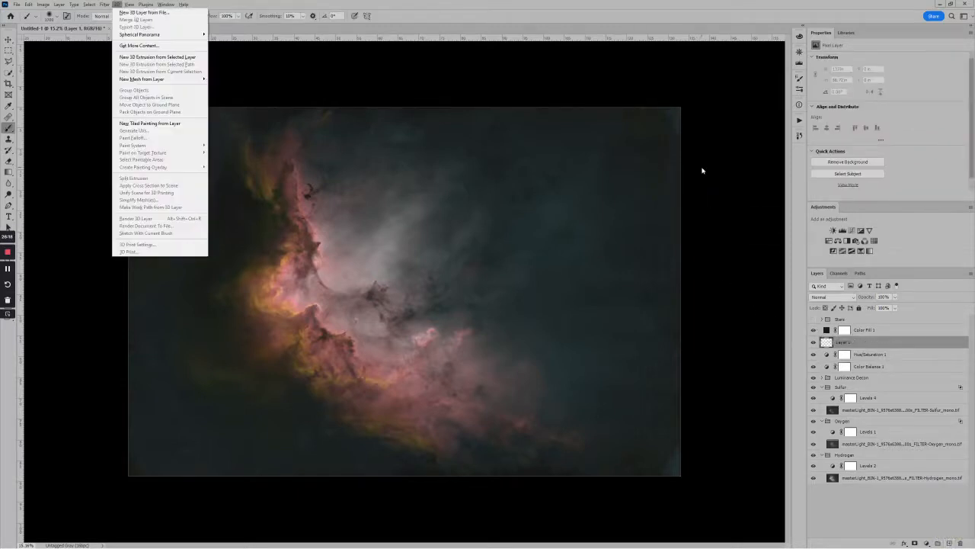
key("Escape")
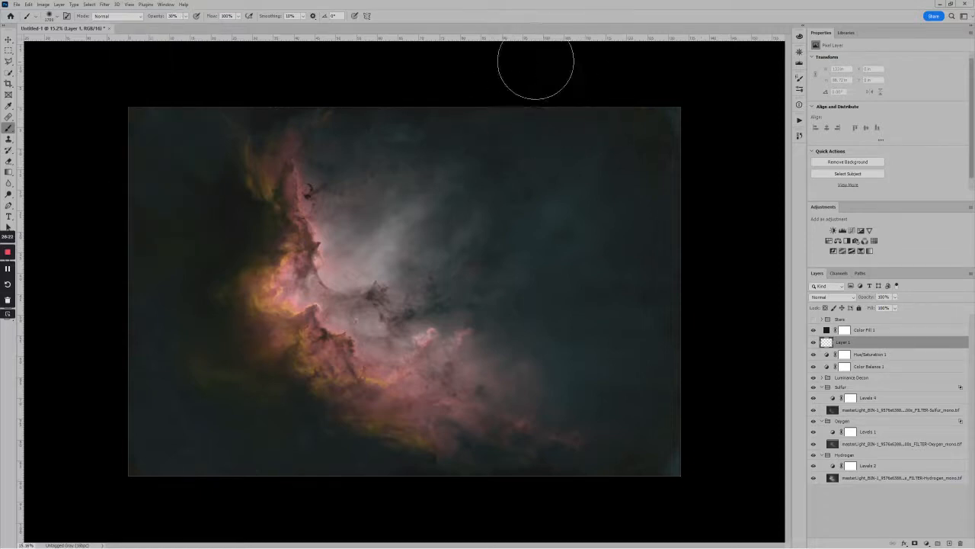
key("j")
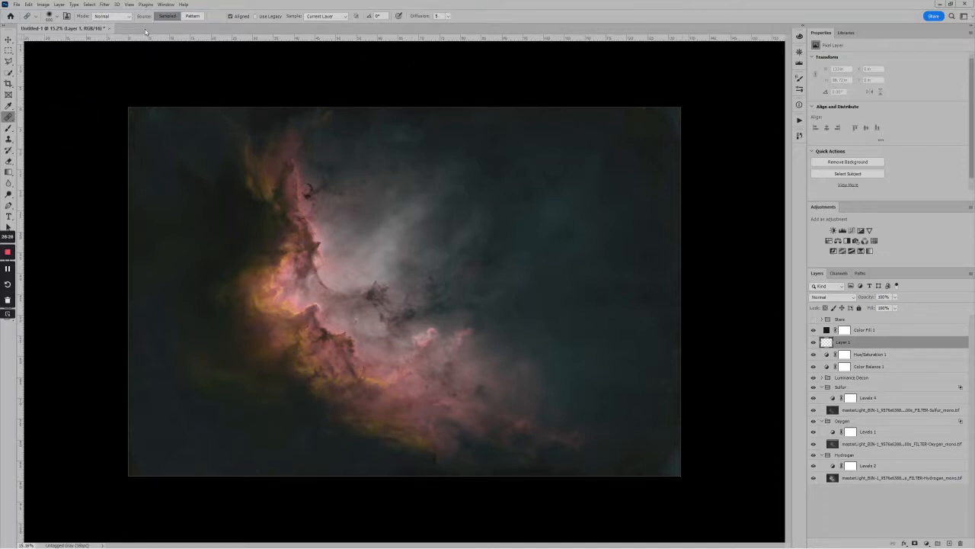
key("b")
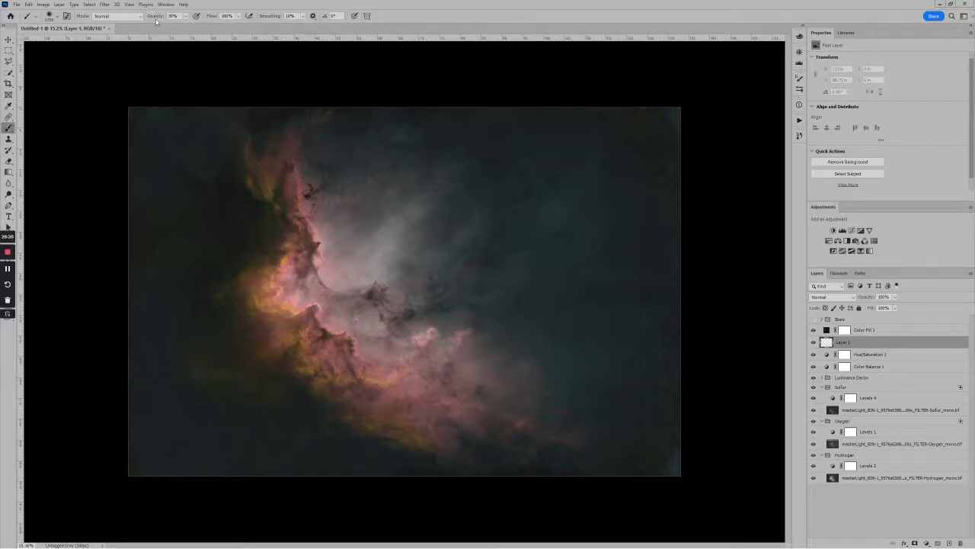
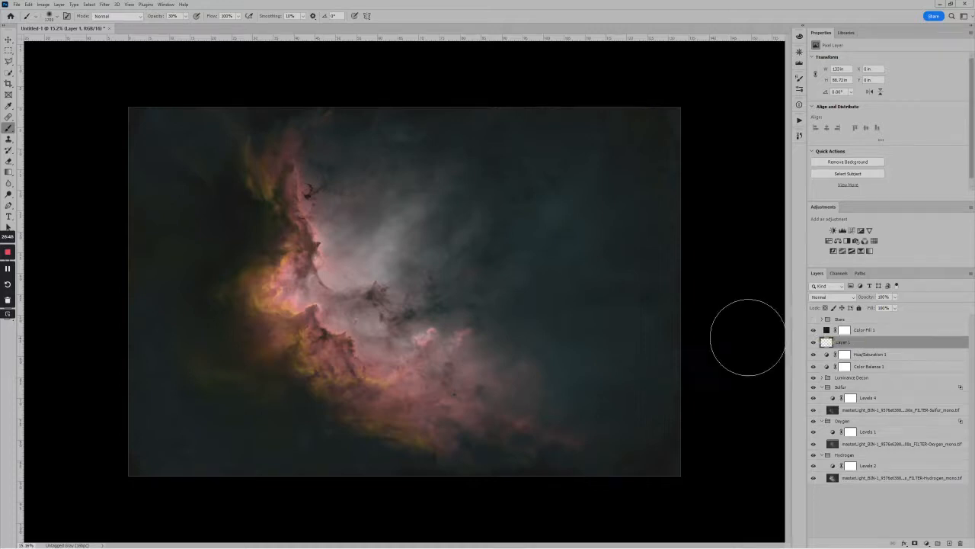
Add a Levels adjustment directly above the Hue/Saturation layer and set its midtone to about 0.96.
scroll(694, 318, "down", 4)
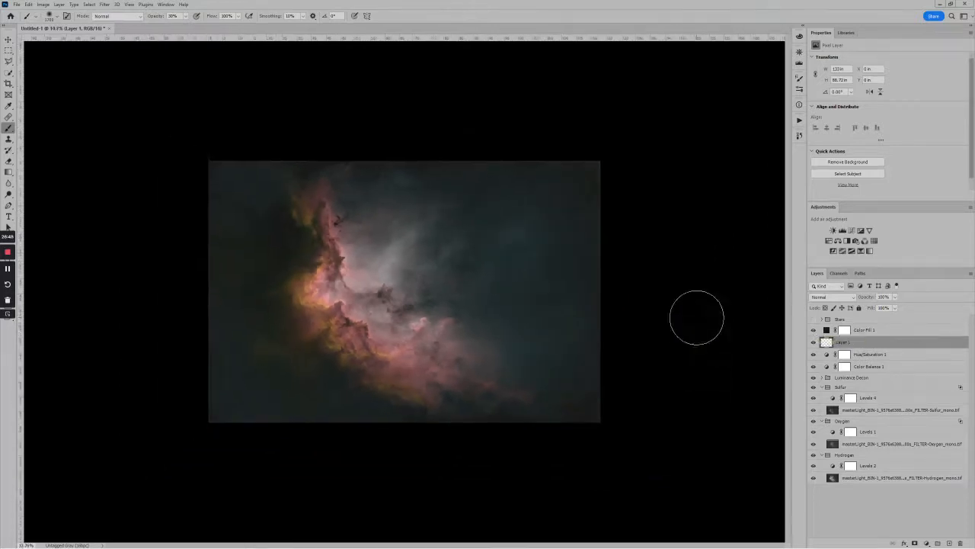
left_click(895, 358)
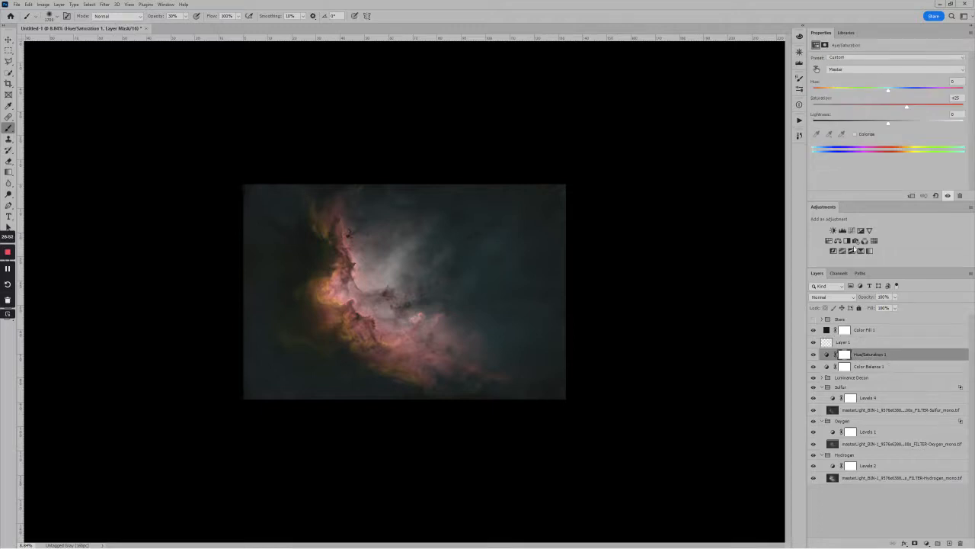
left_click(842, 230)
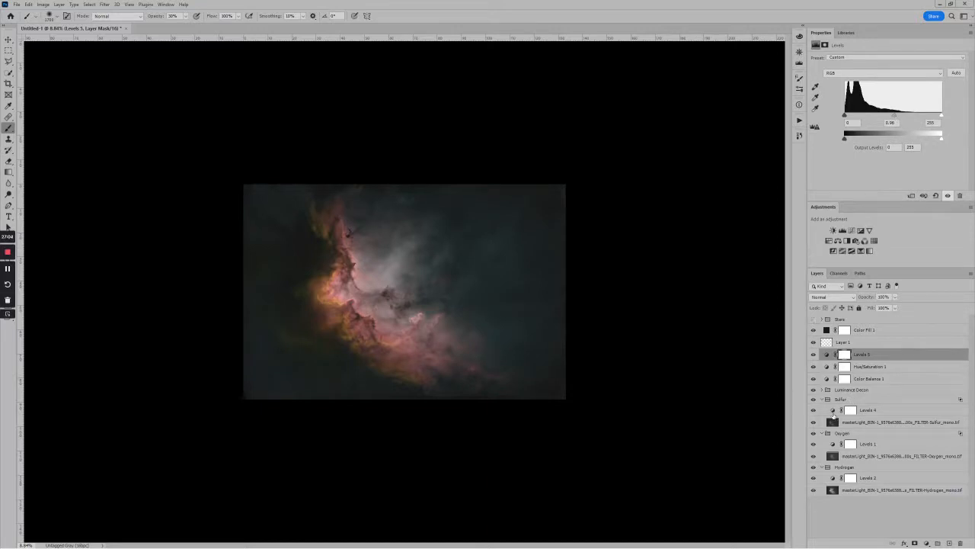
Check the Color Balance settings and try a different master saturation on the Hue/Saturation layer.
left_click(827, 380)
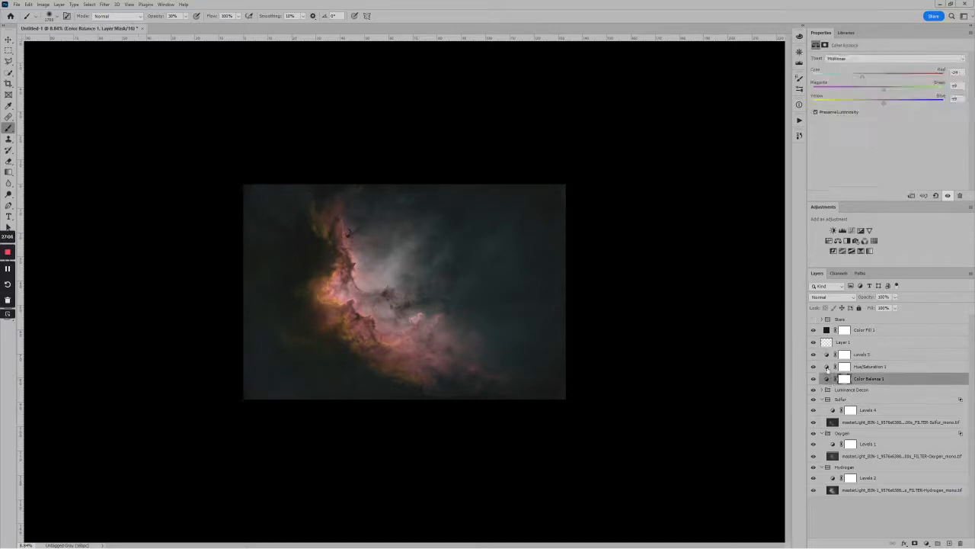
left_click(828, 368)
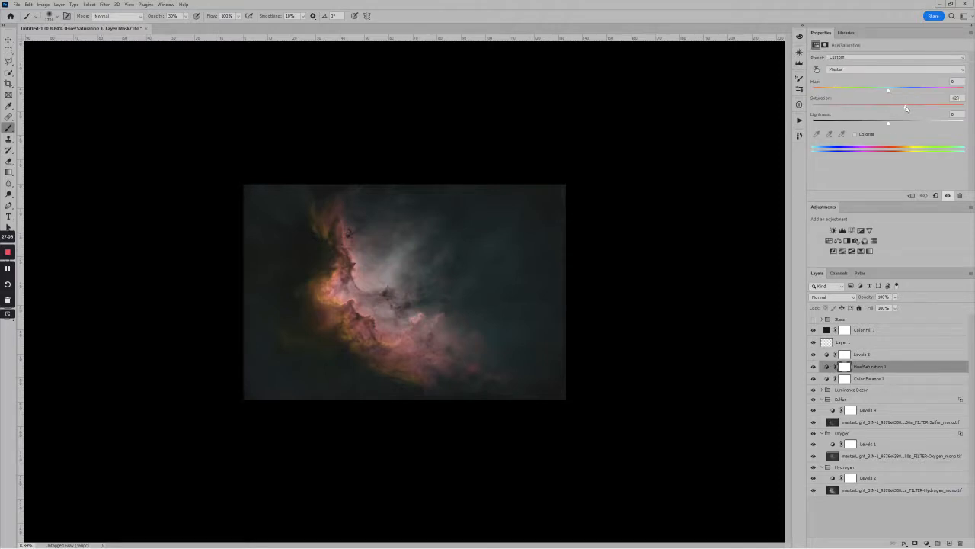
mouse_move(905, 108)
left_mouse_down()
mouse_move(916, 107)
mouse_move(908, 107)
left_mouse_up()
scroll(533, 233, "up", 2)
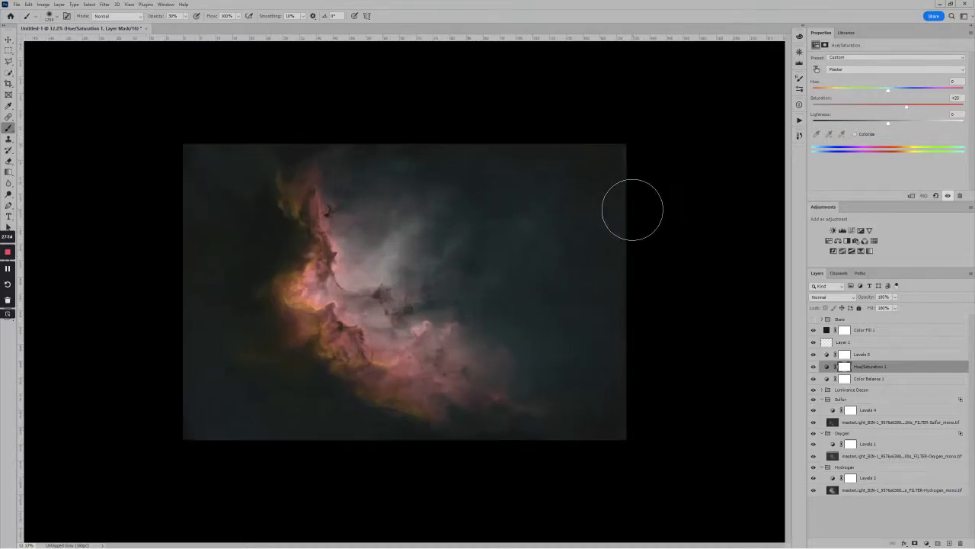
Brighten the Sulfur group's Levels adjustment by raising its midtone to about 1.41.
left_click(832, 410)
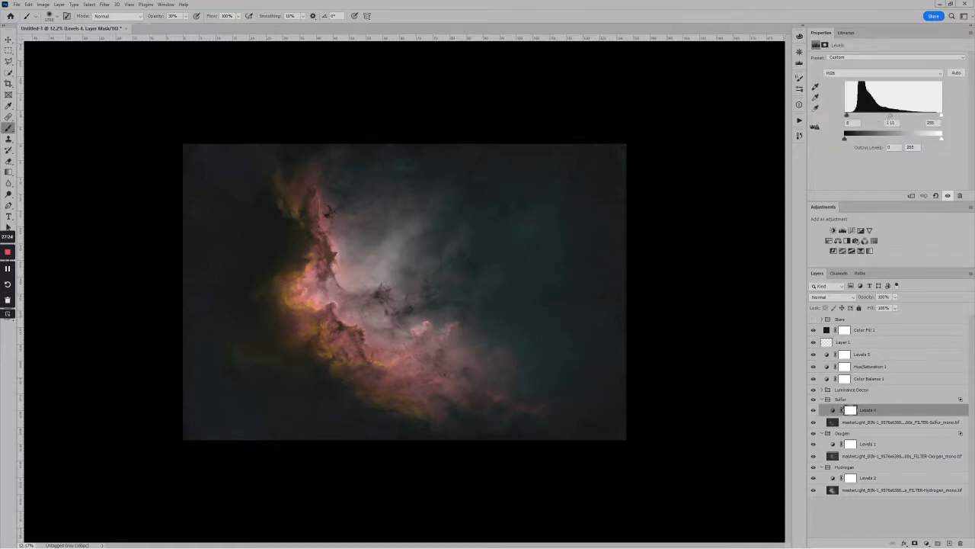
left_click_drag(891, 116, 884, 117)
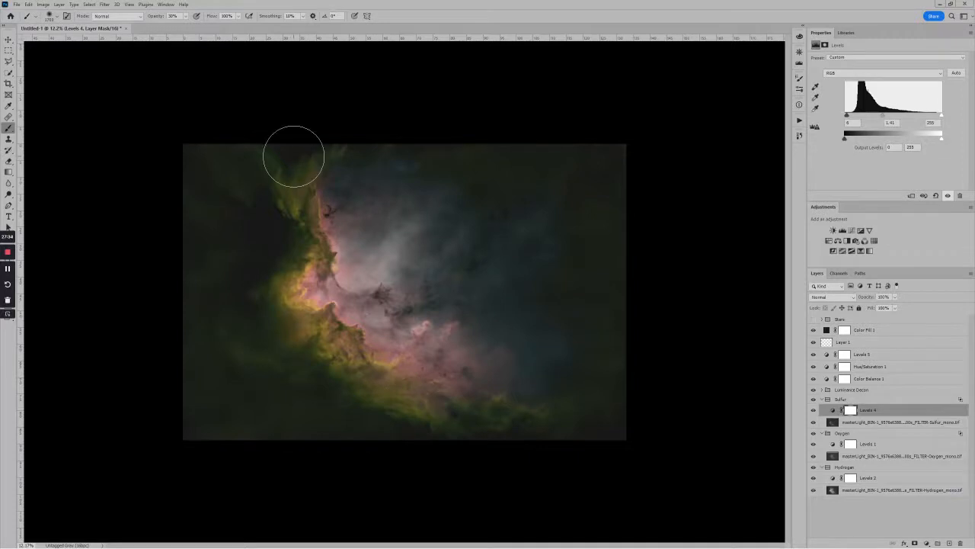
left_click_drag(293, 156, 304, 207)
Add a Curves adjustment above the Levels layer in the Sulfur group, lowering the green curve's highlight end and setting a midpoint.
left_click(909, 401)
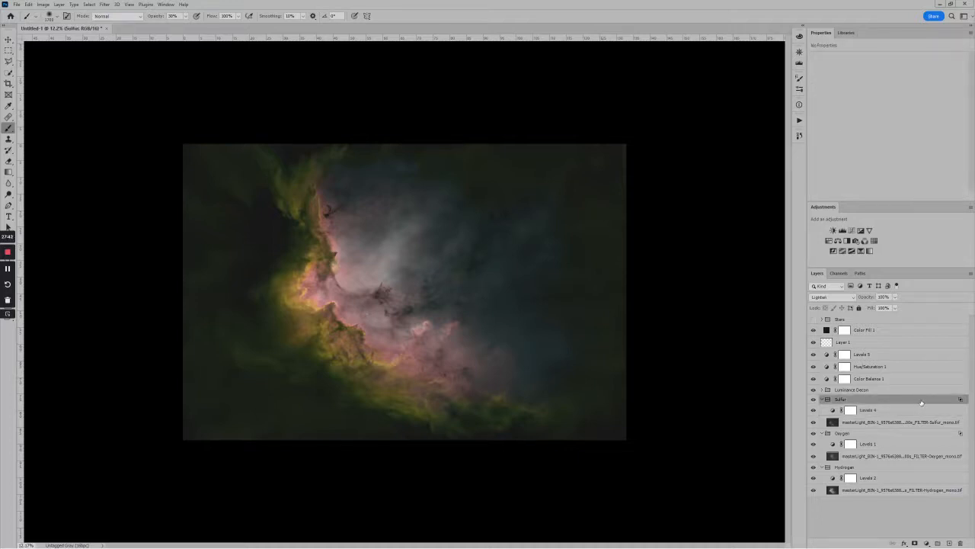
left_click(908, 413)
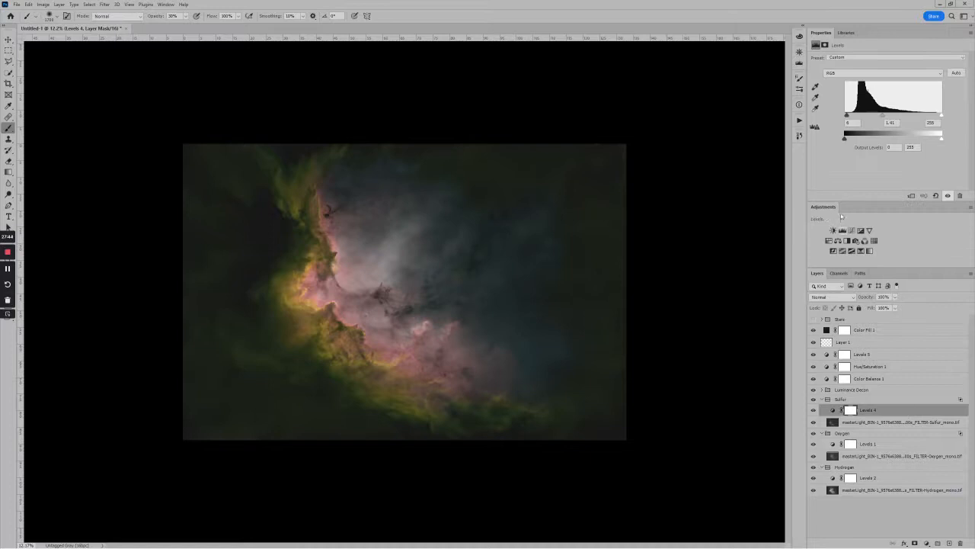
left_click(852, 230)
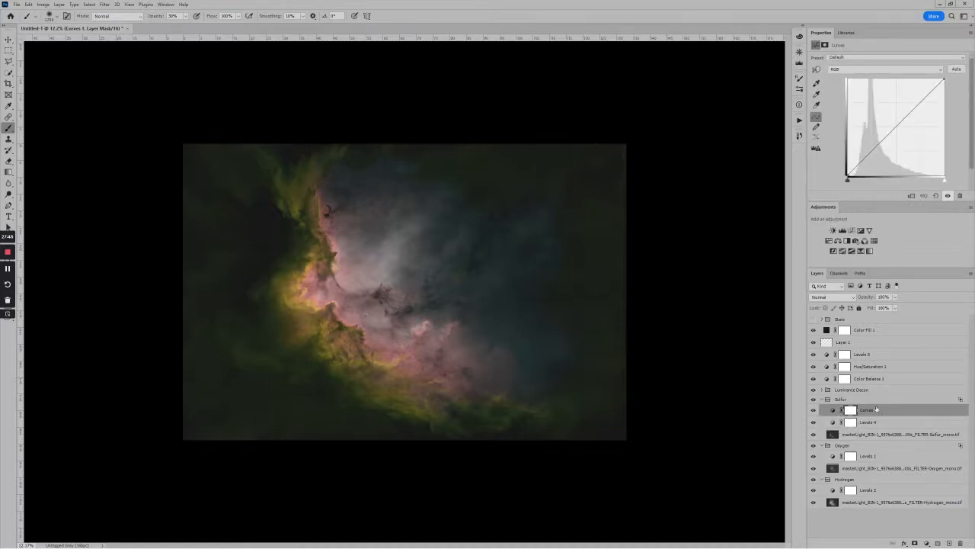
left_click(860, 69)
left_click(853, 90)
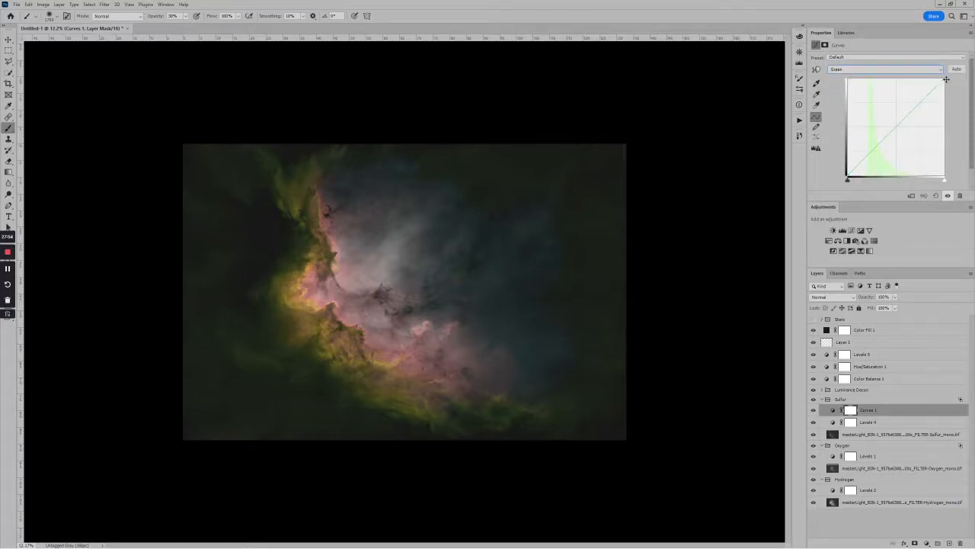
left_click_drag(946, 79, 954, 98)
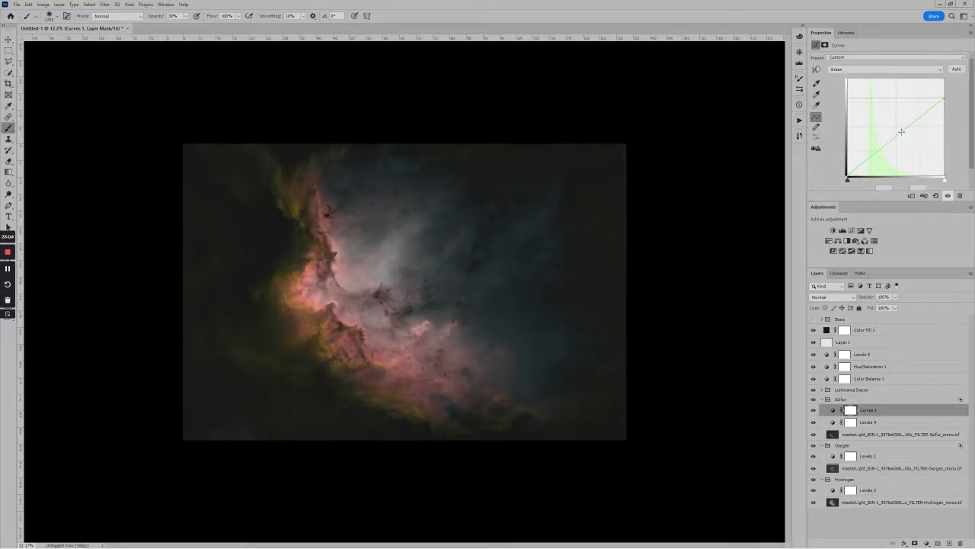
left_click_drag(902, 132, 898, 132)
left_click_drag(942, 98, 945, 90)
left_click_drag(896, 132, 897, 133)
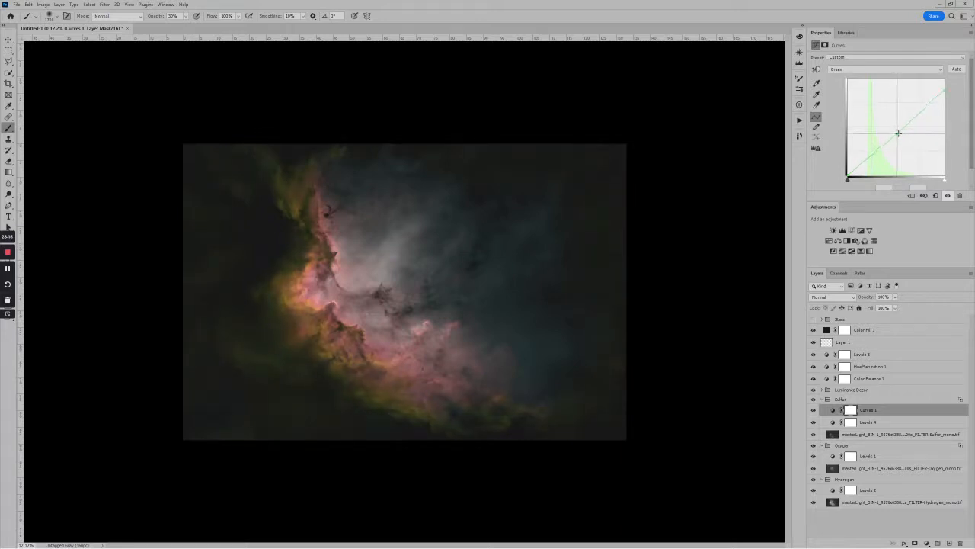
Lift the midpoint of the red curve slightly in the Sulfur group's Curves adjustment and check the image at different sizes.
left_click(873, 70)
left_click(855, 87)
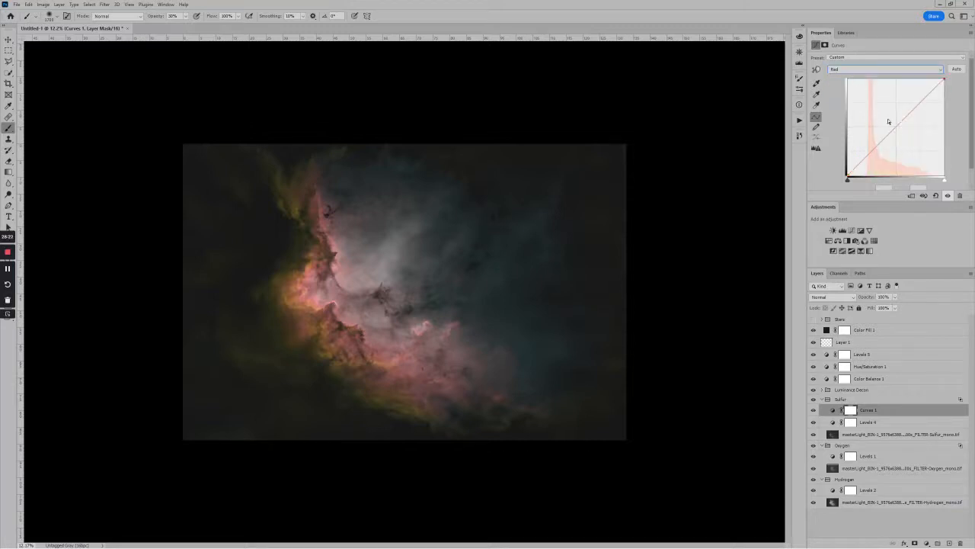
left_click_drag(896, 128, 896, 125)
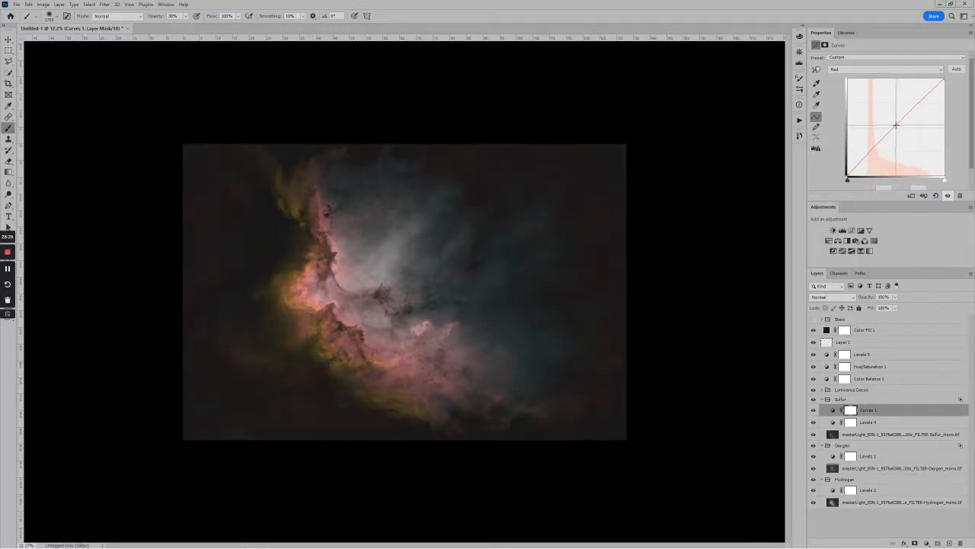
key("ctrl+minus")
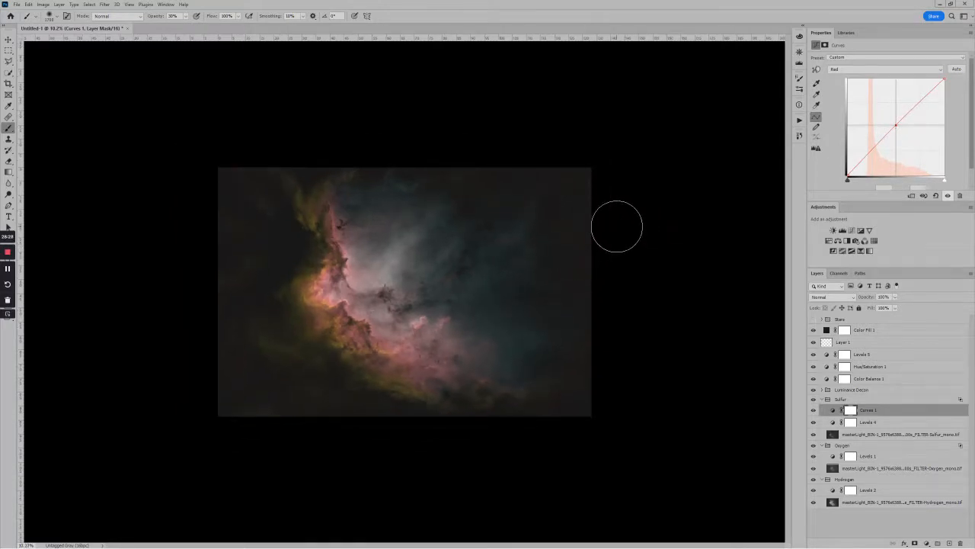
scroll(398, 292, "up", 4)
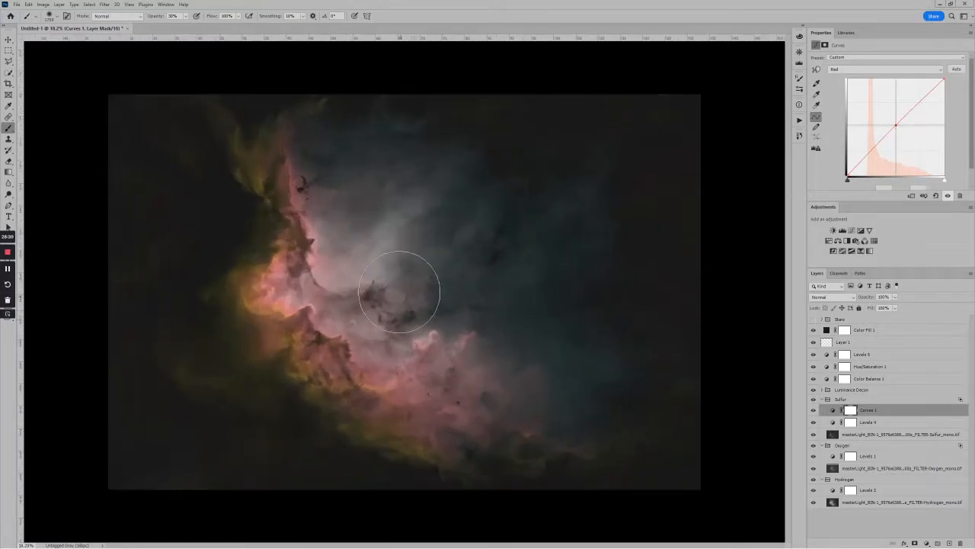
Lower the midpoint of the green curve slightly in the Sulfur group's Curves adjustment.
left_click(888, 69)
left_click(861, 89)
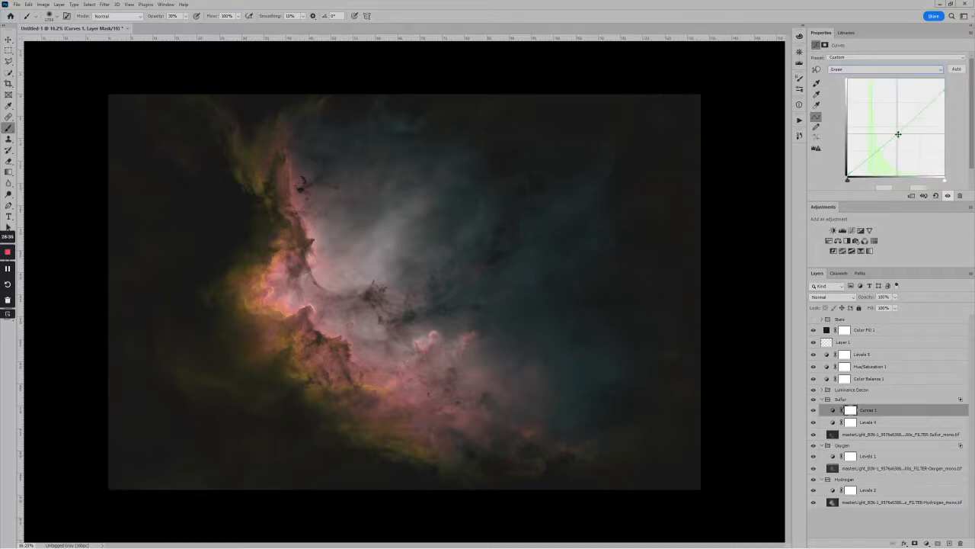
left_click_drag(898, 134, 901, 135)
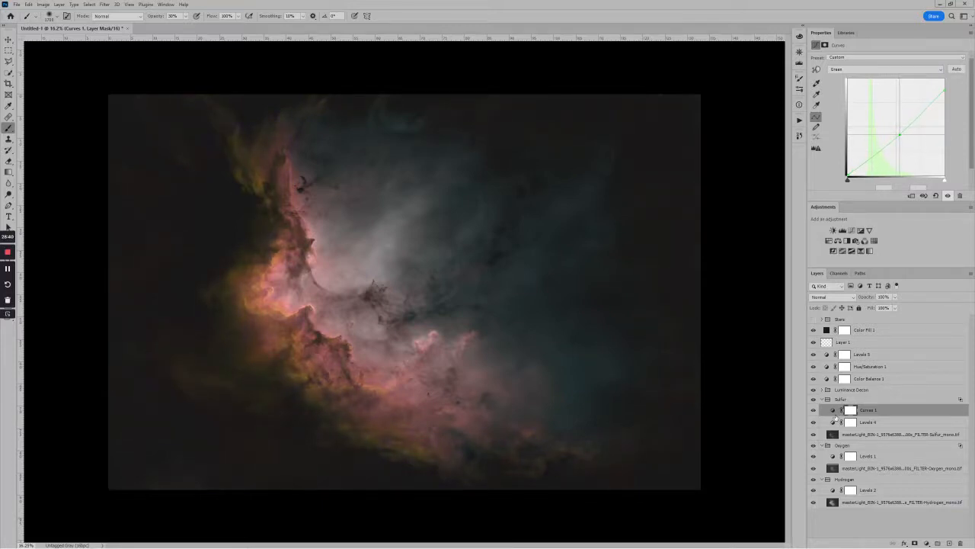
Raise the midtone of the Sulfur group's Levels adjustment to 1.44 and check the whole image.
left_click(835, 423)
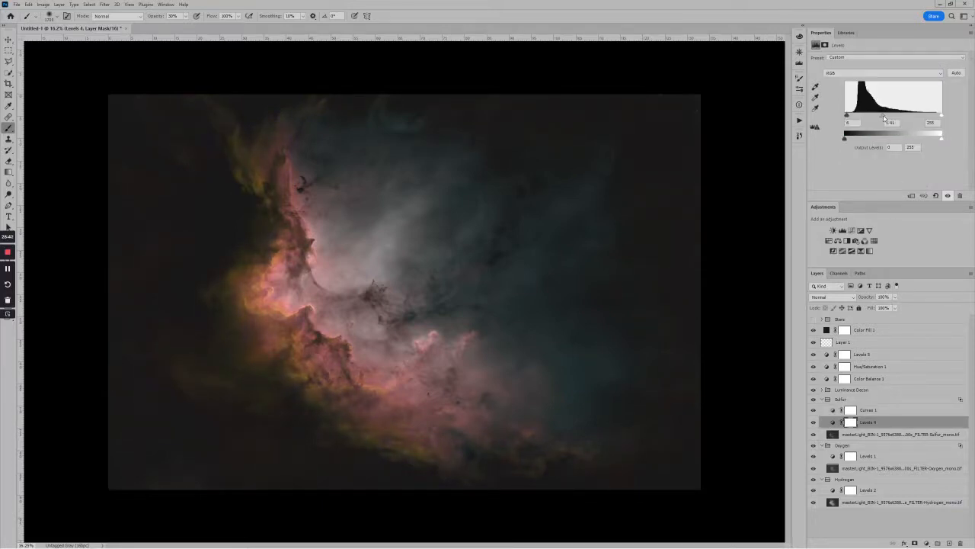
left_click_drag(881, 118, 884, 118)
scroll(589, 224, "down", 2)
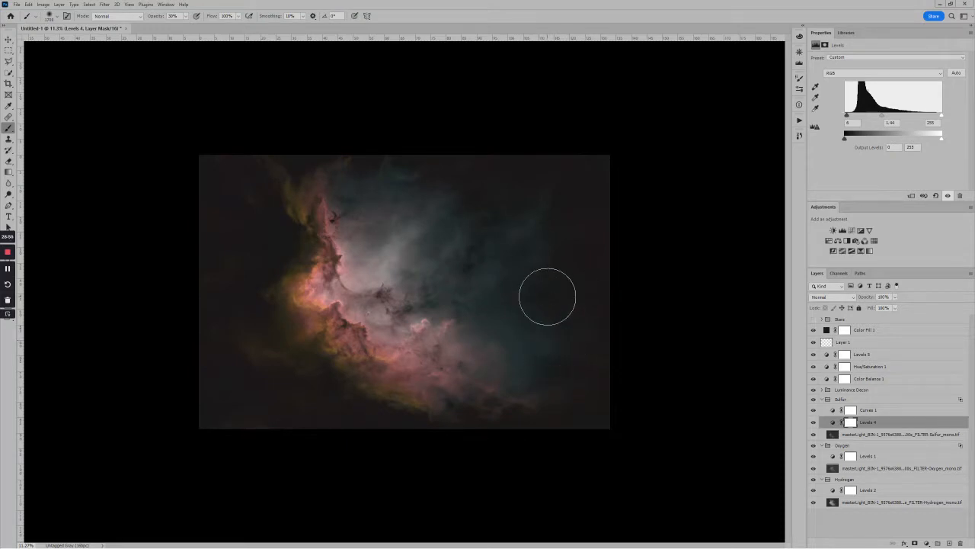
Make the Stars group visible and check the whole nebula with its stars.
left_click(813, 319)
key("ctrl+0")
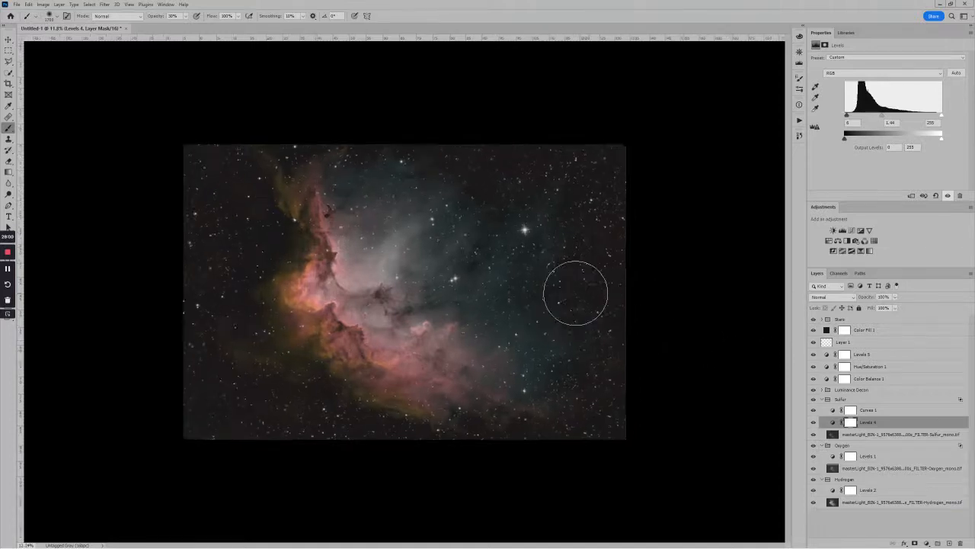
key("ctrl+0")
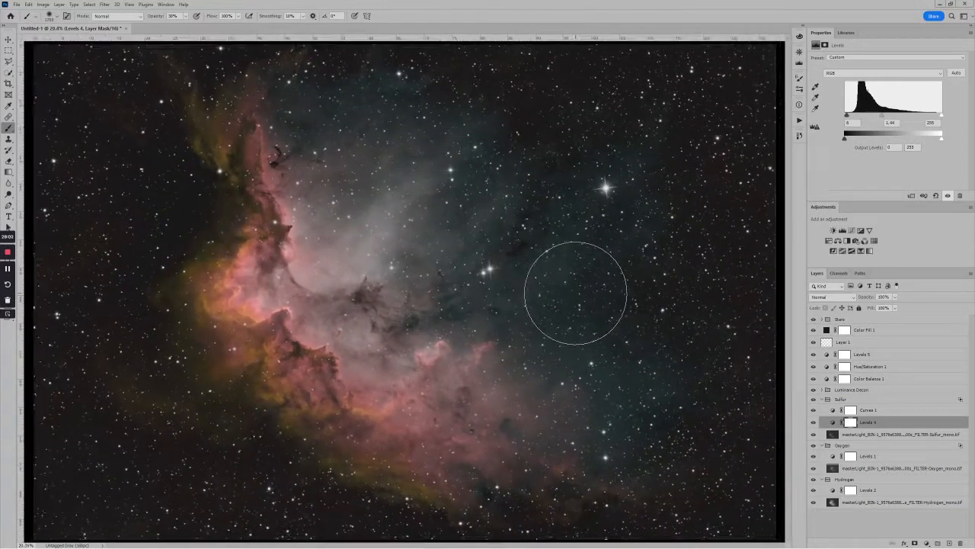
scroll(575, 293, "down", 2)
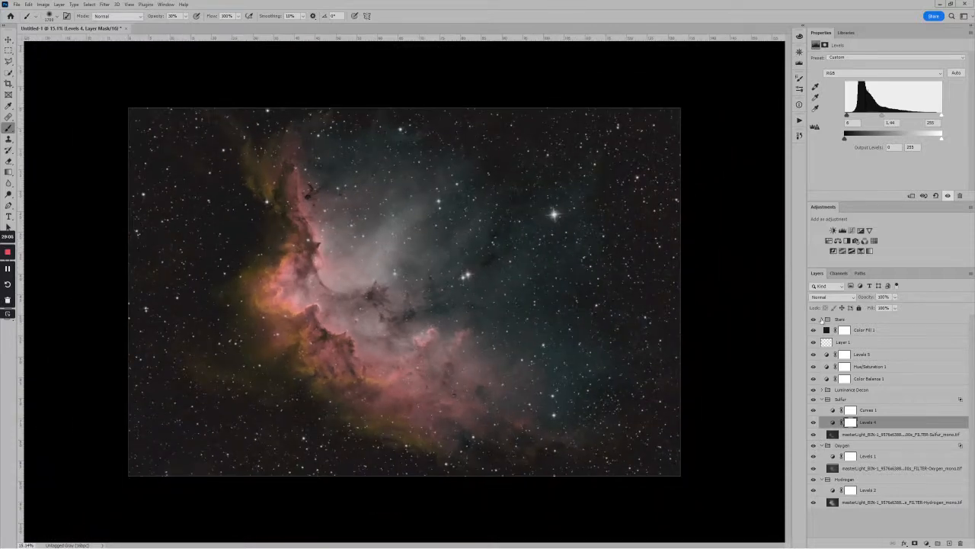
Add a Levels adjustment above the star layer in the Stars group, with black input 8 and midtone 0.80, and check the stars at different sizes.
left_click(823, 320)
left_click(889, 330)
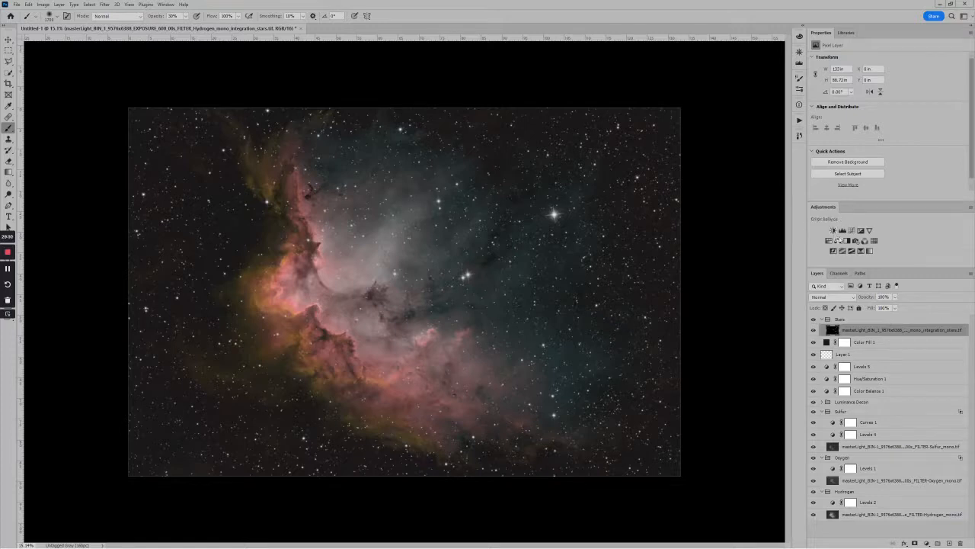
left_click(842, 230)
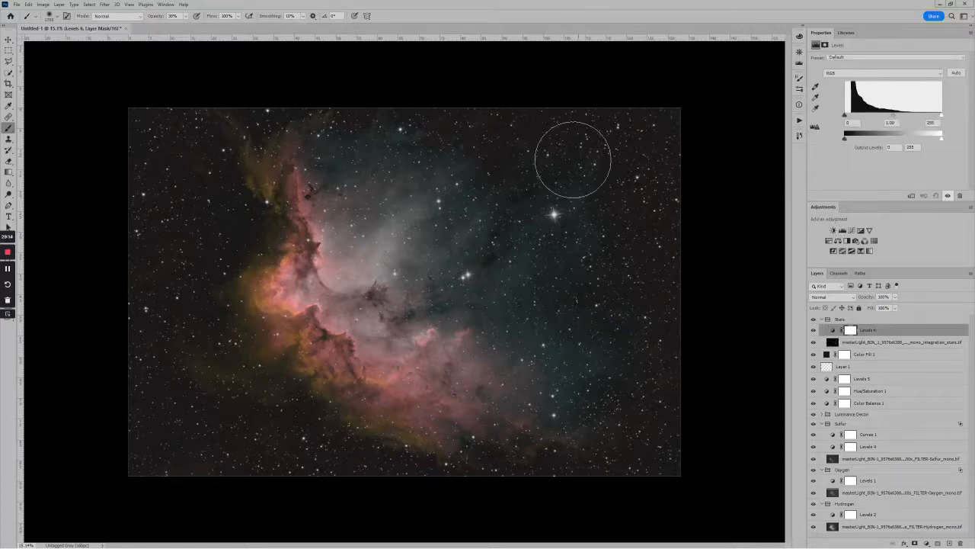
scroll(572, 168, "up", 3)
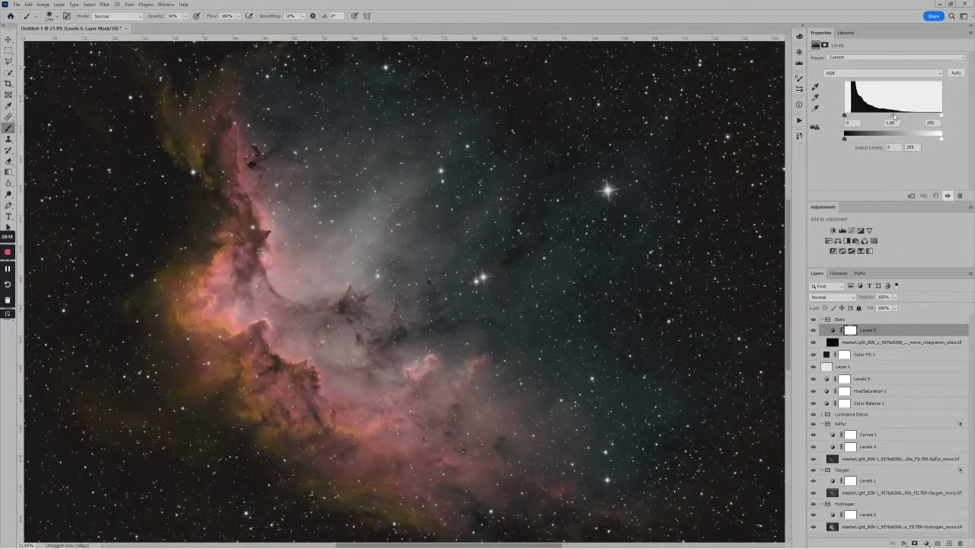
mouse_move(895, 115)
left_mouse_down()
mouse_move(848, 116)
mouse_move(903, 120)
left_mouse_up()
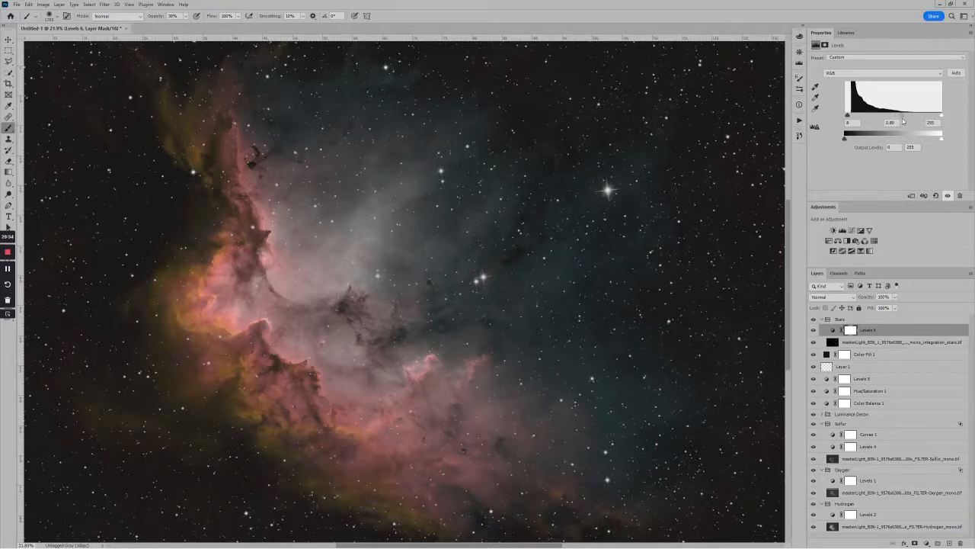
scroll(517, 195, "down", 4)
scroll(438, 313, "up", 1)
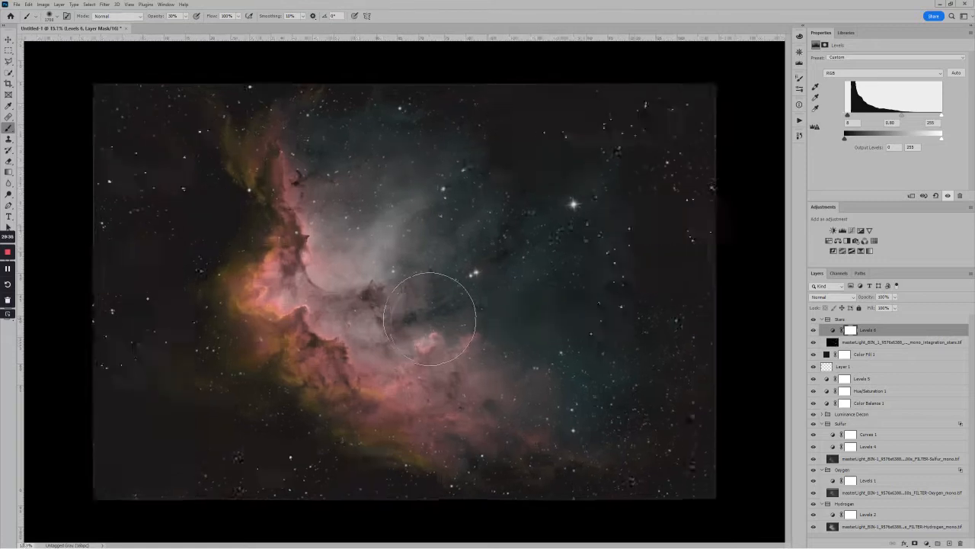
scroll(431, 318, "up", 6)
scroll(507, 272, "down", 3)
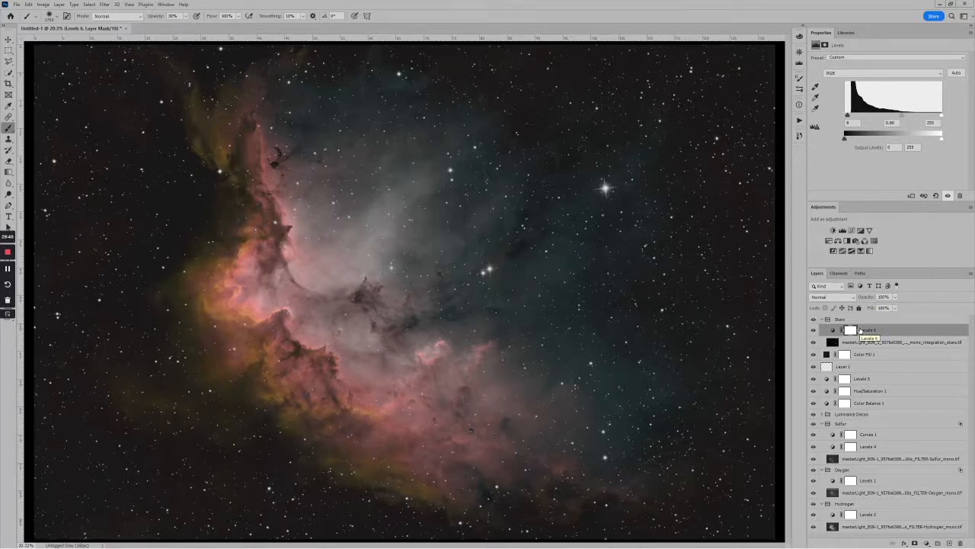
scroll(629, 349, "down", 2)
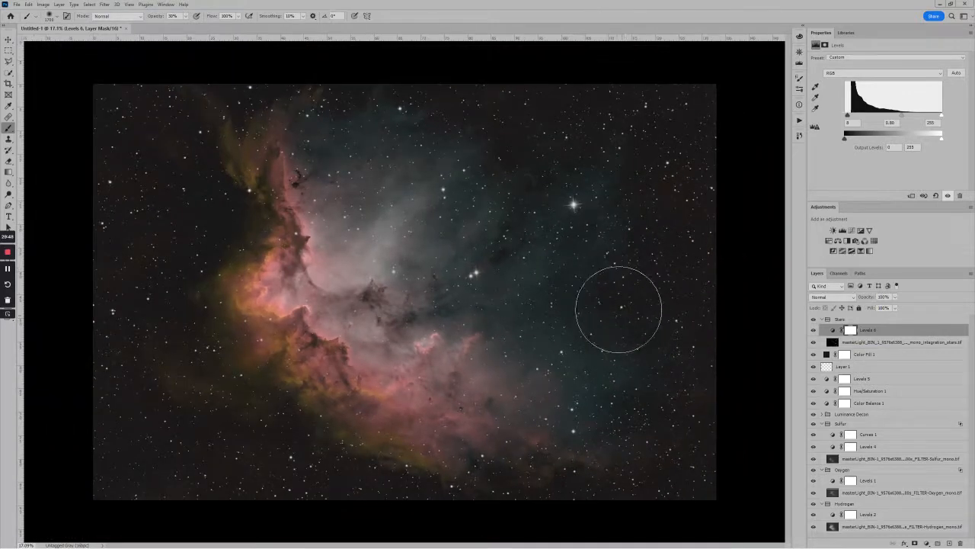
scroll(617, 288, "up", 2)
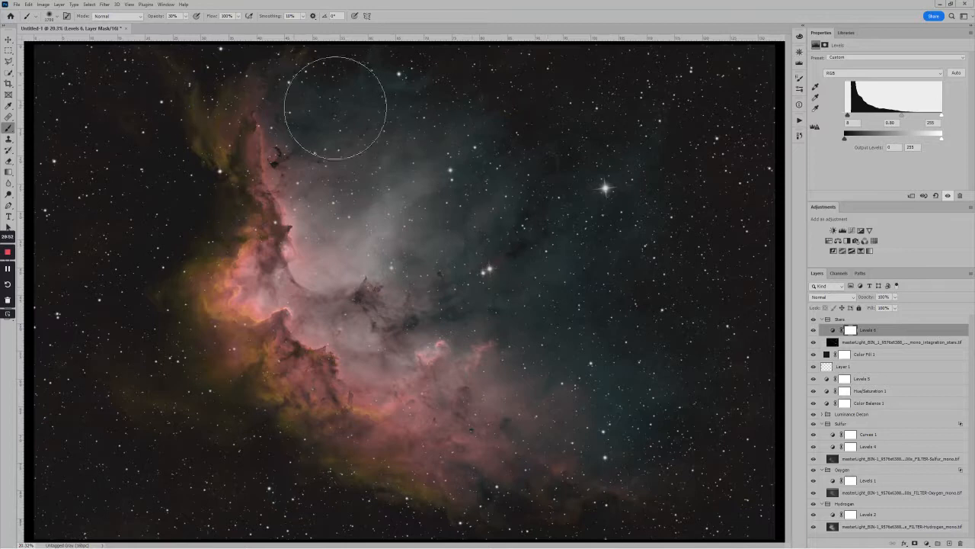
Save the document in the 2022 Photos folder in Large Document Format (PSB) as "Wizard HSO 9 Ha OIII SII plus Decon".
left_click(15, 4)
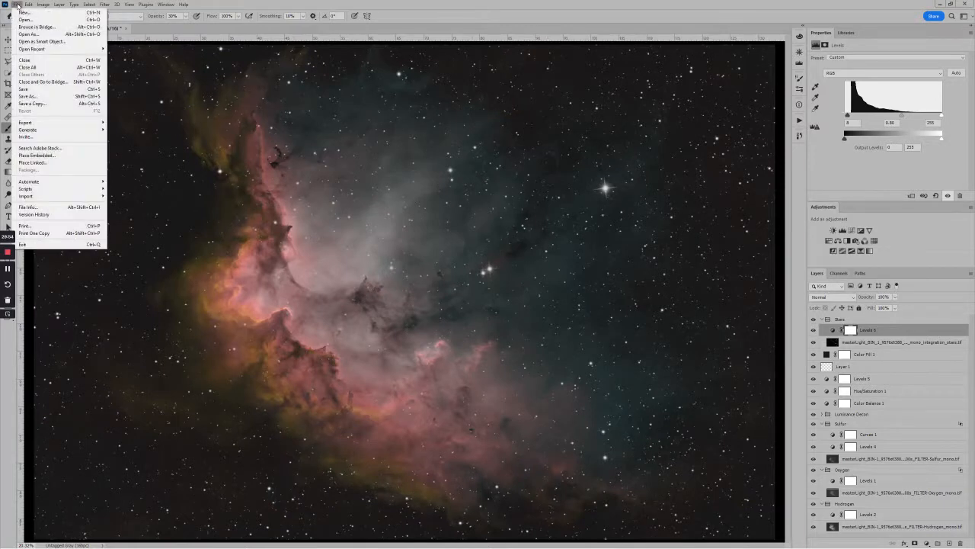
left_click(46, 97)
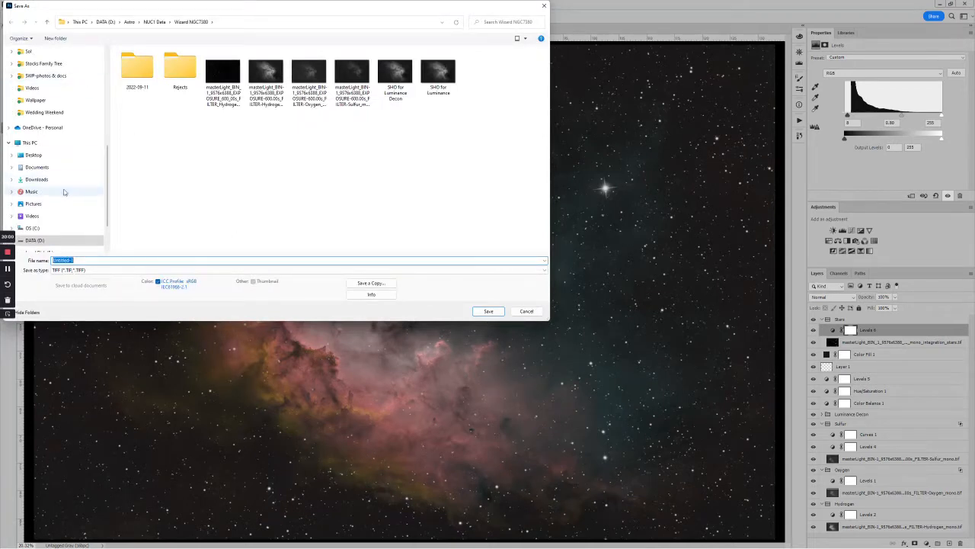
scroll(62, 167, "up", 5)
scroll(61, 163, "up", 2)
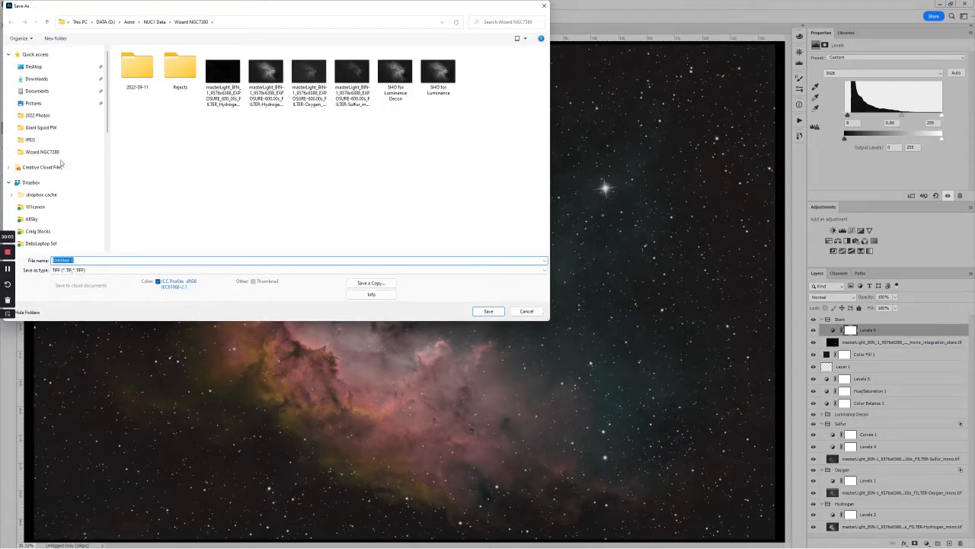
left_click(38, 115)
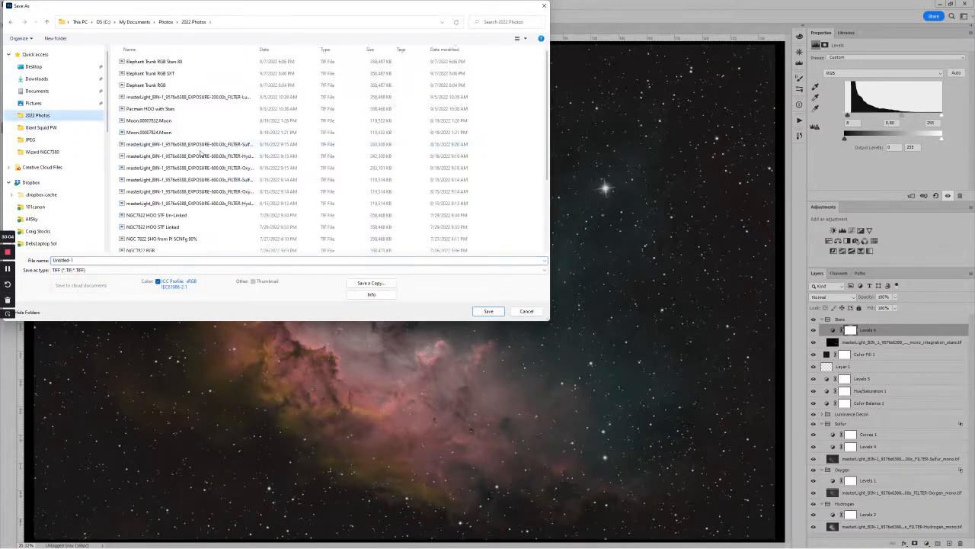
left_click(102, 271)
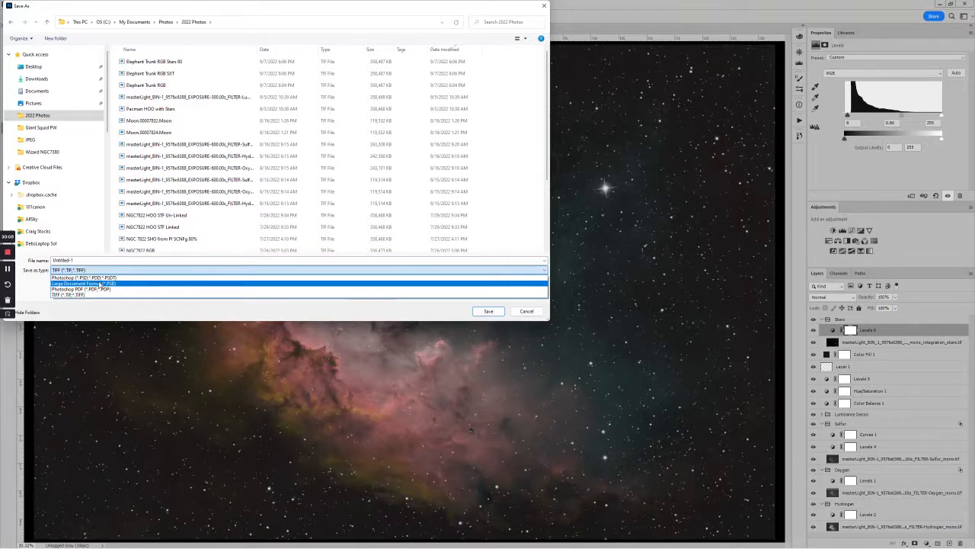
left_click(102, 284)
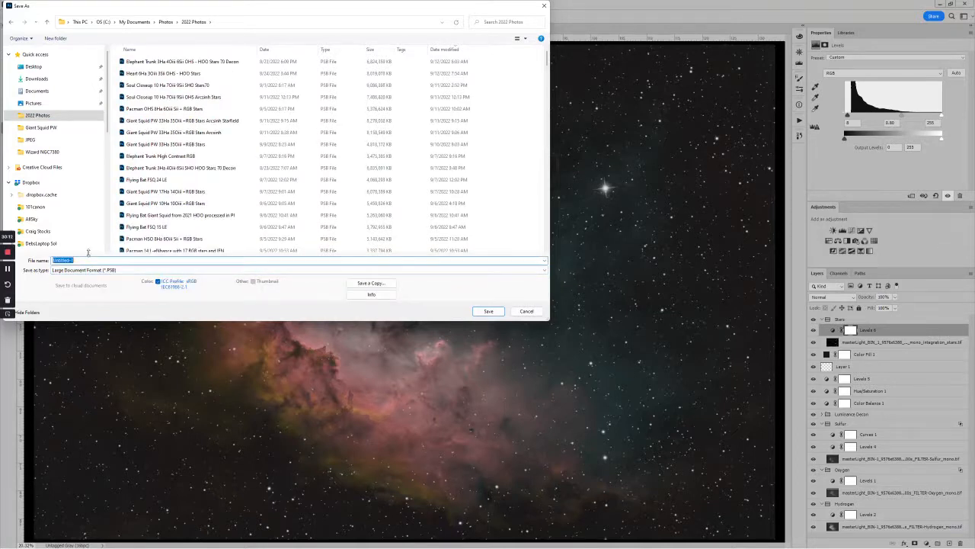
type("W")
left_click(489, 311)
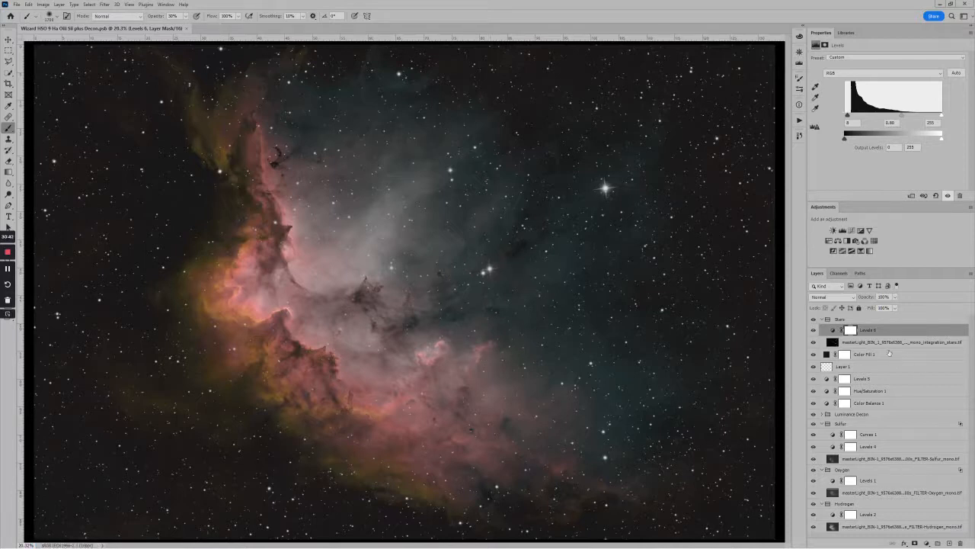
Hide the Stars group, Color Fill 1, Layer 1, Levels 5, Hue/Saturation 1, Color Balance 1 and the Luminance Decon group, collapsing Stars.
key("ctrl+minus")
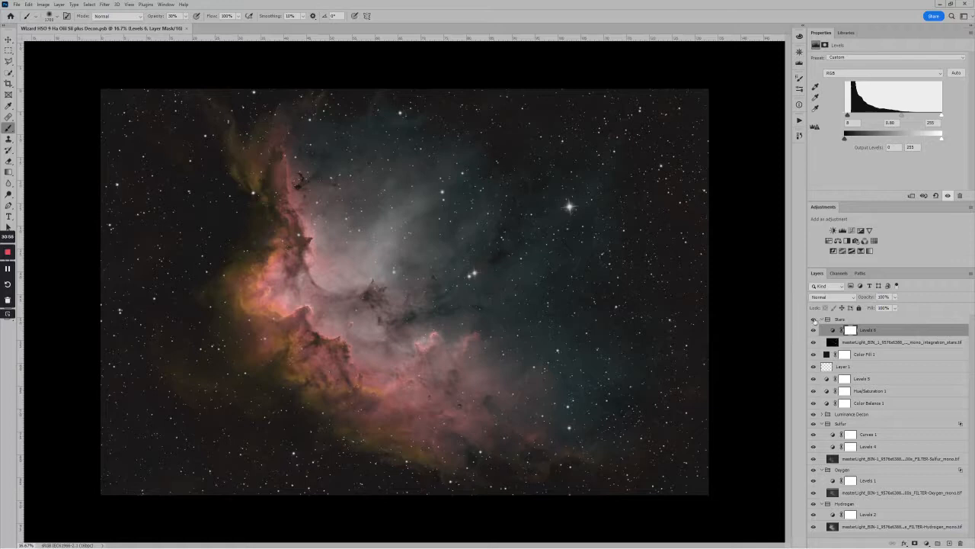
left_click(813, 319)
left_click(821, 319)
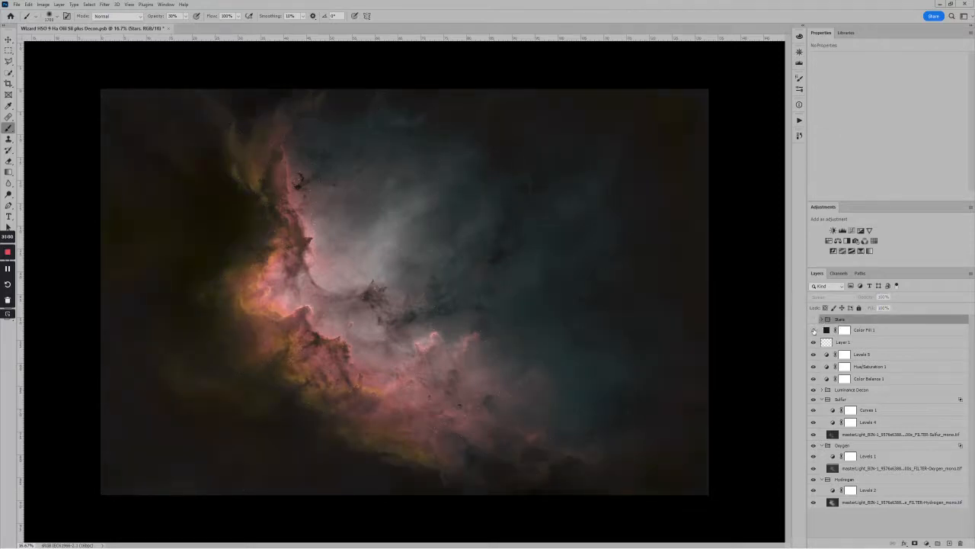
left_click(814, 330)
left_click_drag(813, 343, 815, 381)
left_click(813, 390)
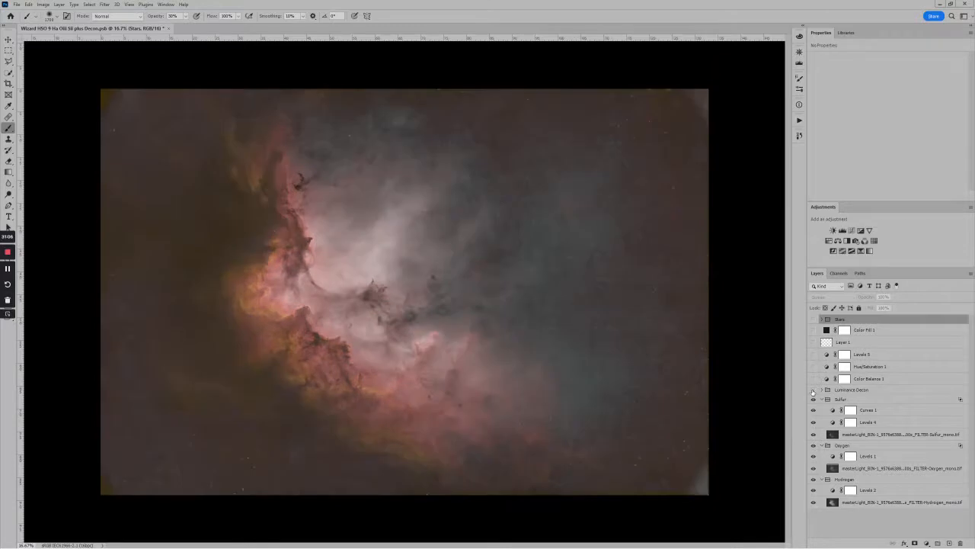
Restrict the Sulfur group to the red channel by turning off green, and set its blend mode to Pass Through.
left_click(887, 401)
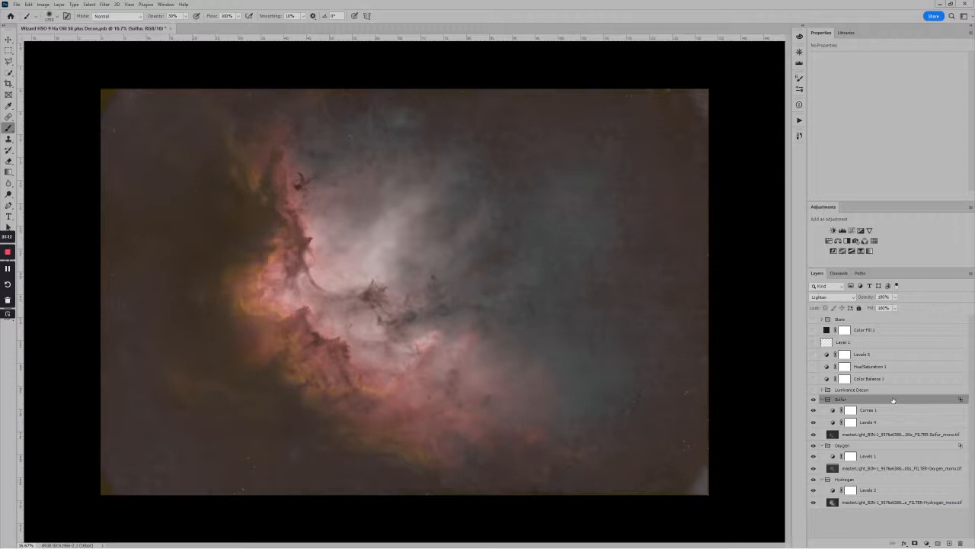
double_click(893, 401)
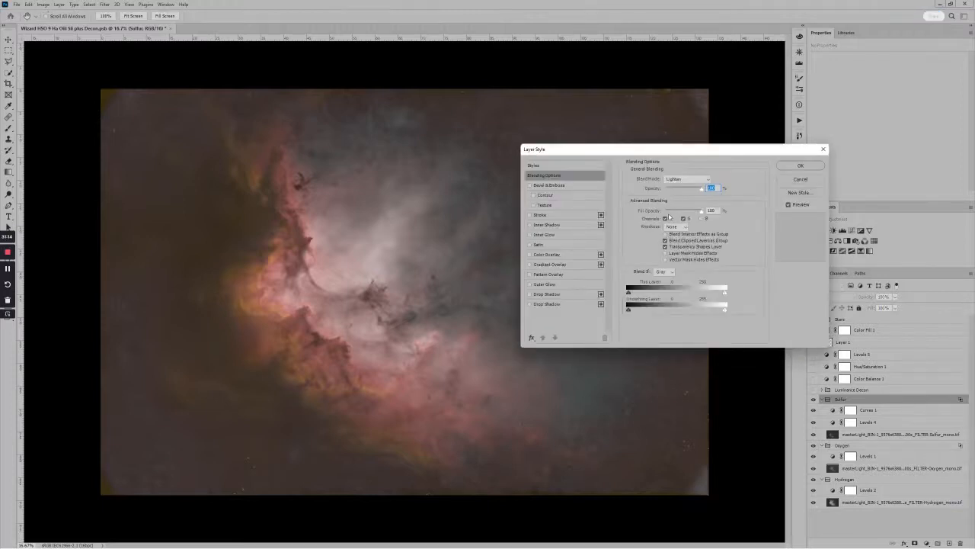
left_click(684, 219)
left_click(705, 180)
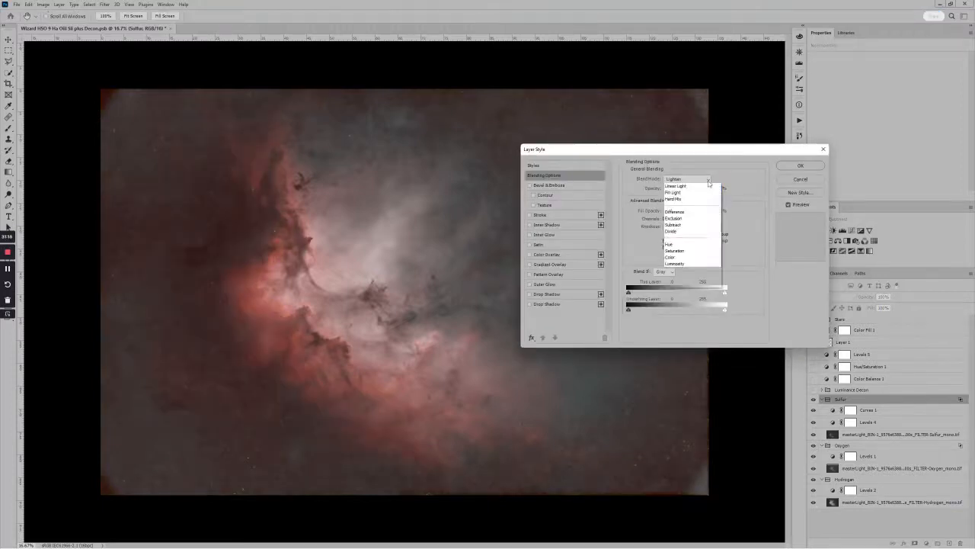
left_click(689, 200)
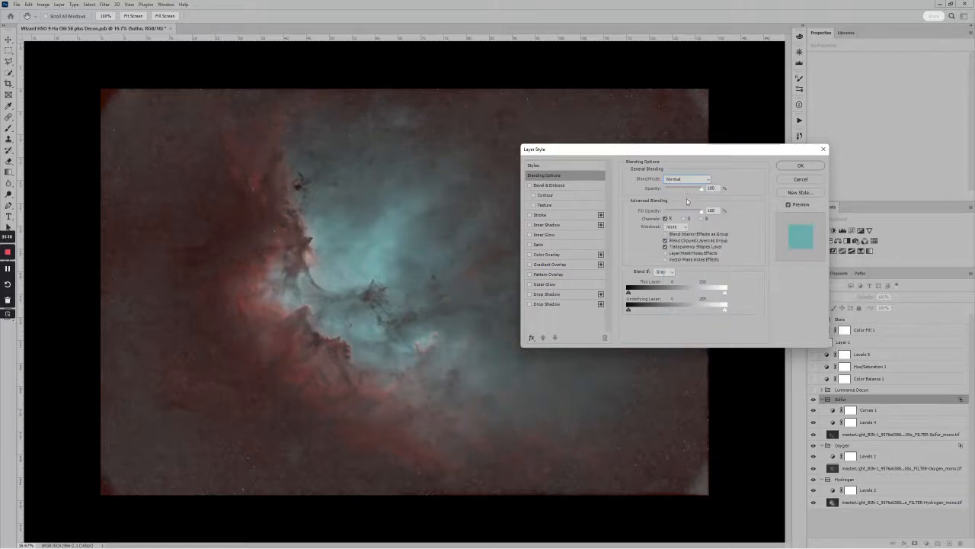
left_click(707, 180)
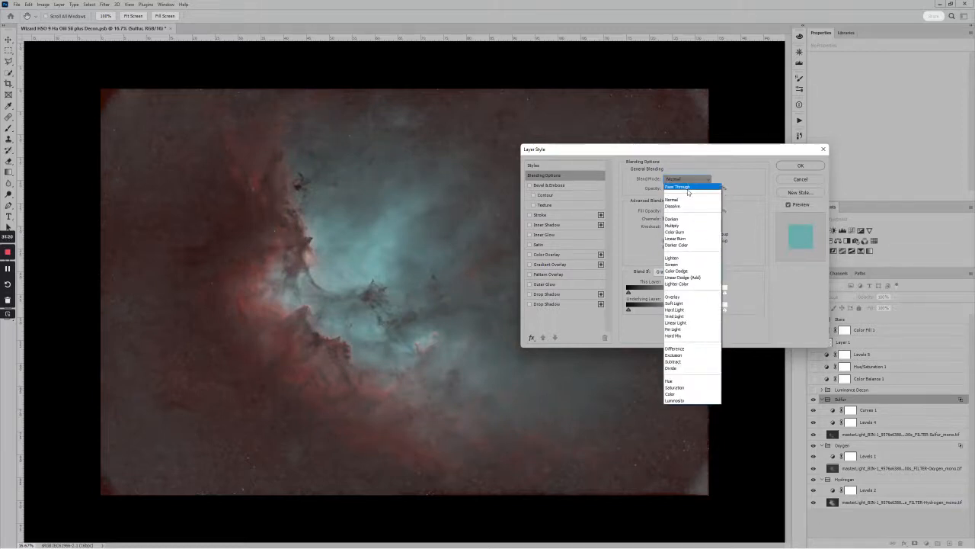
left_click(689, 191)
left_click(795, 167)
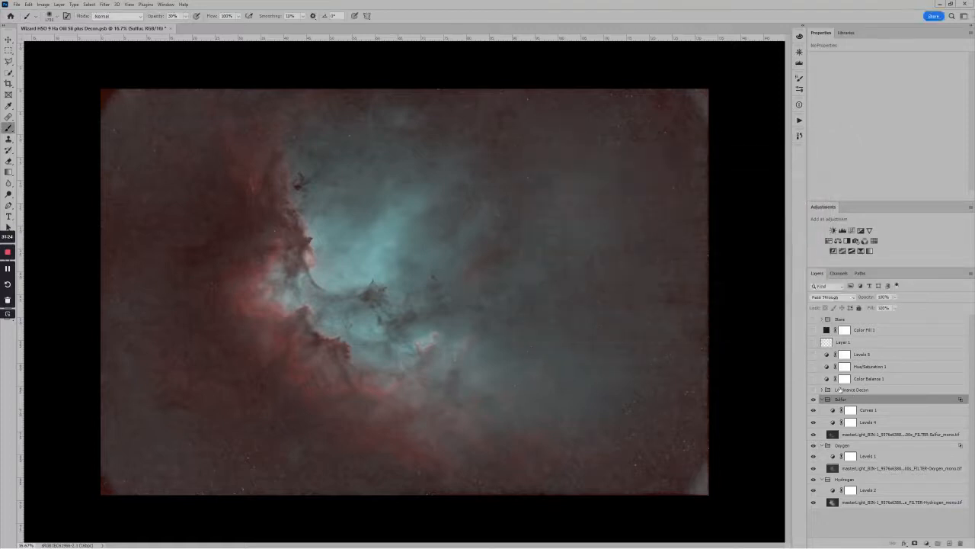
Turn off the green channel in the Oxygen group's blending options, leaving only blue enabled.
left_click(919, 446)
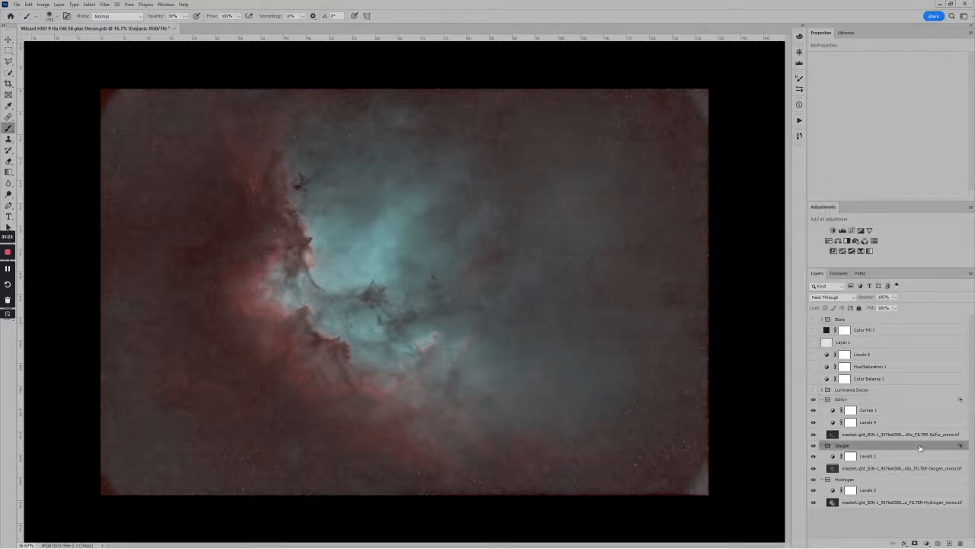
double_click(920, 447)
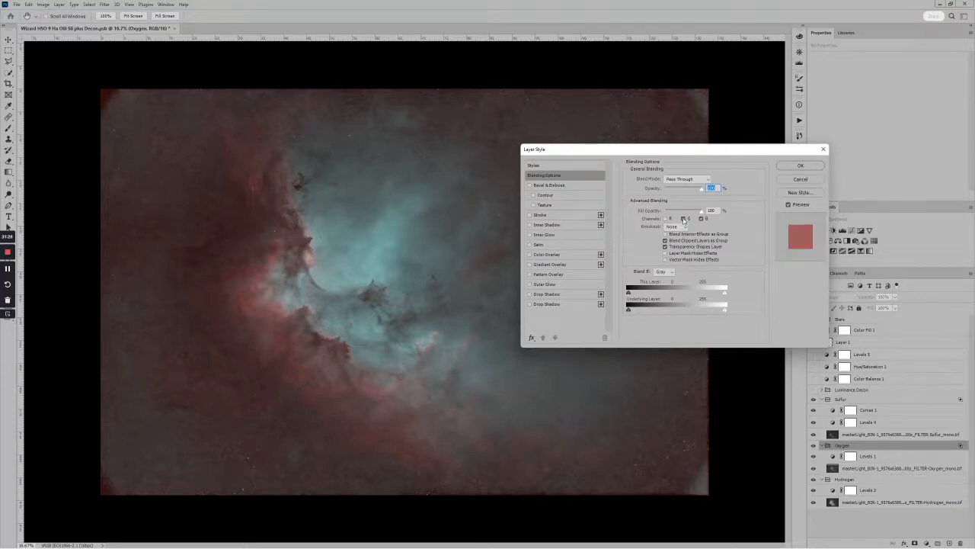
left_click(684, 219)
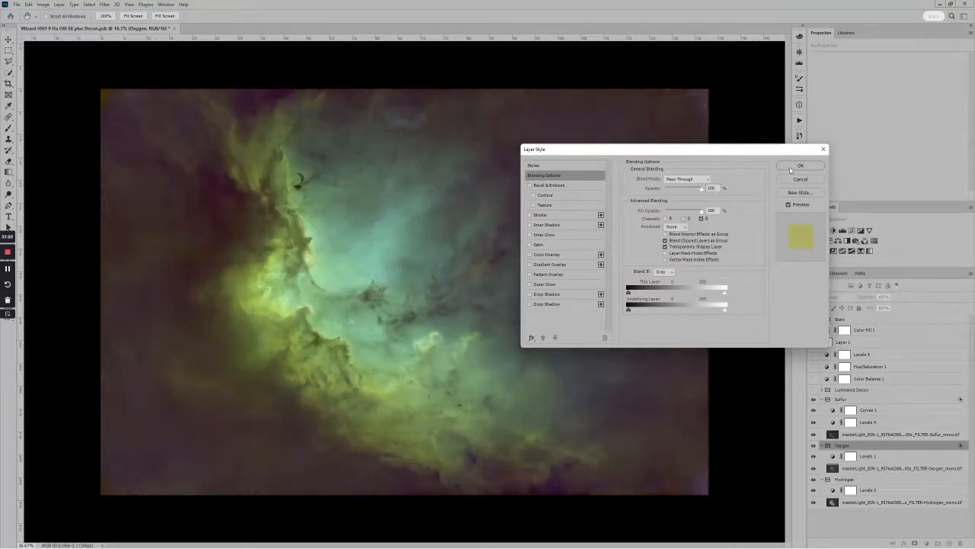
left_click(791, 168)
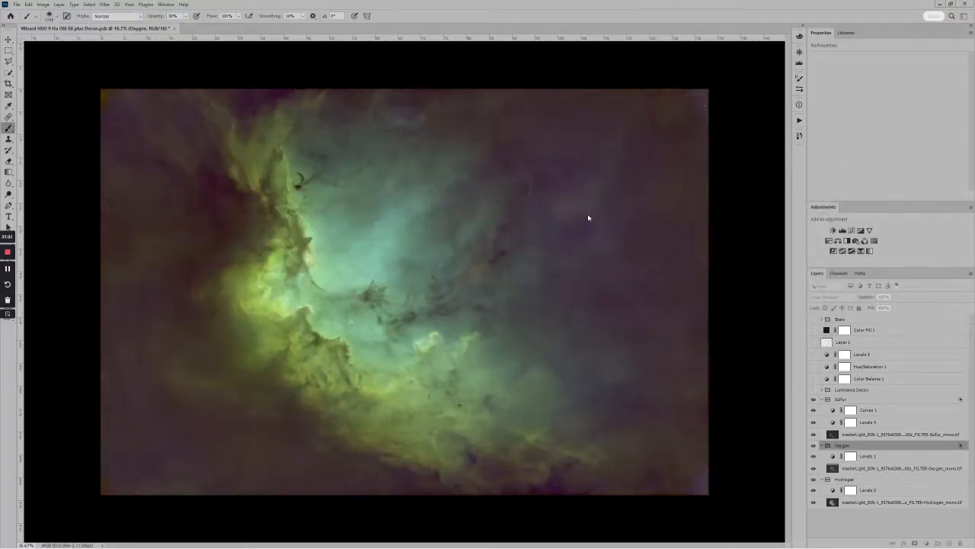
Adjust the midtones of Levels 1 in the Oxygen group and set the Hydrogen group's Levels 2 midtone to 1.20.
scroll(589, 218, "down", 1)
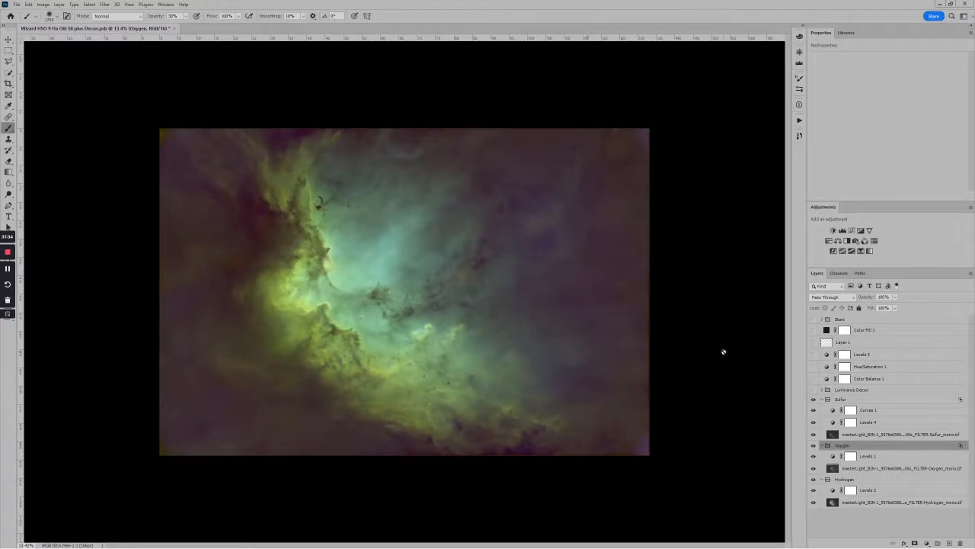
left_click(834, 457)
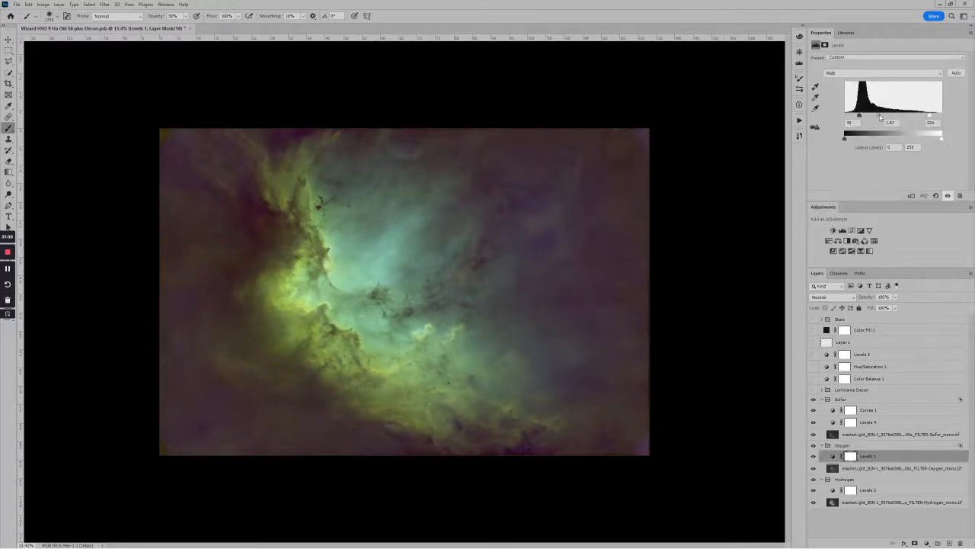
left_click_drag(881, 116, 879, 117)
left_click(833, 491)
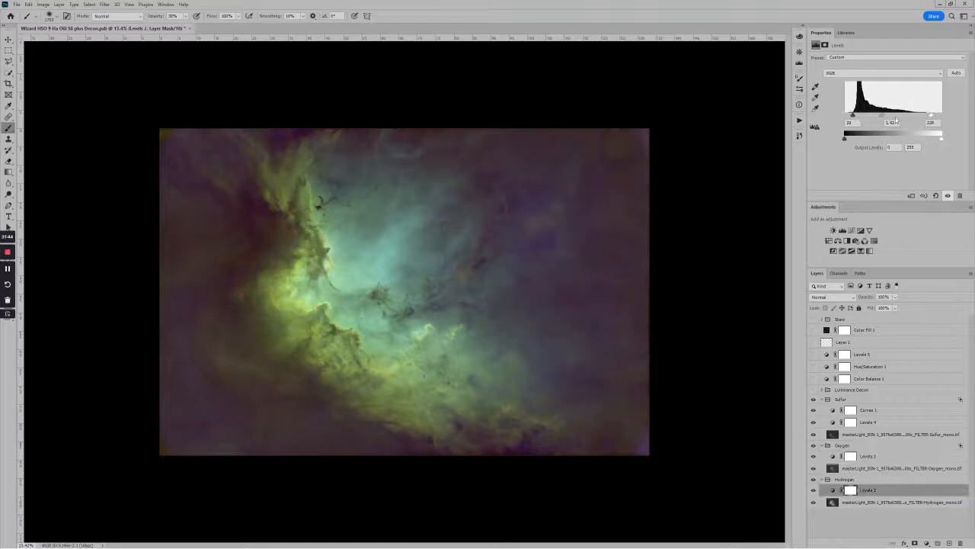
left_click_drag(884, 117, 888, 116)
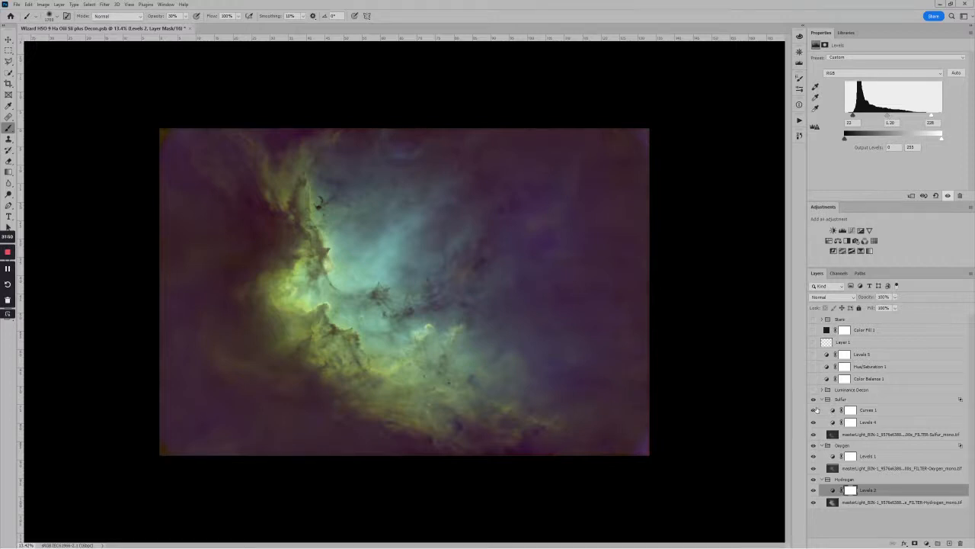
Hide the Sulfur group's Curves 1 and set its Levels 4 input levels to about 29, 2.04 and 222.
left_click(832, 423)
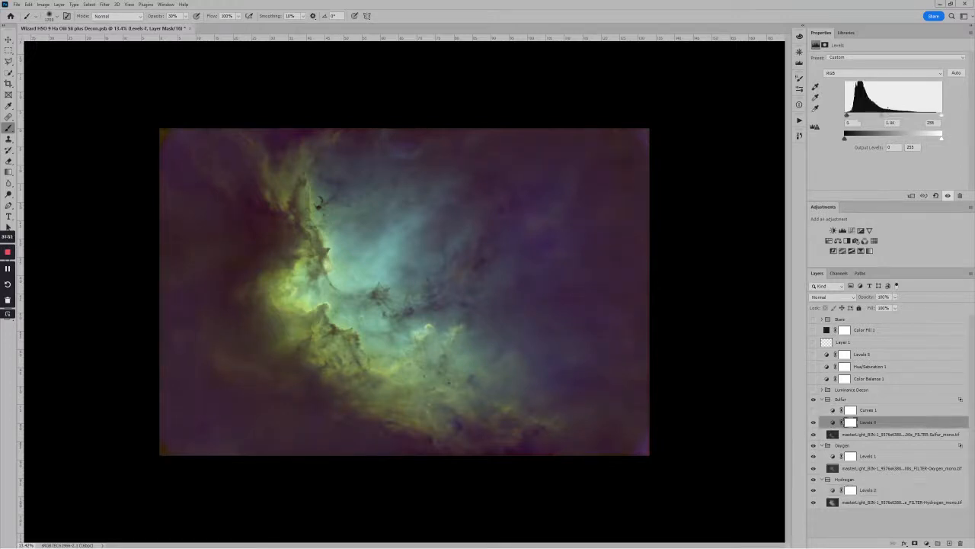
left_click_drag(885, 117, 872, 117)
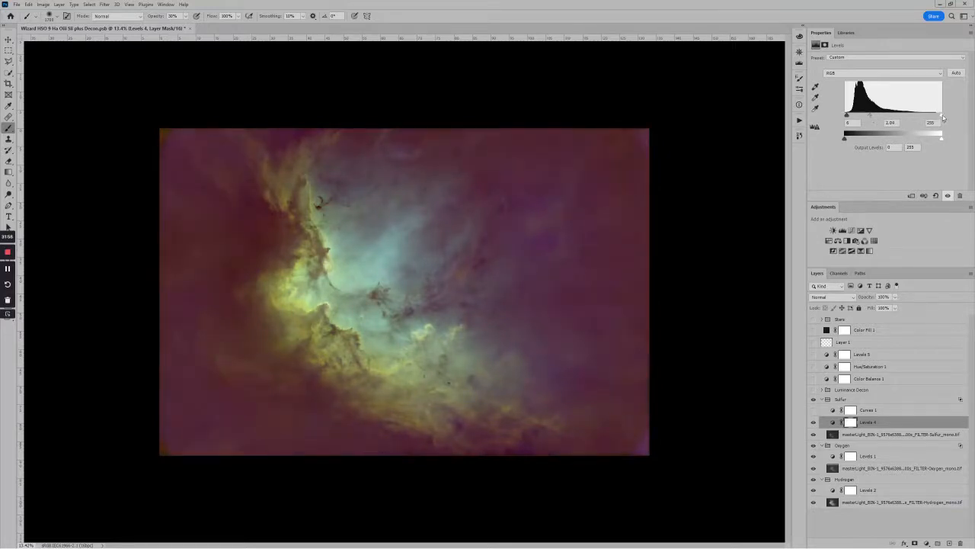
left_click_drag(943, 116, 930, 116)
left_click_drag(849, 116, 858, 116)
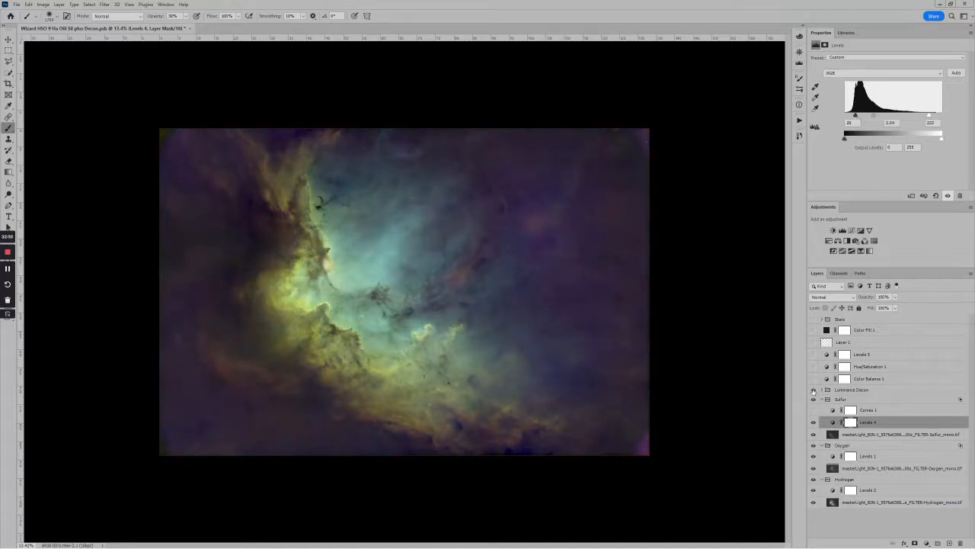
Show and expand the Luminance Decon group, then set its Levels 3 input levels to 16, 1.05 and 241.
left_click(813, 390)
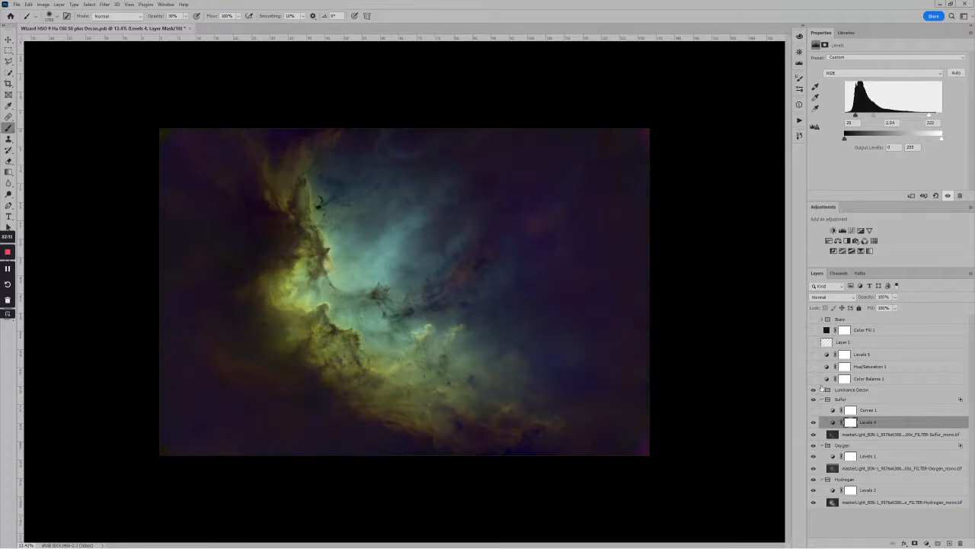
left_click(828, 390)
left_click(834, 401)
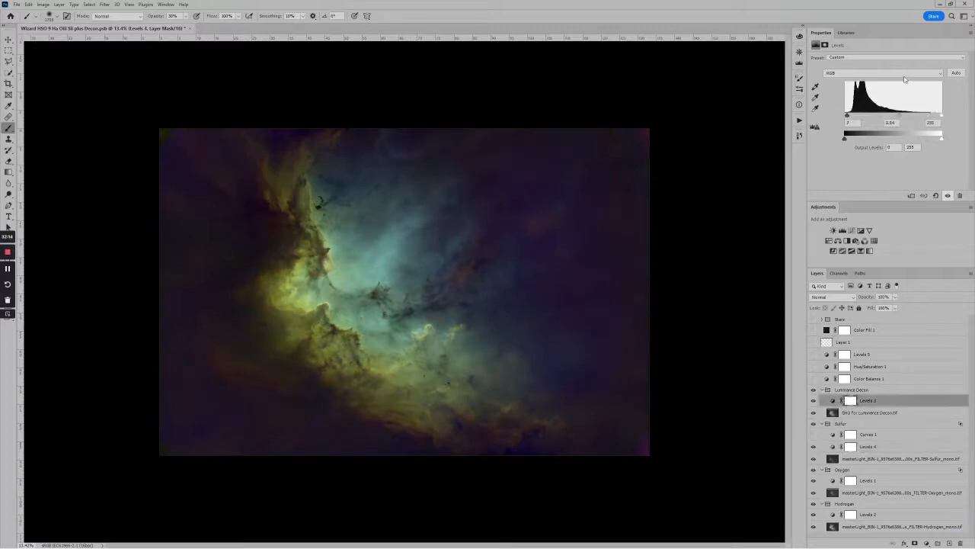
left_click_drag(902, 120, 850, 117)
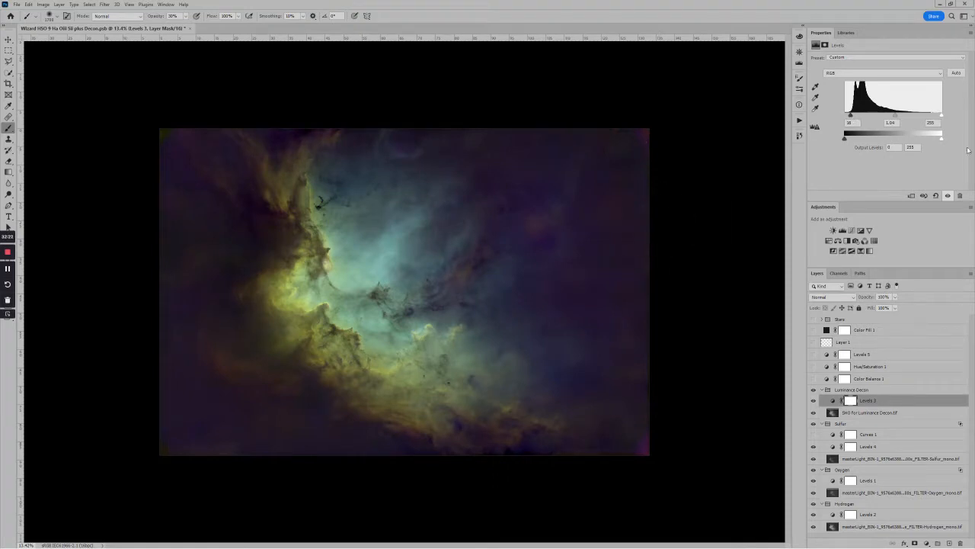
left_click_drag(939, 113, 935, 114)
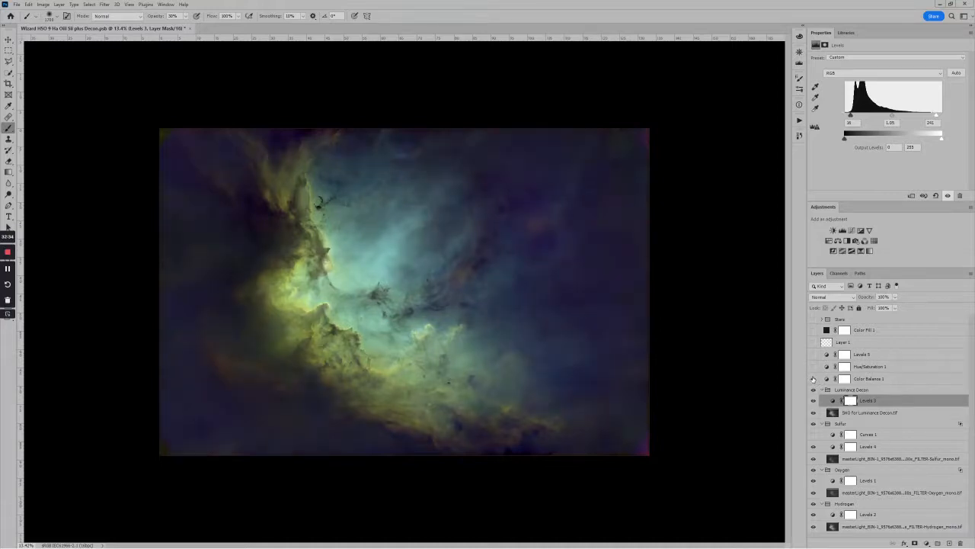
Show and reset Color Balance 1, set its midtones to -11, -13 and +6, and change its blend mode to Color.
left_click(813, 379)
left_click(828, 379)
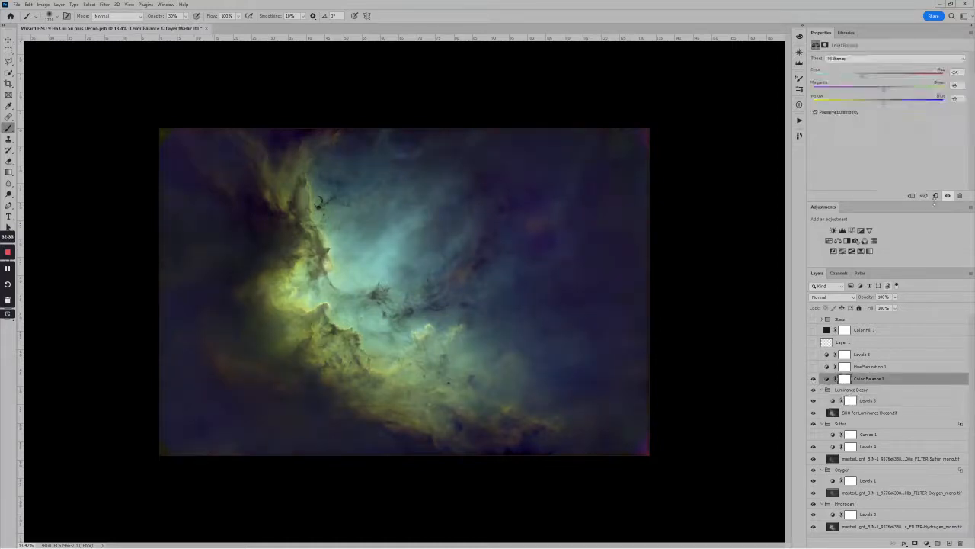
left_click(936, 196)
mouse_move(882, 77)
left_mouse_down()
mouse_move(865, 76)
mouse_move(883, 89)
mouse_move(871, 89)
left_mouse_up()
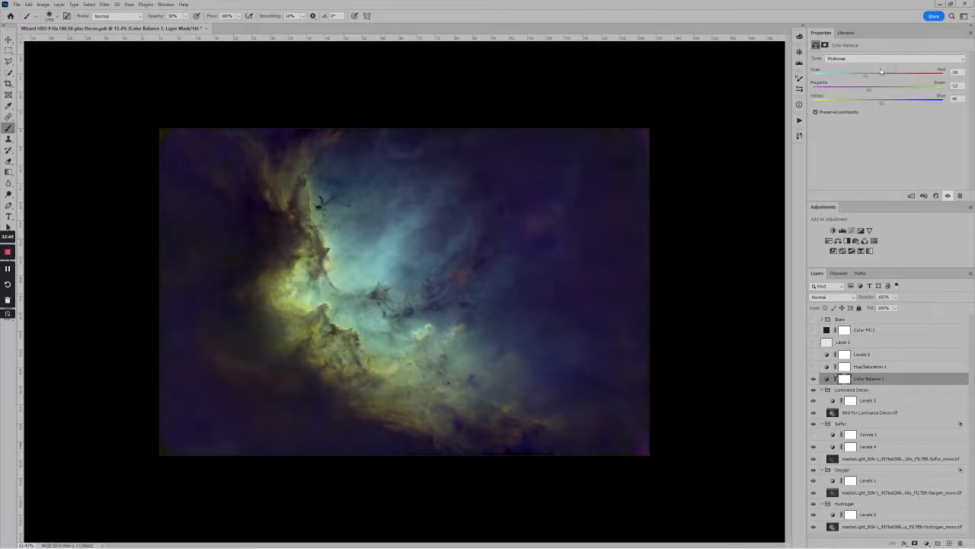
mouse_move(874, 77)
left_mouse_down()
mouse_move(861, 77)
mouse_move(871, 77)
left_mouse_up()
left_click(830, 298)
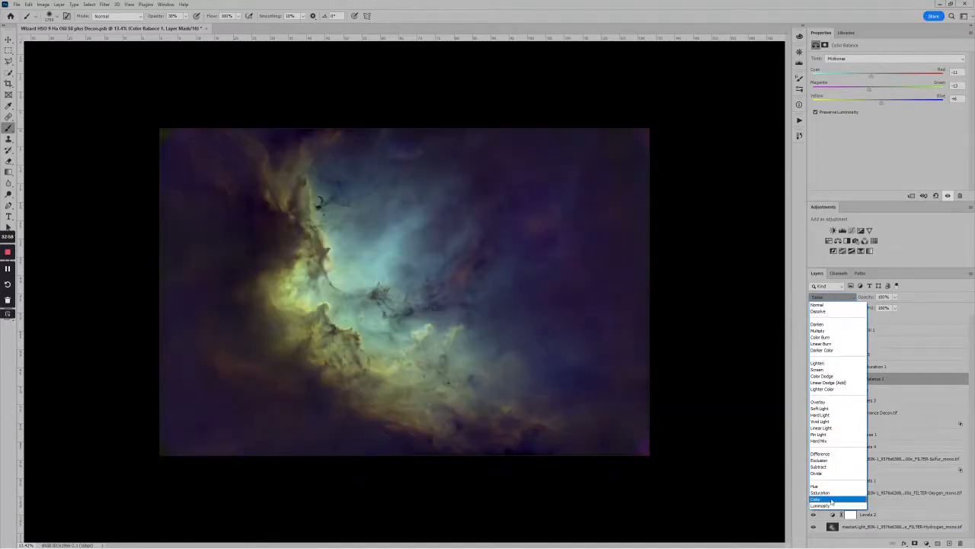
left_click(831, 500)
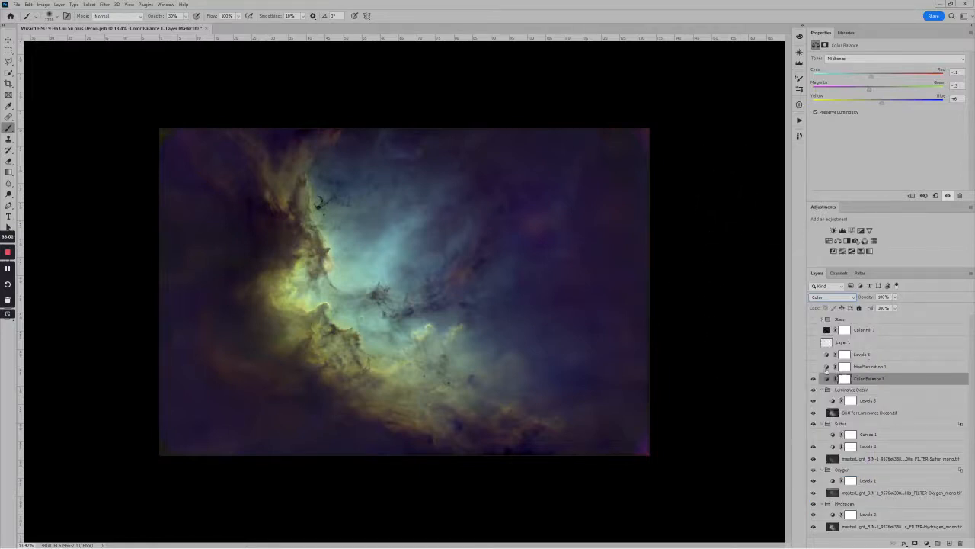
Show and reset Hue/Saturation 1, then shift the hue of the Yellows to about -30.
left_click(813, 366)
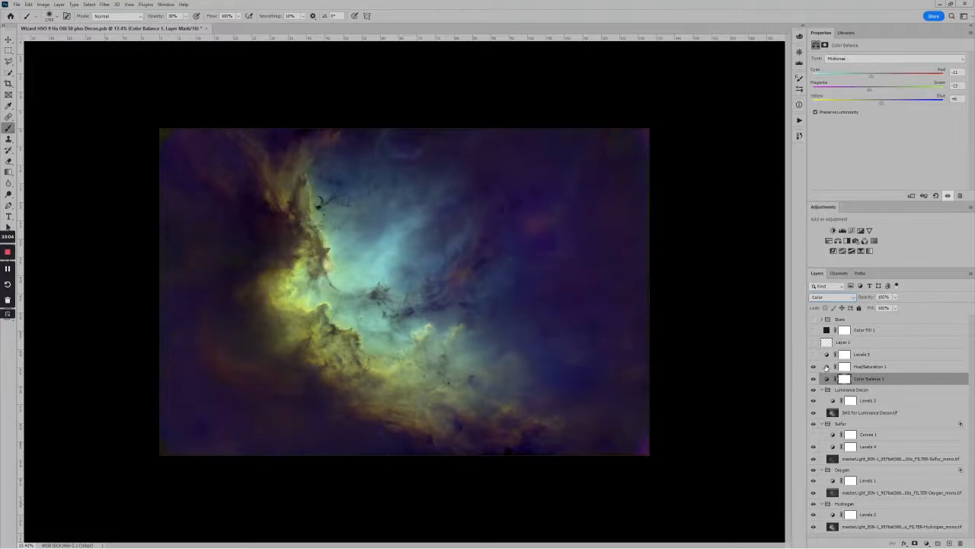
left_click(869, 367)
left_click(935, 196)
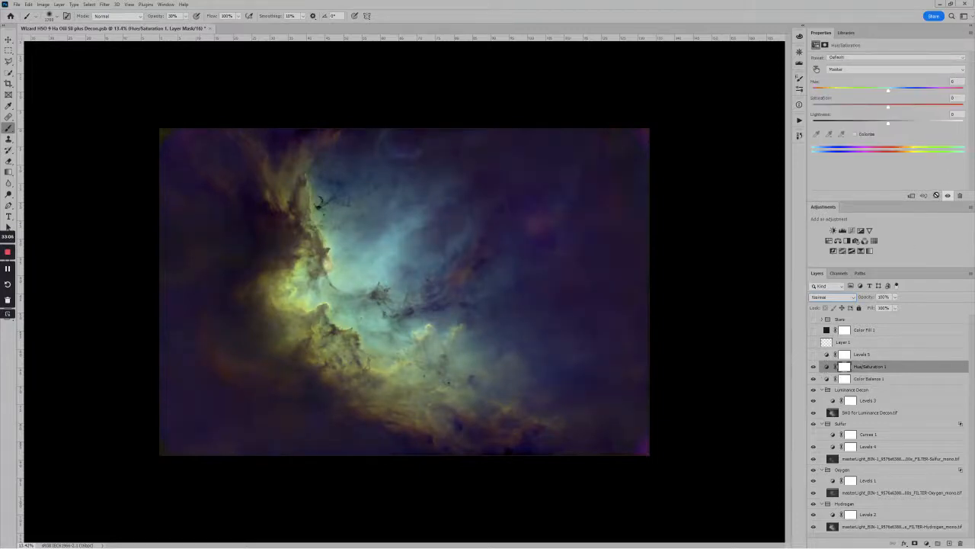
left_click(890, 69)
left_click(861, 90)
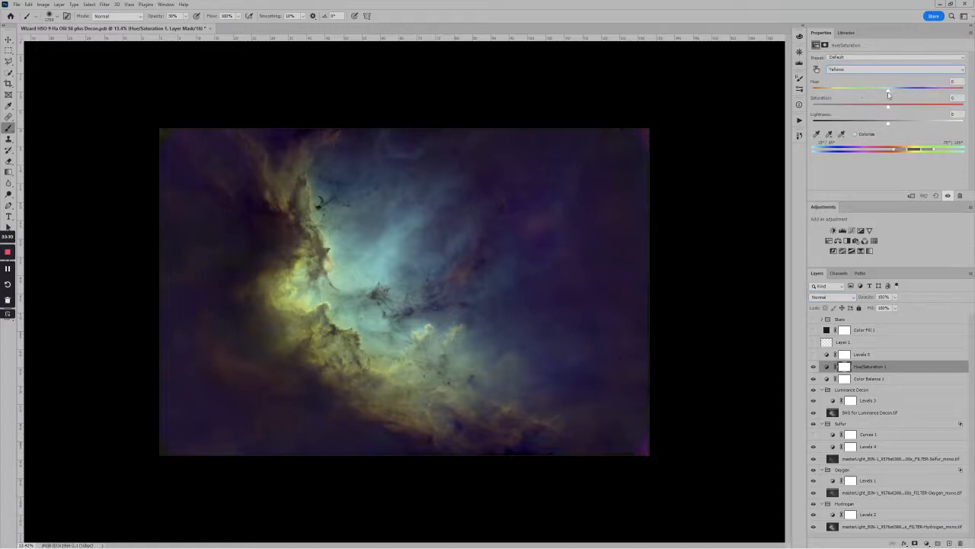
left_click_drag(889, 93, 867, 99)
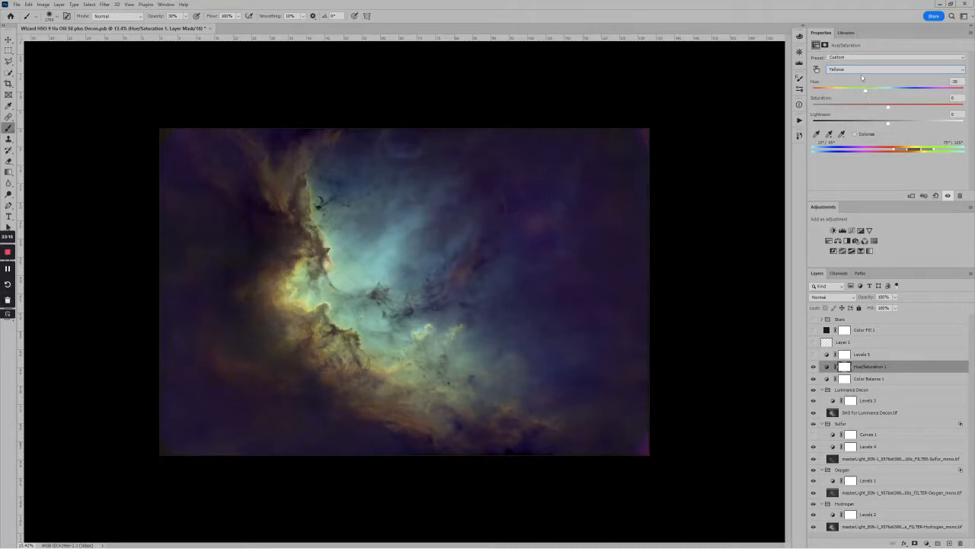
Shift the hue of the Cyans in Hue/Saturation 1 to about +6.
left_click(862, 71)
left_click(861, 98)
left_click_drag(889, 92, 893, 90)
left_click(867, 71)
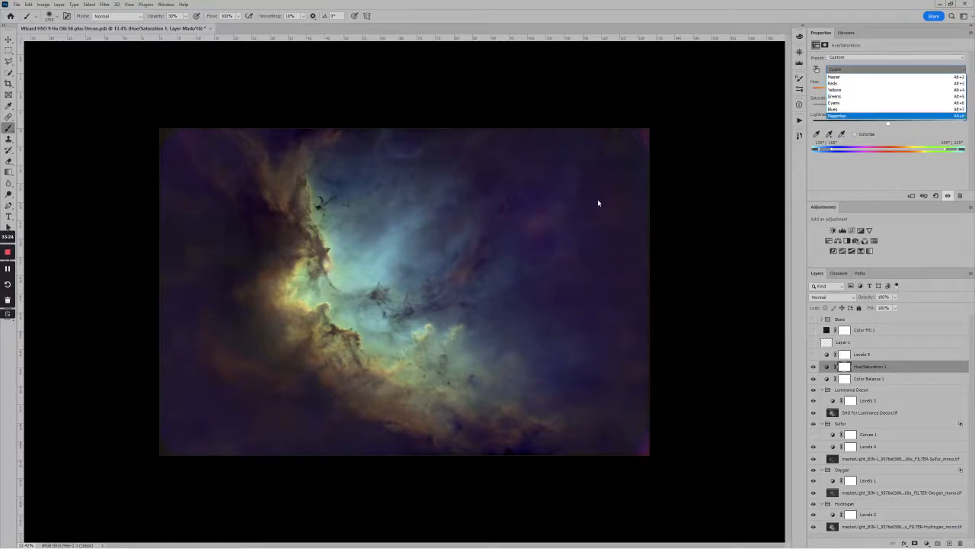
left_click(850, 175)
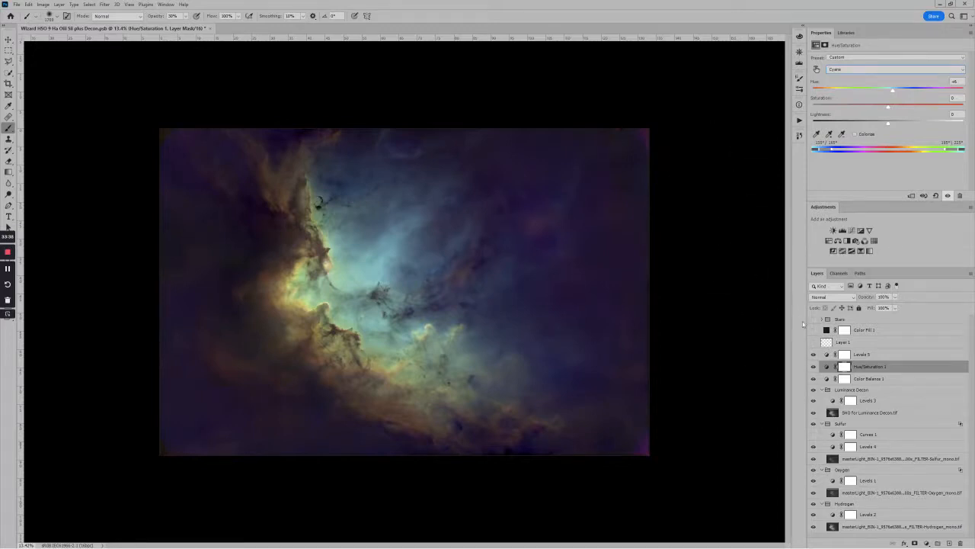
Turn Levels 5, Color Fill 1 and Layer 1 back on and select Layer 1.
left_click(814, 330)
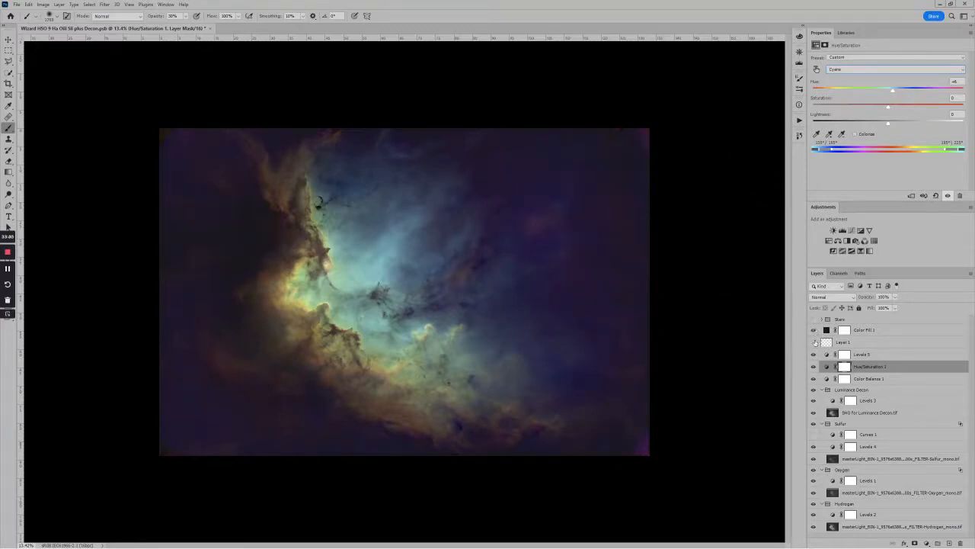
left_click(814, 344)
left_click(826, 343)
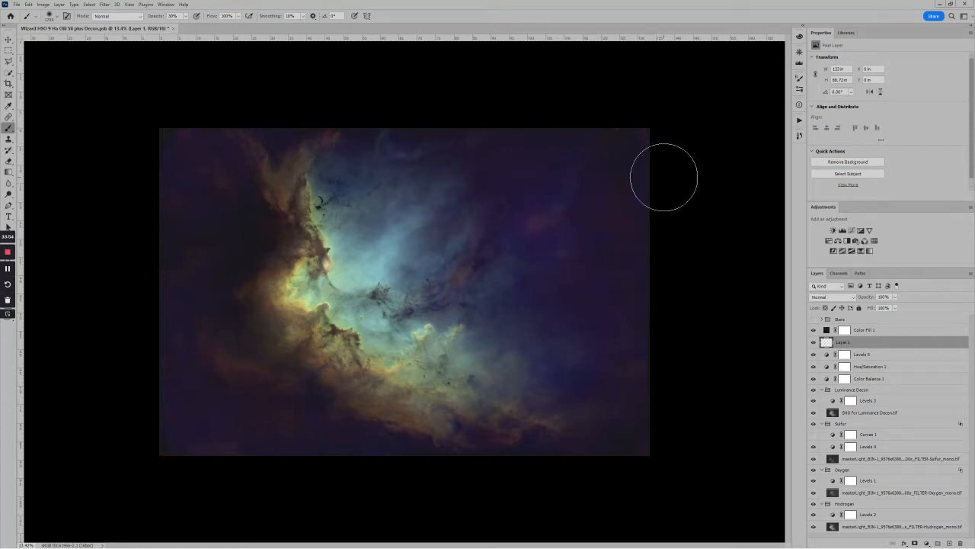
Add a Levels adjustment above Levels 5 and place a color sampler point on the dark sky right of the nebula.
left_click(893, 356)
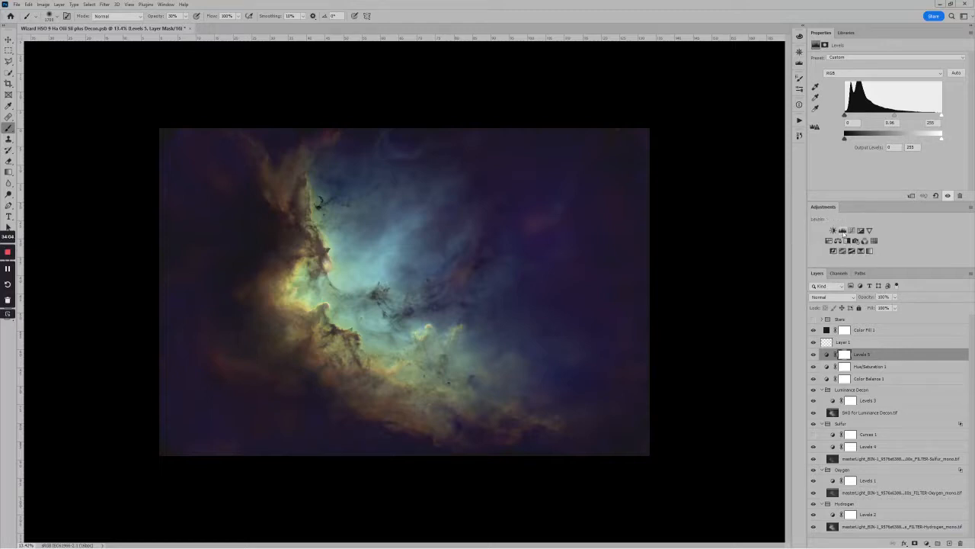
left_click(844, 232)
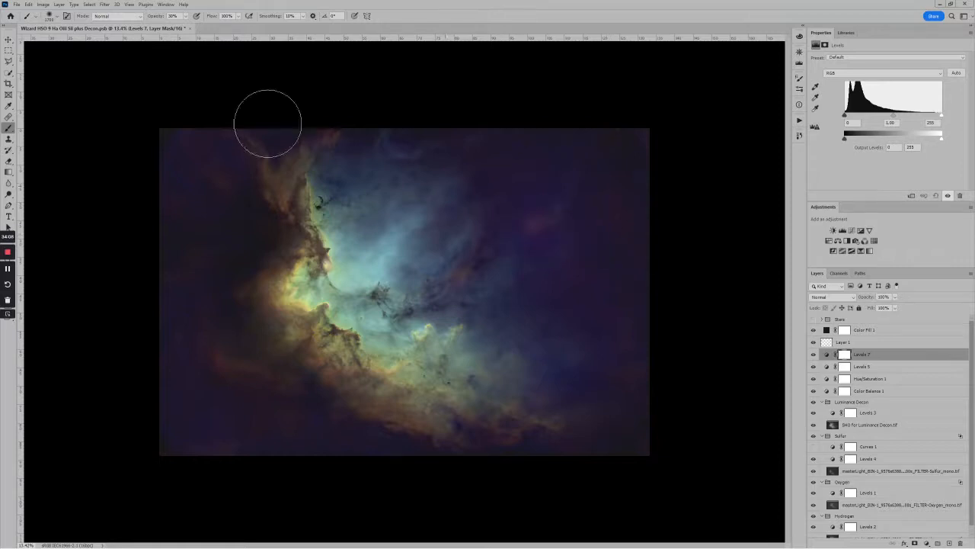
left_click(9, 105)
left_click(49, 122)
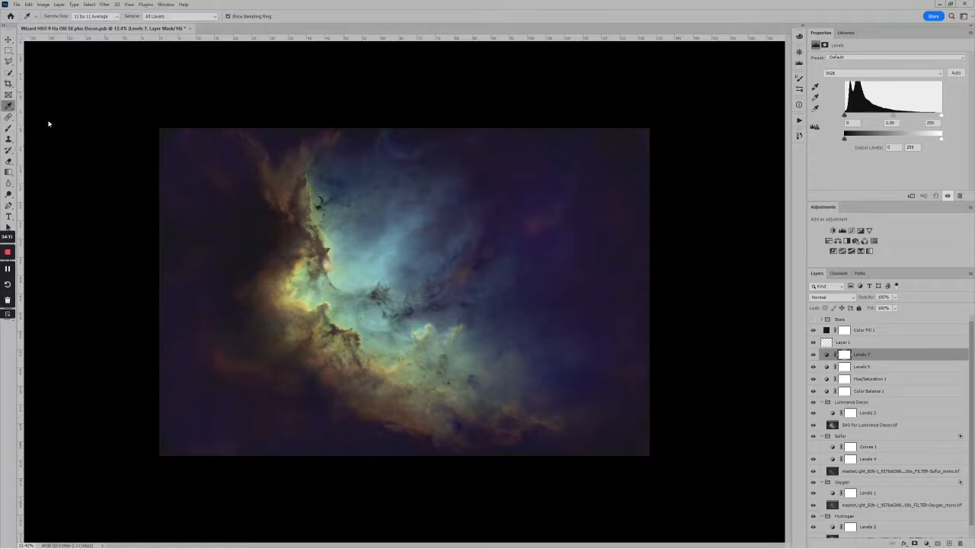
left_click(587, 185)
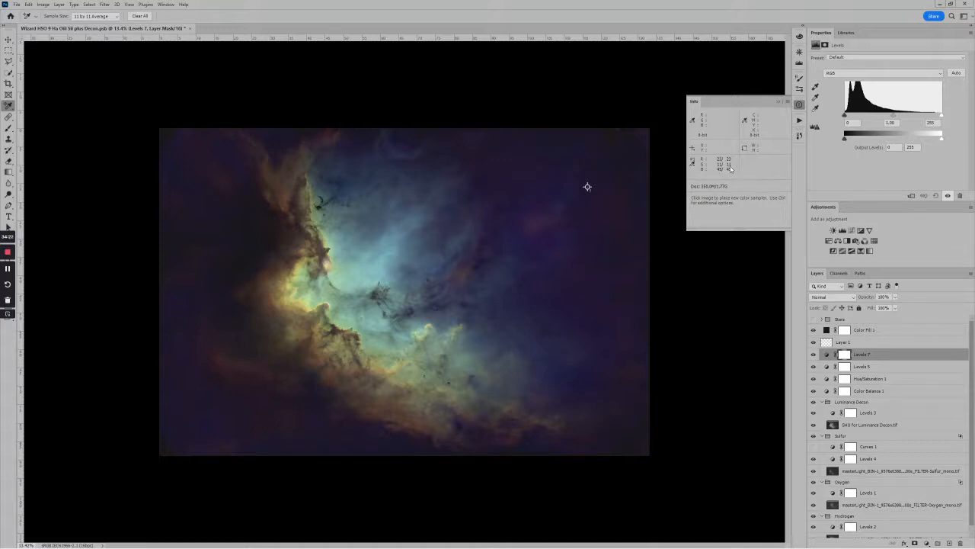
In Levels 7, raise the red channel's black input slightly and lift the green channel's output black level to about 3.
left_click(838, 74)
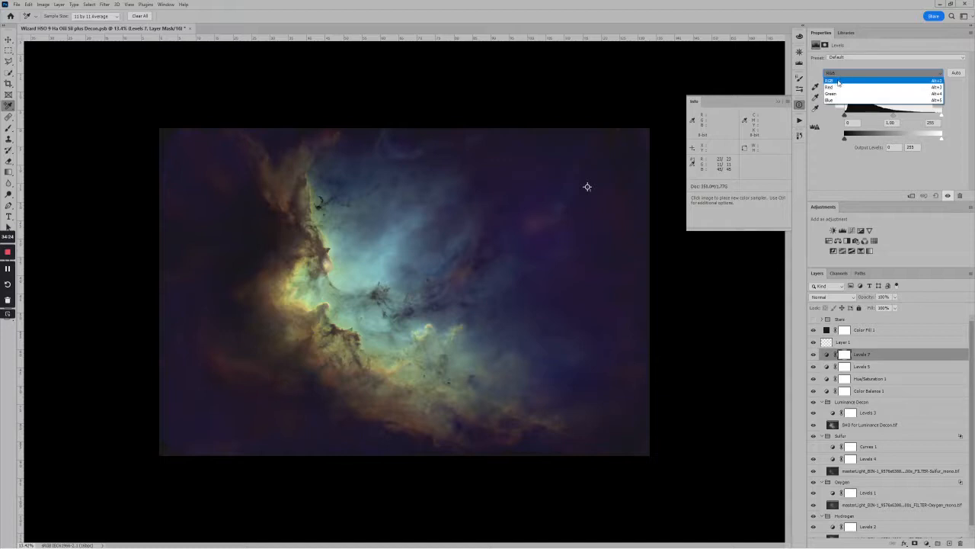
left_click(837, 87)
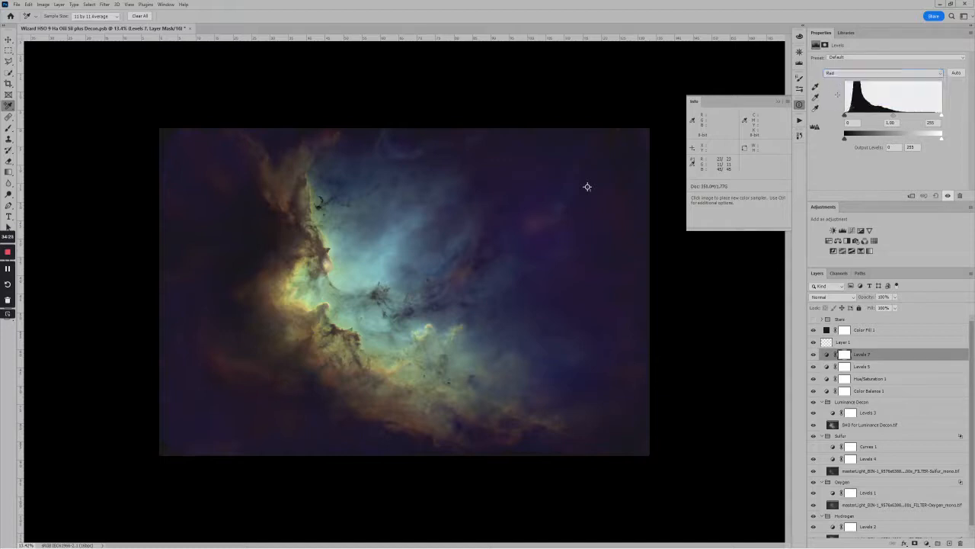
left_click_drag(845, 115, 847, 116)
left_click(833, 77)
left_click(838, 91)
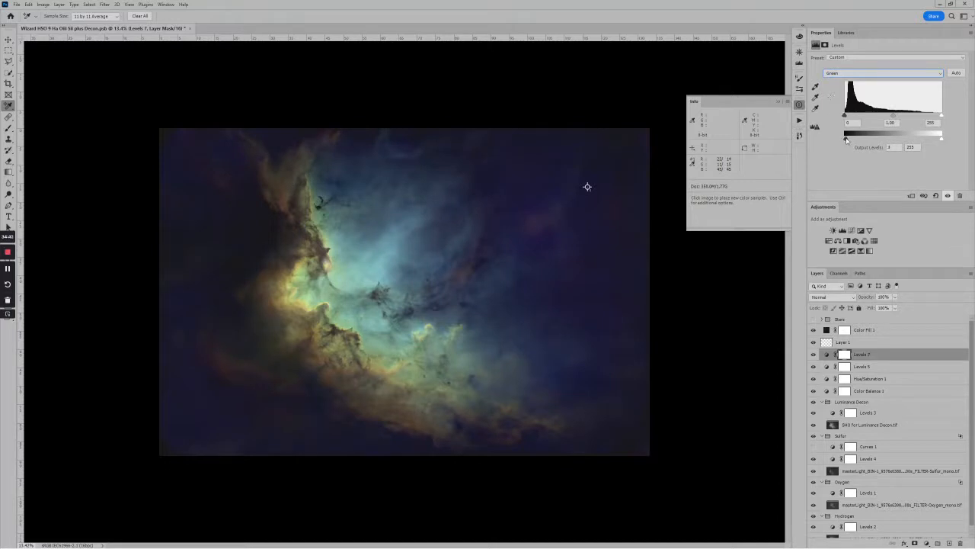
Set the blue channel's black input level in Levels 7 to 36 to neutralize the sampled background.
left_click(836, 74)
left_click(836, 101)
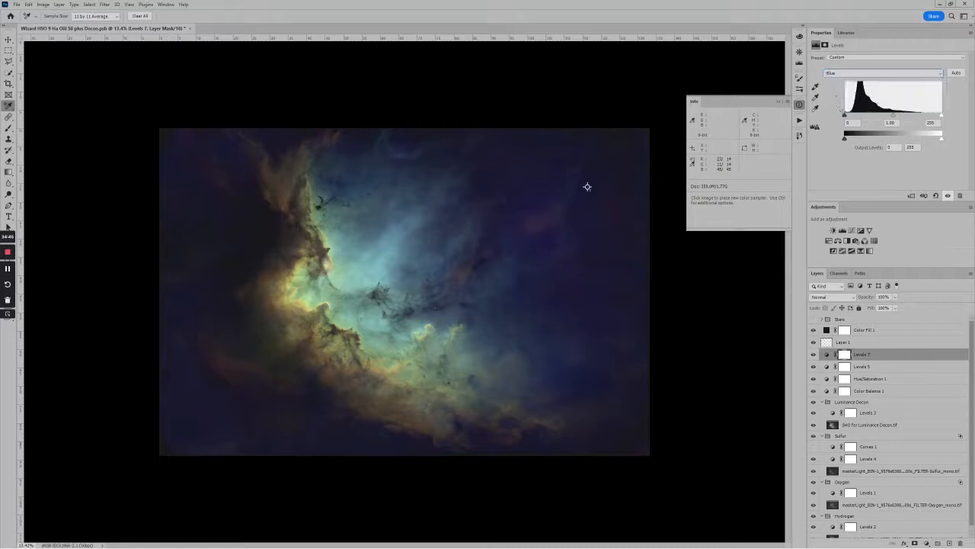
left_click_drag(845, 116, 851, 117)
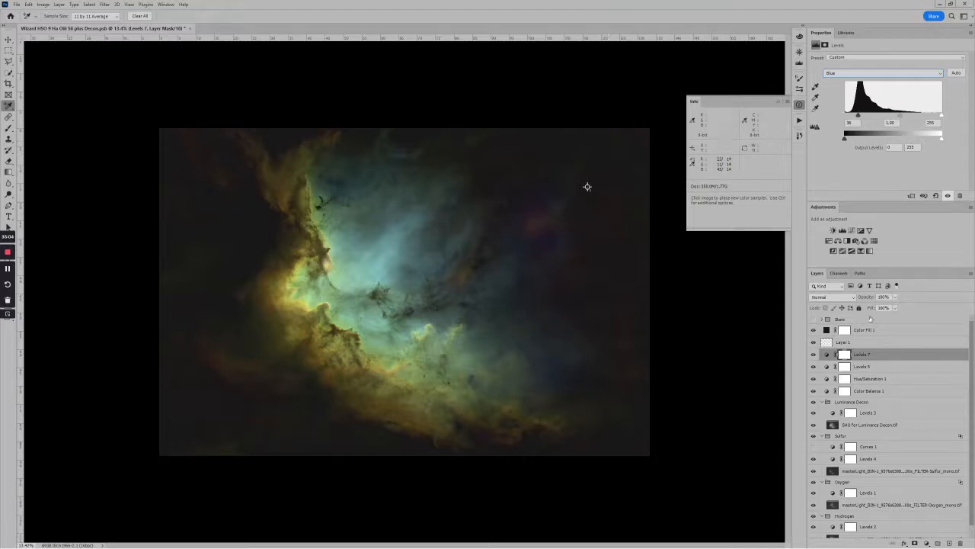
Change the Levels 7 blend mode to Color and toggle its visibility off and on to compare the effect.
left_click(842, 296)
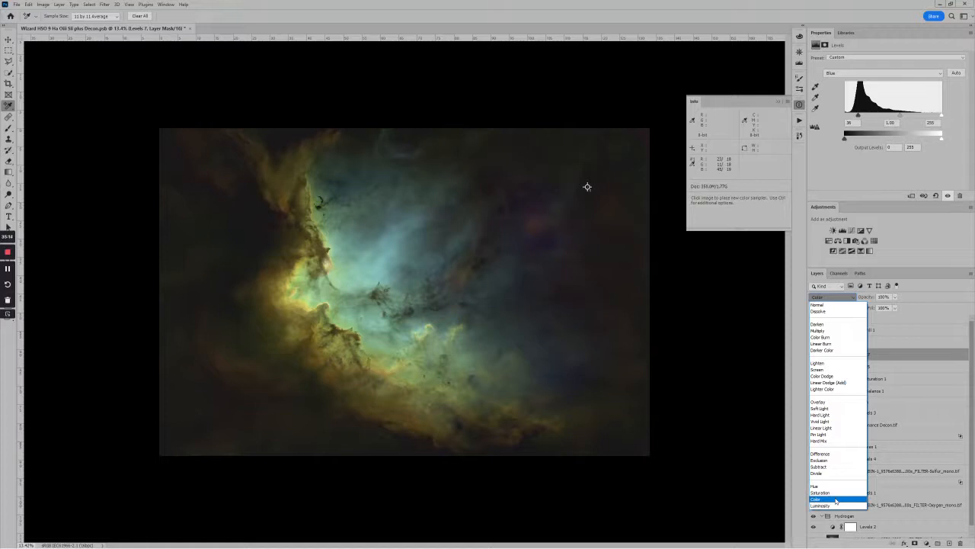
left_click(836, 501)
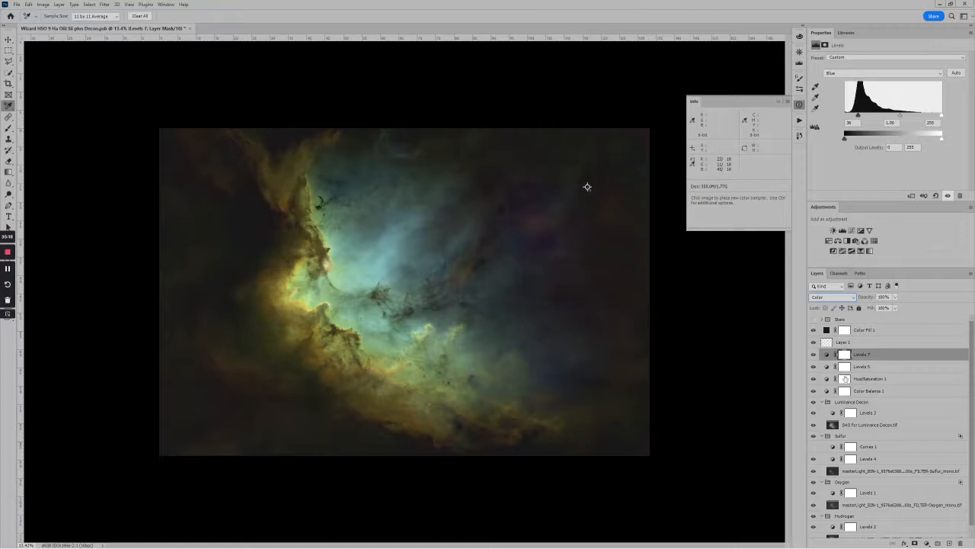
left_click(814, 355)
left_click(813, 355)
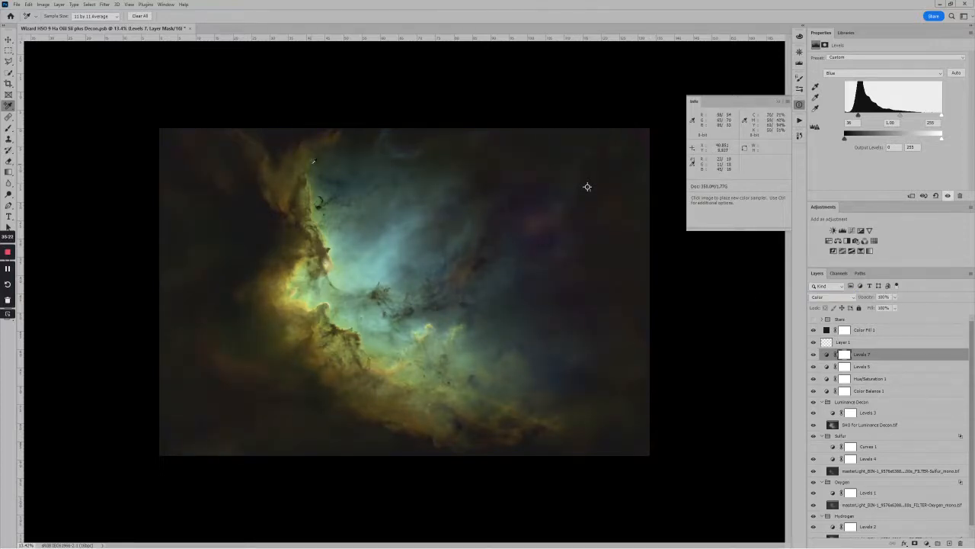
Mask Levels 7 out of the nebula's blue interior and right-hand glow by painting its layer mask with an enlarged soft brush at 50% opacity.
scroll(405, 214, "down", 2)
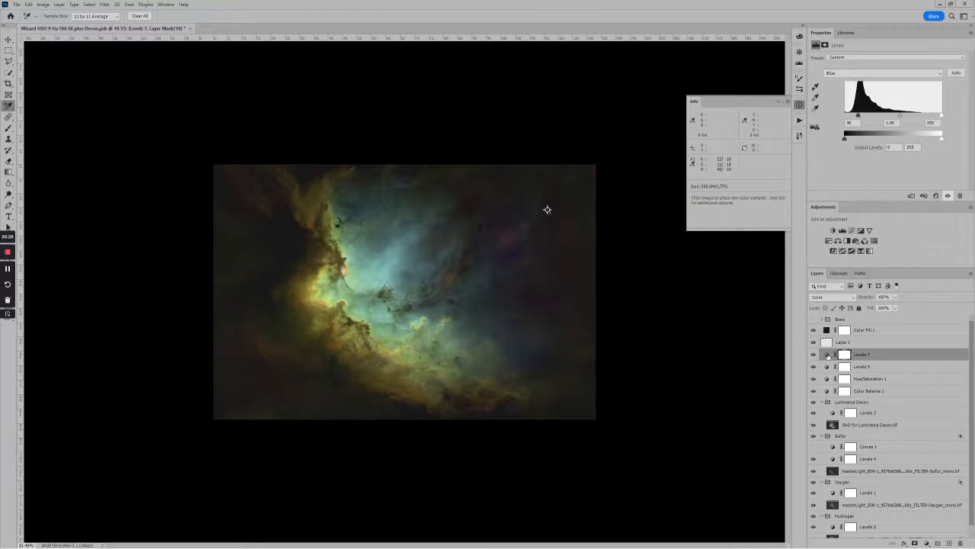
left_click(844, 355)
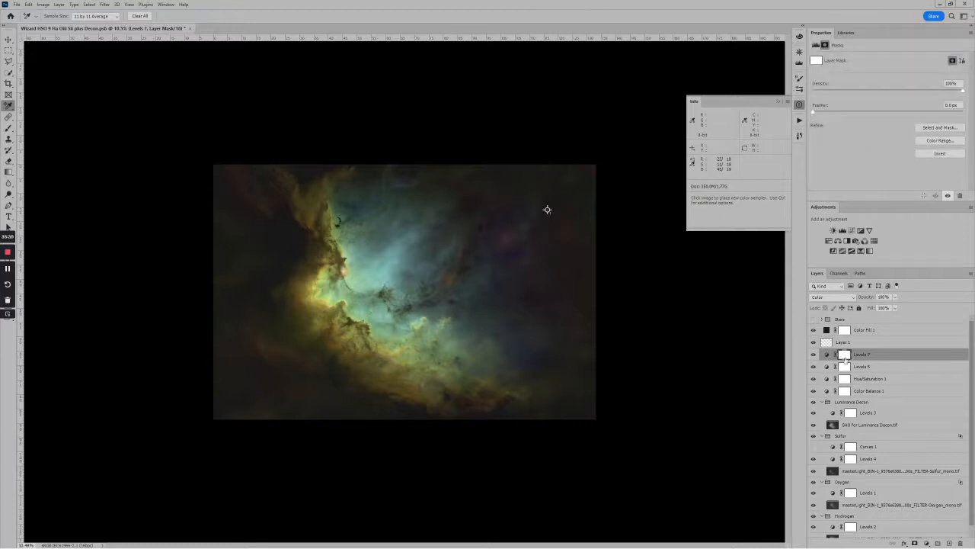
left_click(827, 355)
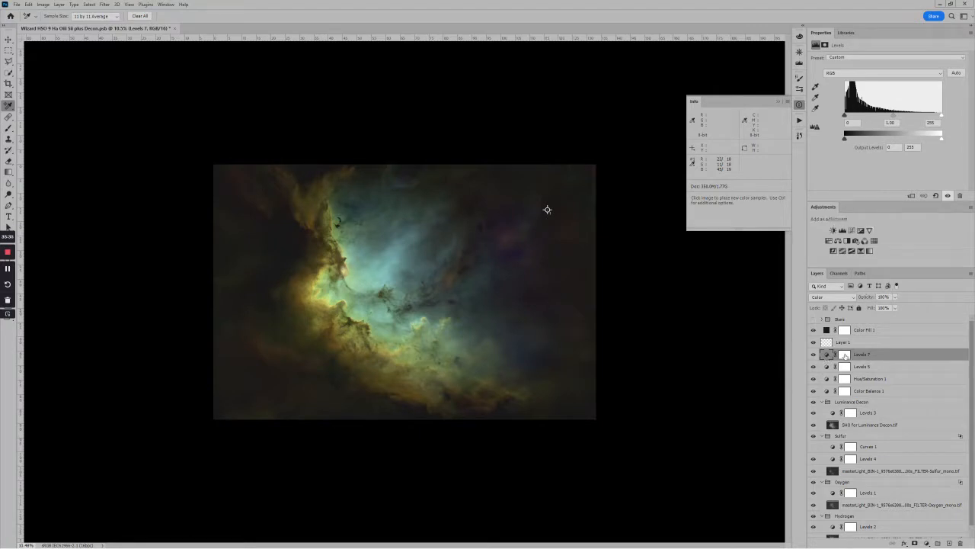
left_click(845, 355)
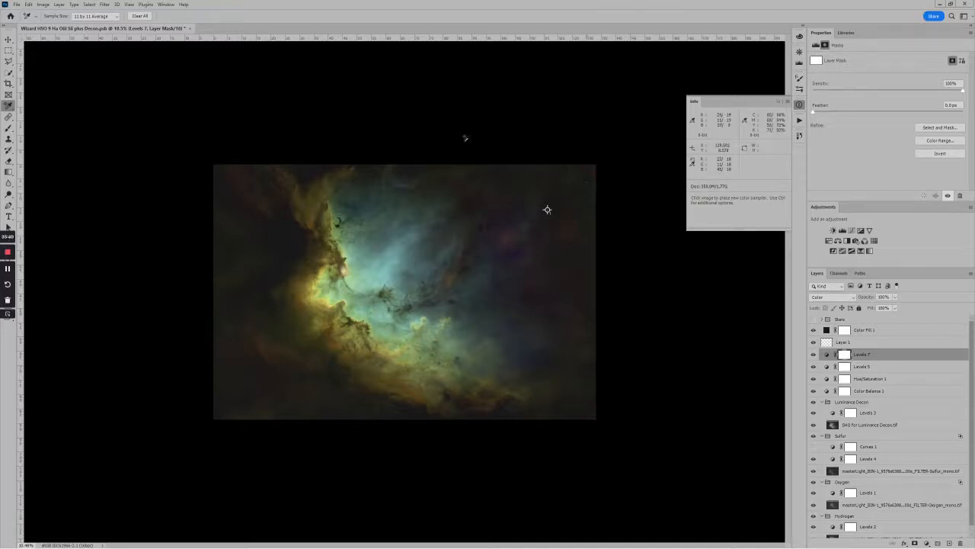
left_click(9, 129)
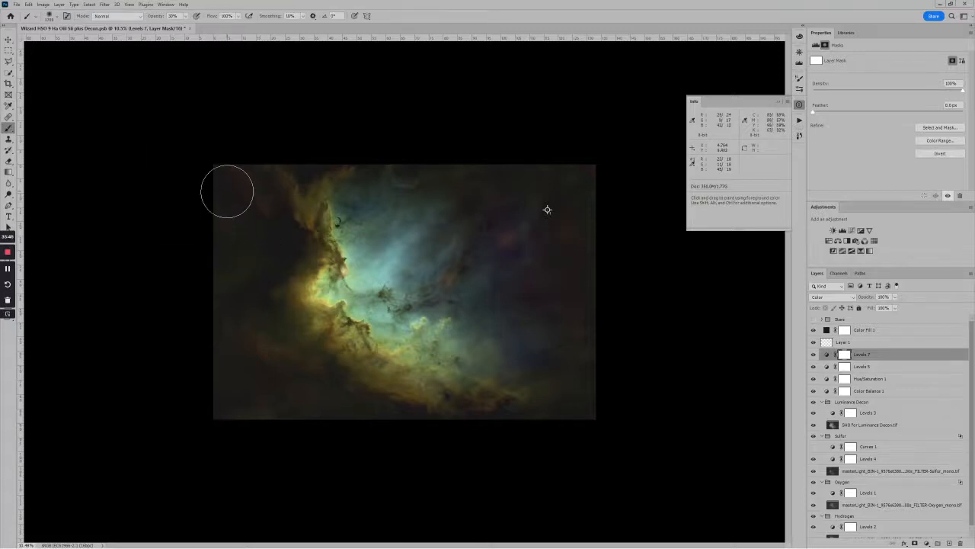
key("bracketright")
key("bracketright")
key("bracketright")
key("bracketright")
key("bracketright")
key("bracketright")
key("bracketright")
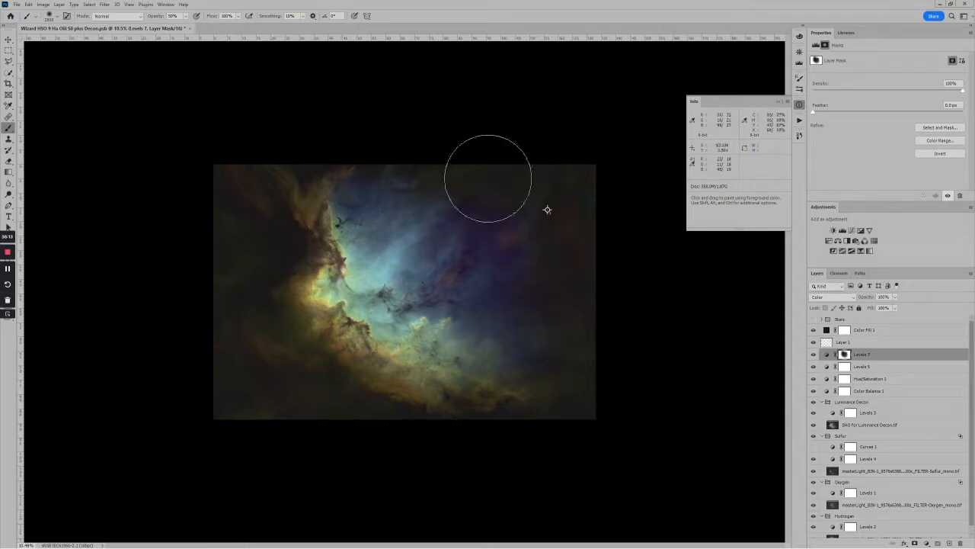
Paint over the dark sky around the nebula on Layer 1 with a larger brush at 20% opacity to neutralize the background.
left_click(863, 344)
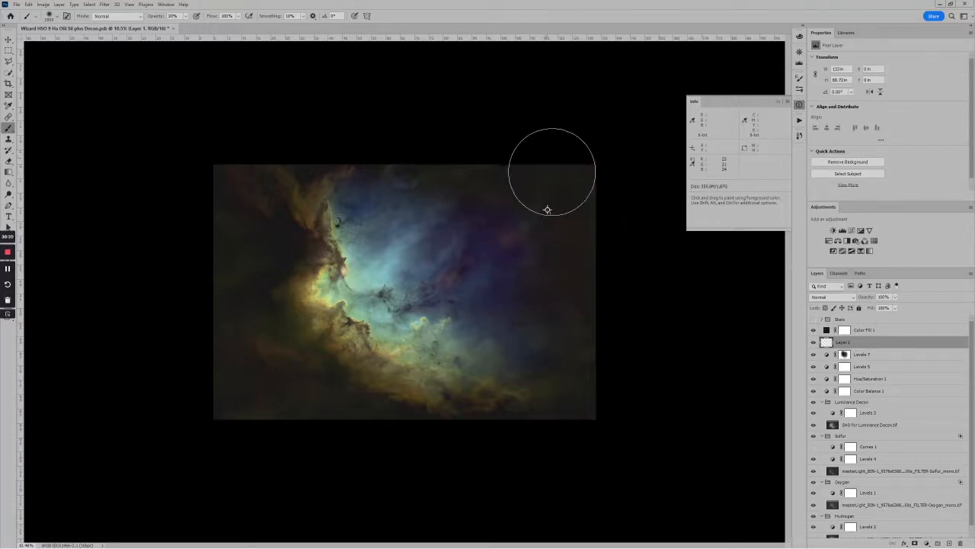
key("2")
key("]")
key("]")
key("]")
key("]")
key("]")
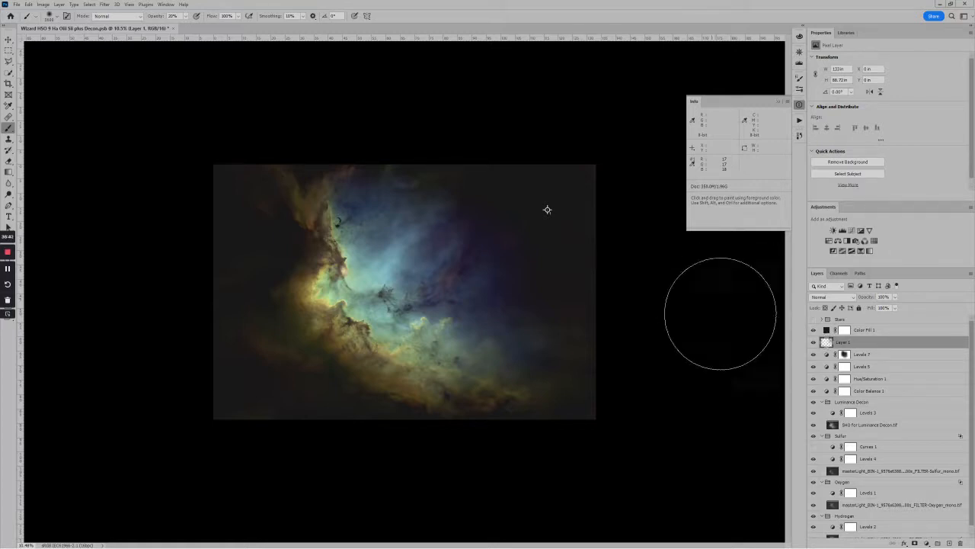
Show the Stars group and save the document under the new name Wizard SHO 9 Ha Oiii Sii plus Decon in Large Document Format.
left_click(814, 319)
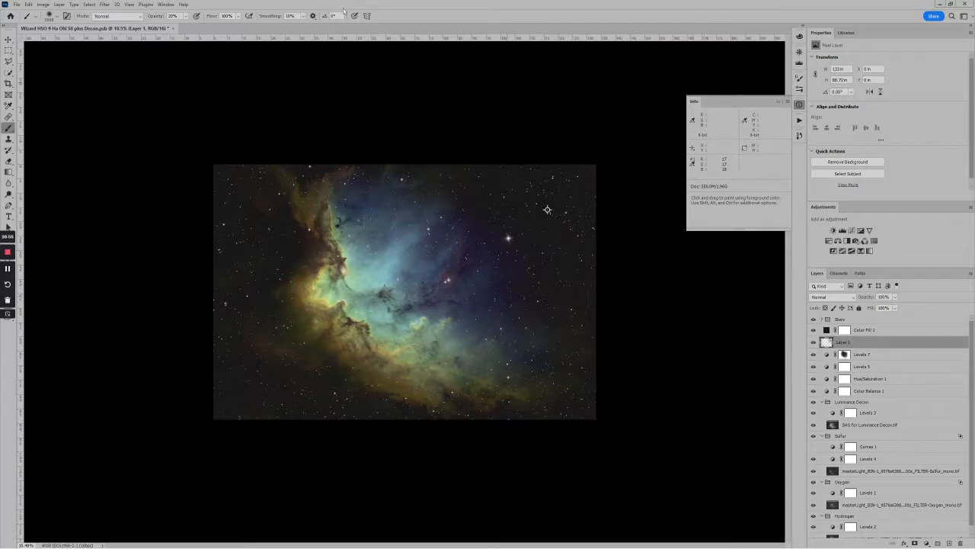
left_click(16, 3)
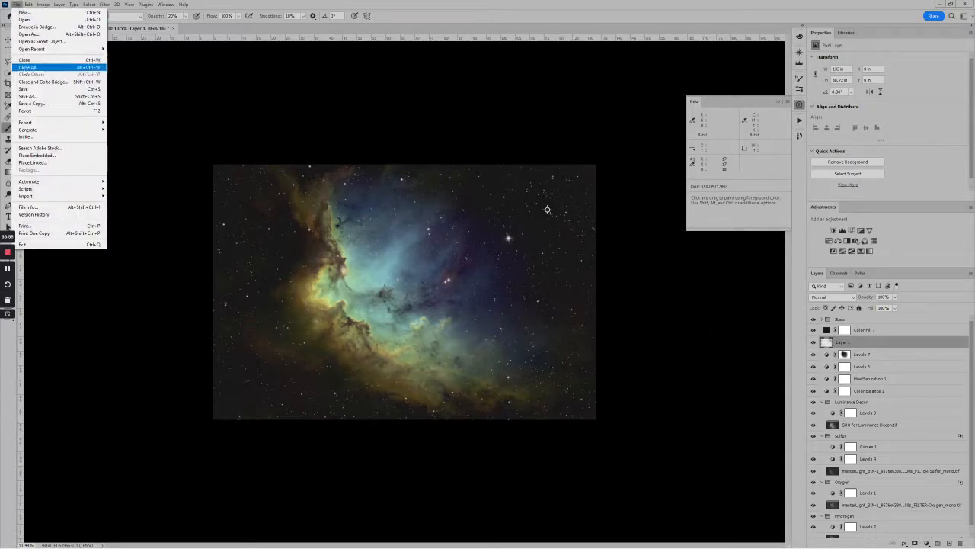
left_click(27, 96)
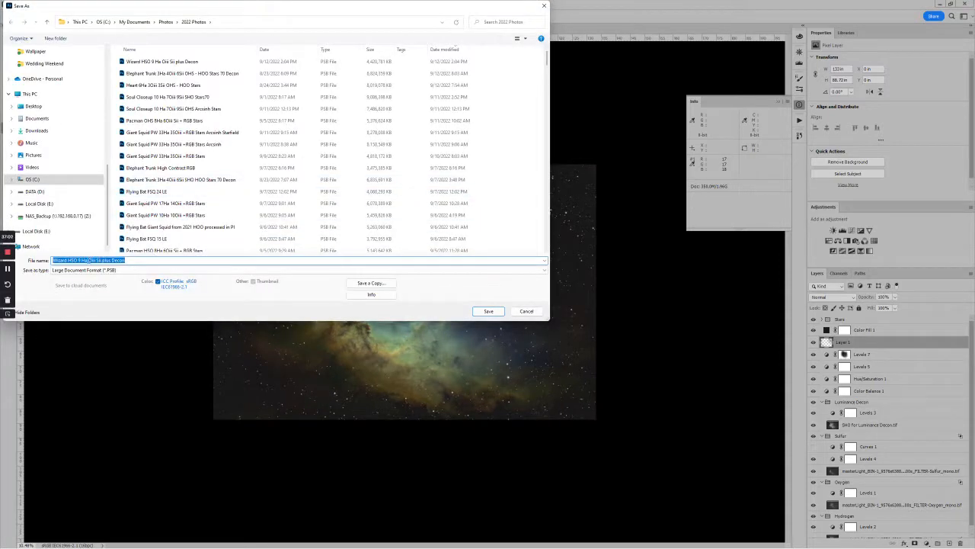
left_click(80, 259)
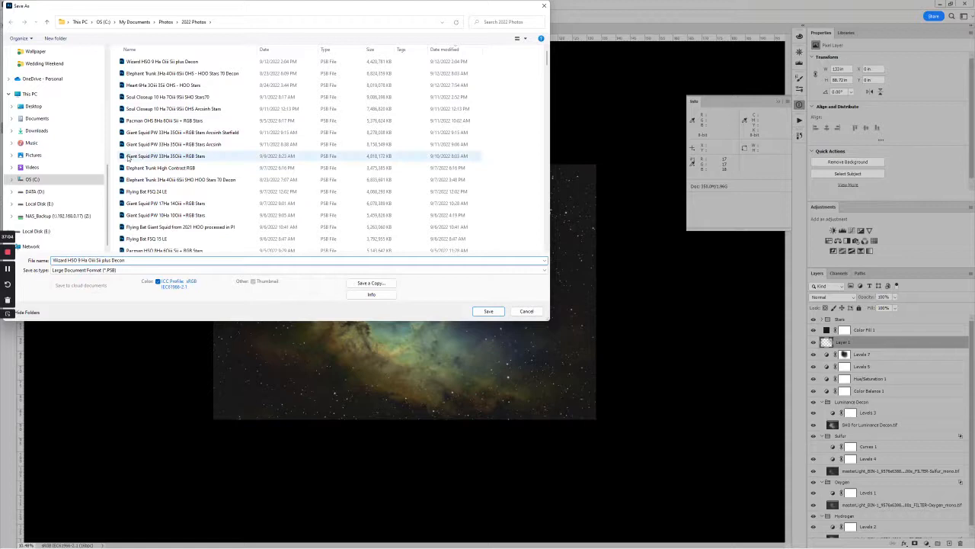
key("shift+Left")
key("shift+Left")
key("shift+Left")
type("SHO")
key("Return")
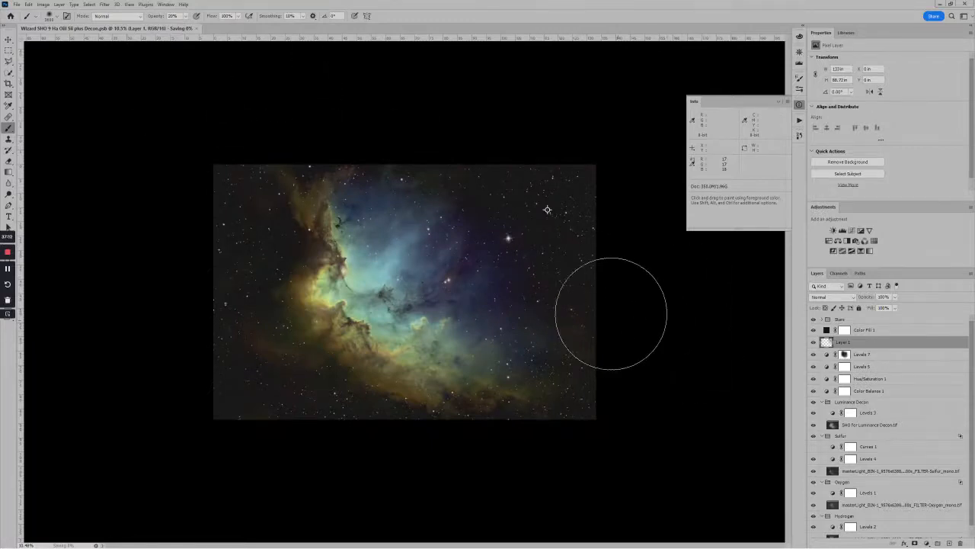
Collapse the Hydrogen, Oxygen, Sulfur and Luminance Decon groups in the layer stack.
scroll(610, 309, "down", 1)
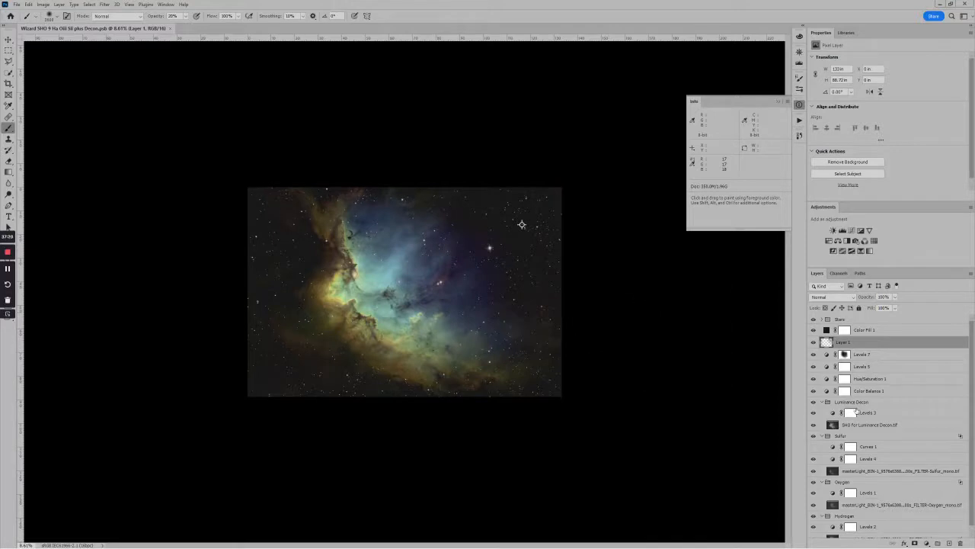
scroll(875, 461, "down", 1)
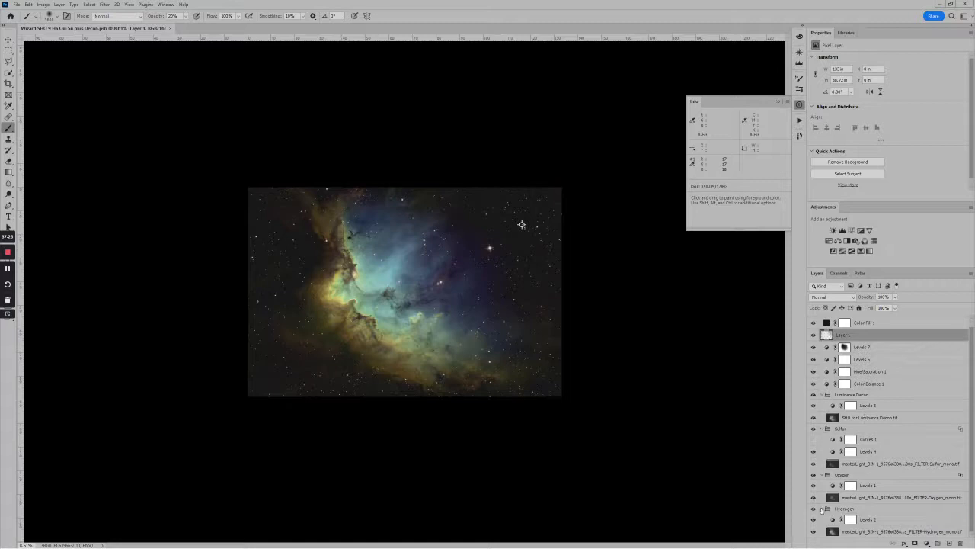
left_click(823, 508)
left_click(823, 482)
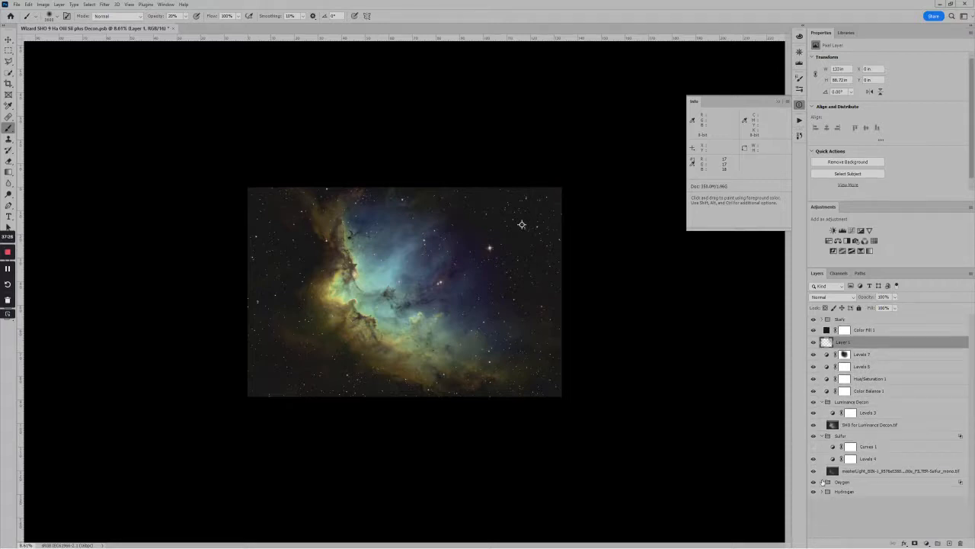
left_click(822, 435)
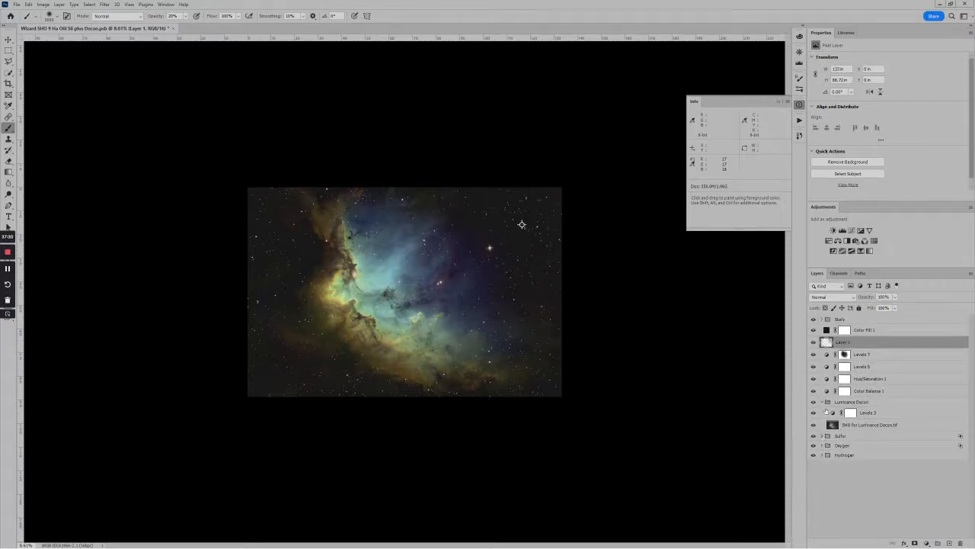
left_click(821, 402)
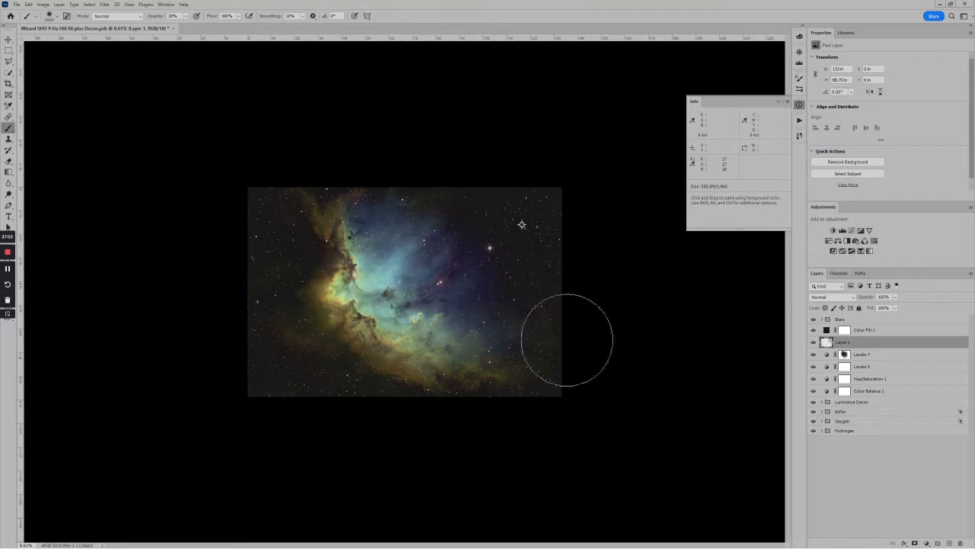
Hide and reshow the Stars group to compare the nebula without and with stars.
left_click(813, 319)
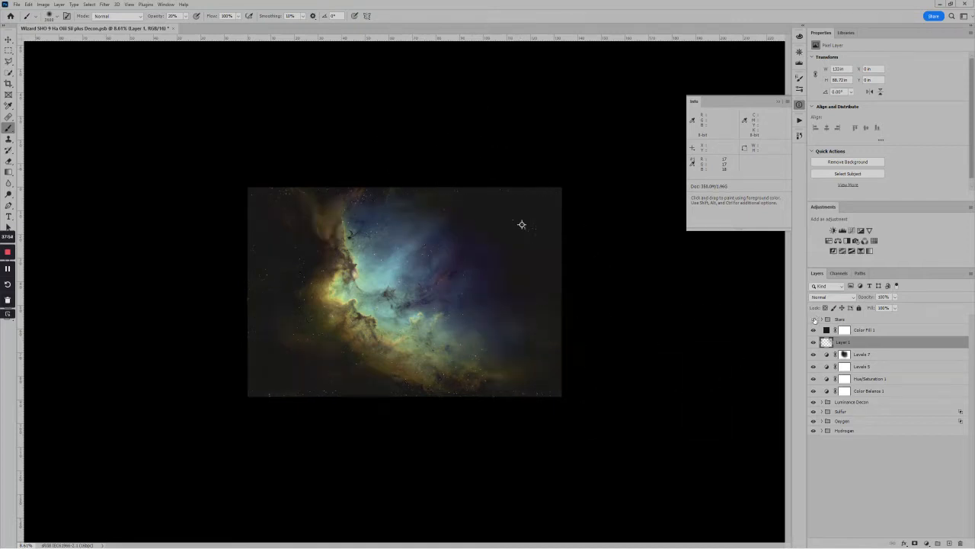
left_click(814, 319)
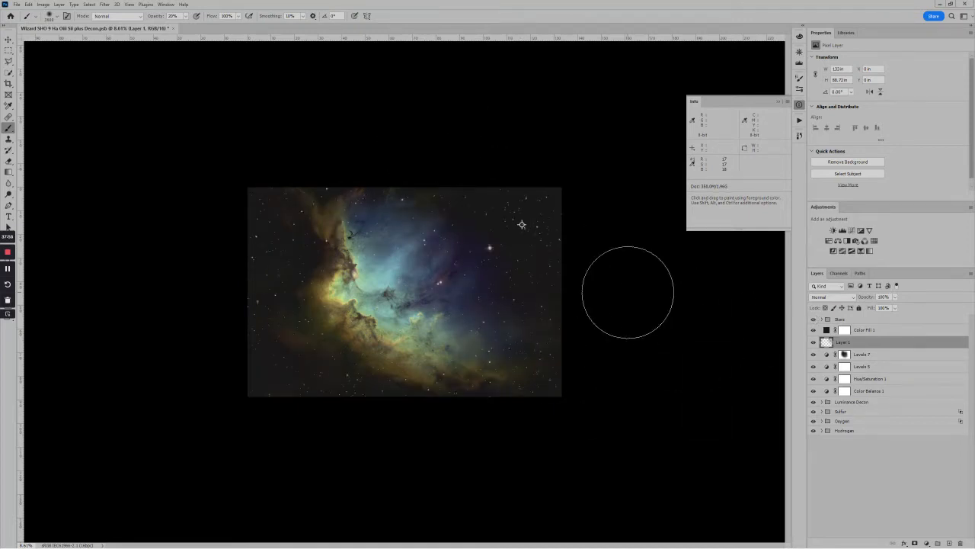
scroll(627, 292, "up", 1)
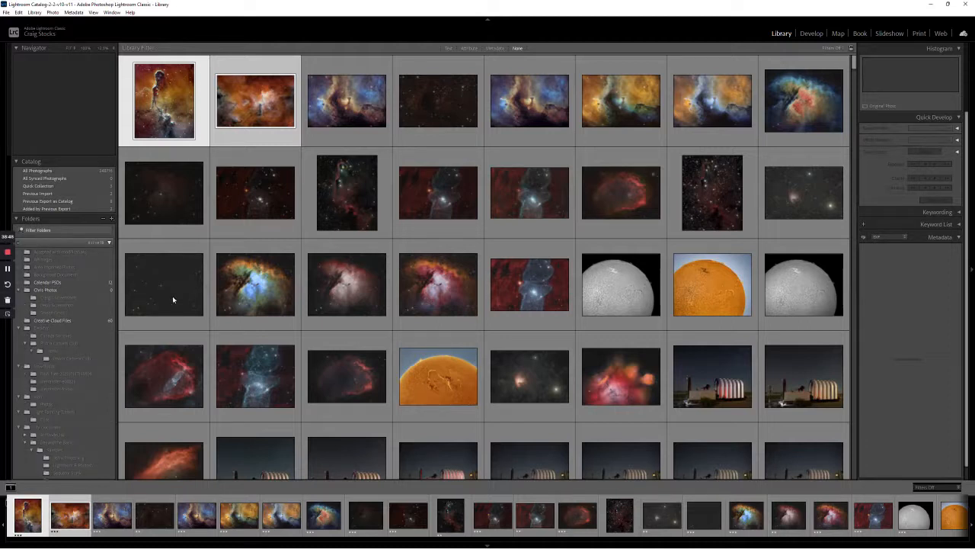
Switch to Lightroom Classic, find the 2022 Photos folder in the library and select it.
scroll(48, 282, "down", 10)
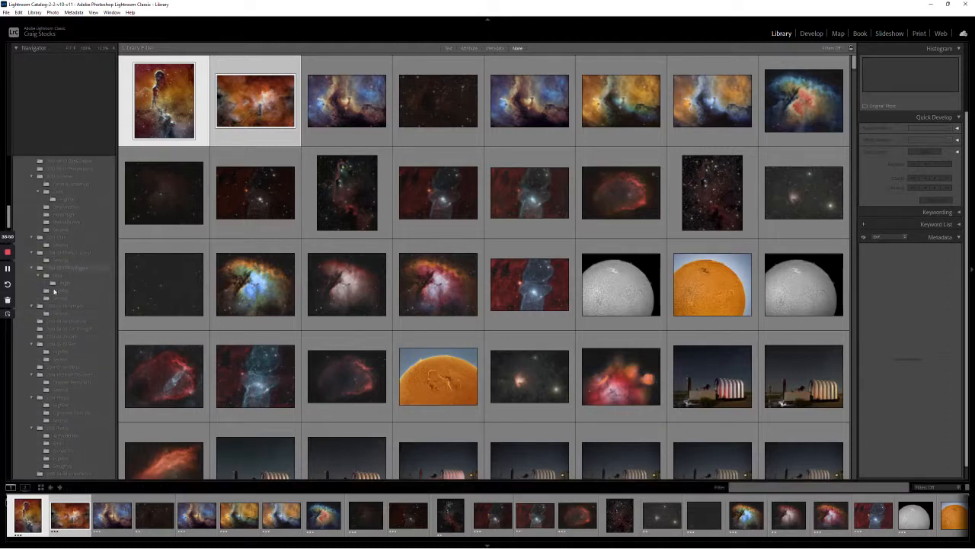
scroll(54, 291, "down", 8)
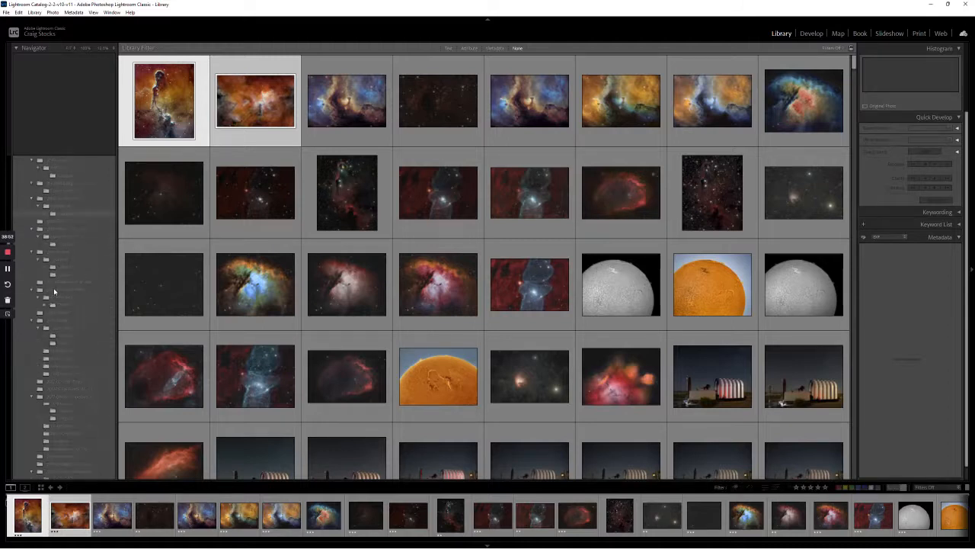
scroll(54, 291, "down", 8)
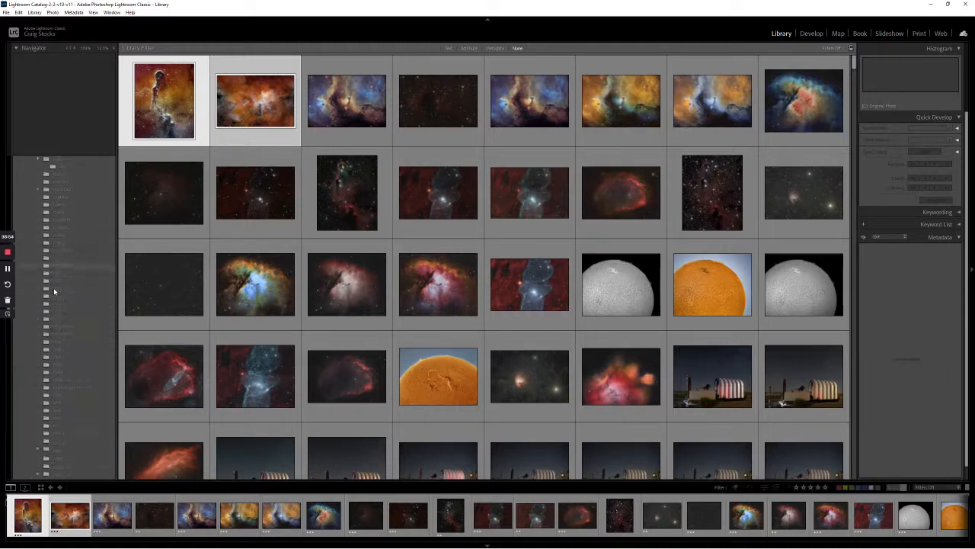
scroll(54, 291, "down", 8)
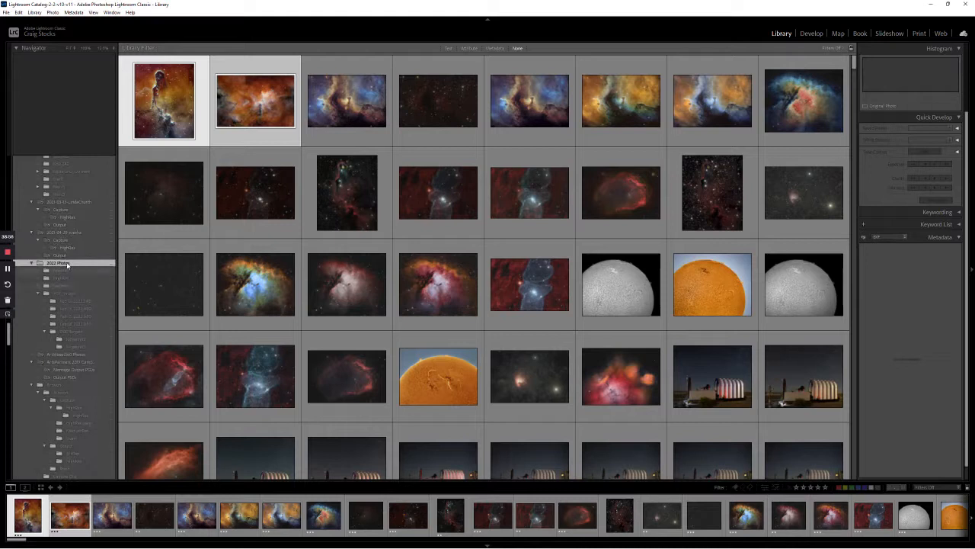
scroll(67, 265, "down", 1)
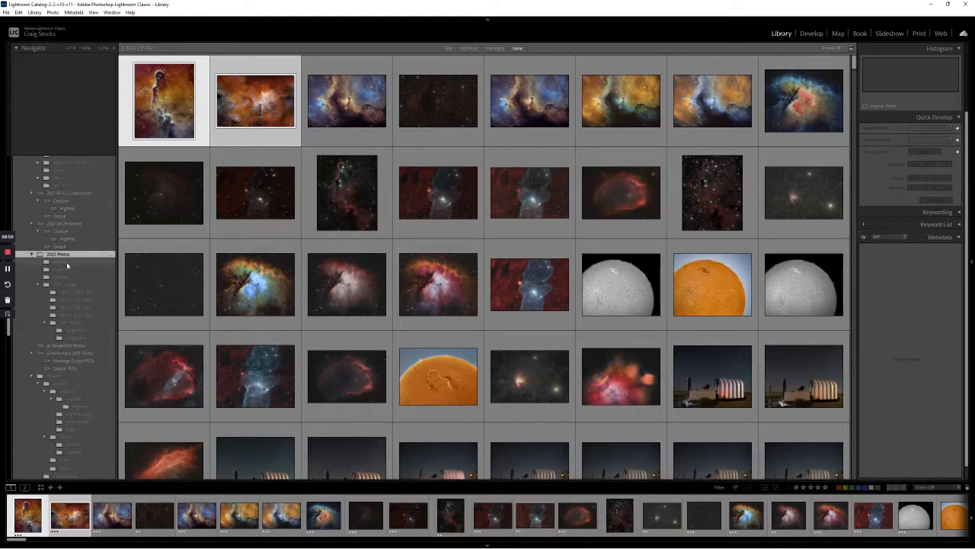
key("t")
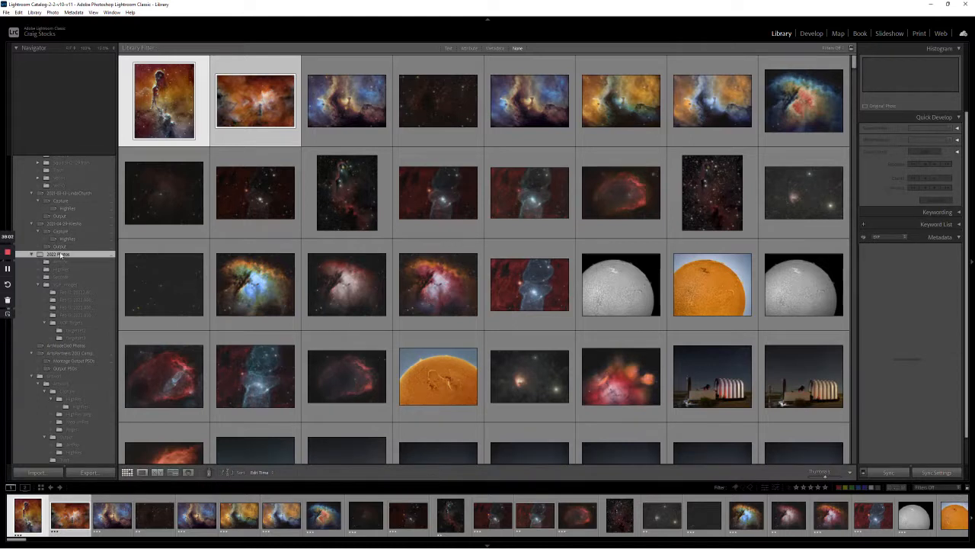
left_click(61, 256)
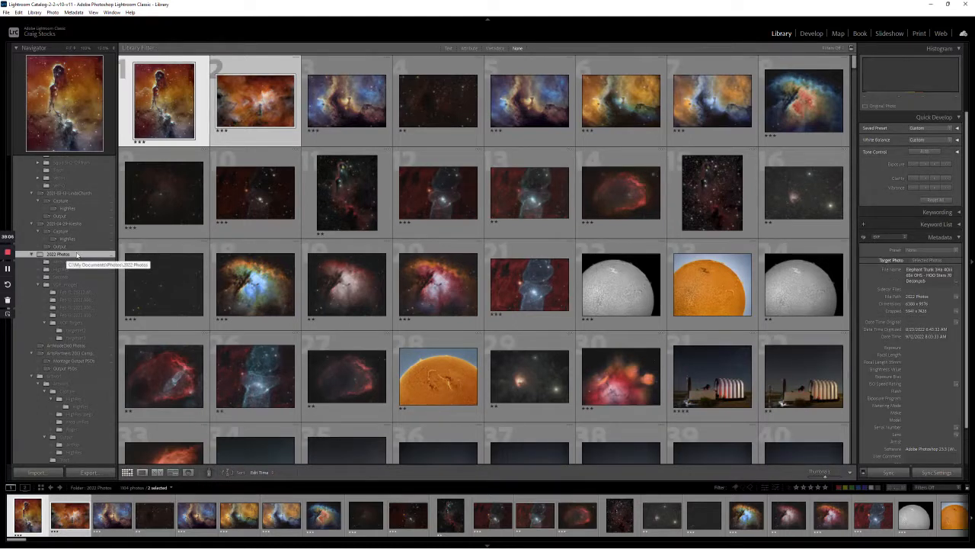
Synchronize the 2022 Photos folder to import its new photos into the catalog and dismiss the import results.
right_click(76, 254)
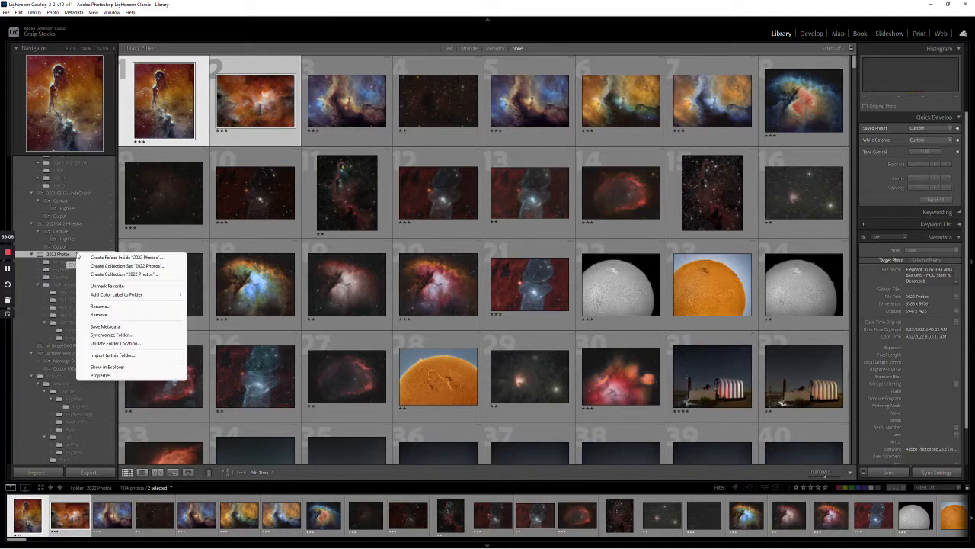
left_click(118, 336)
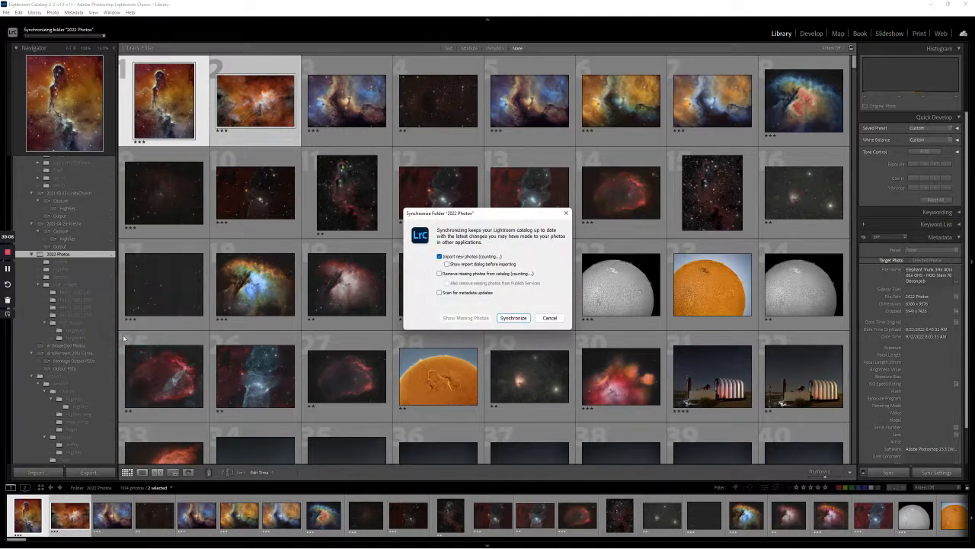
left_click(513, 318)
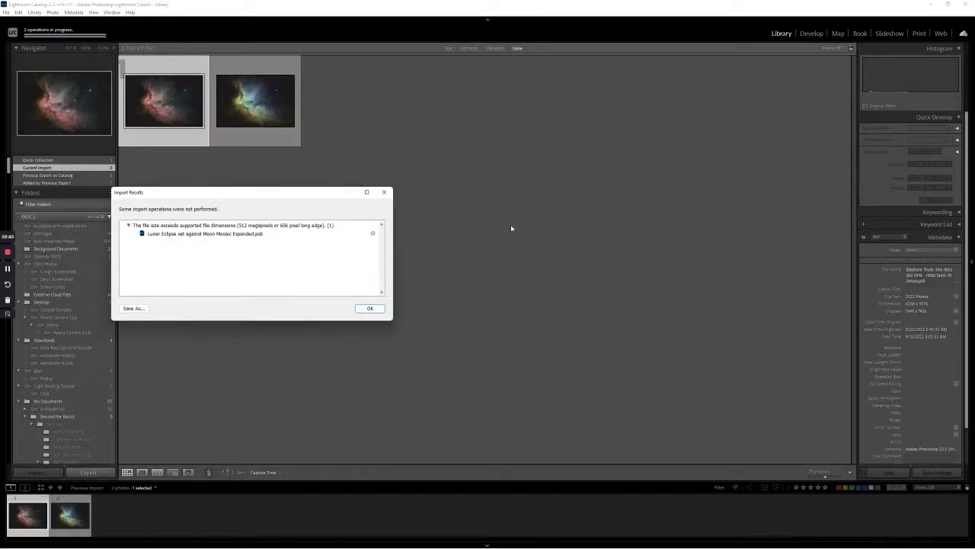
left_click(373, 309)
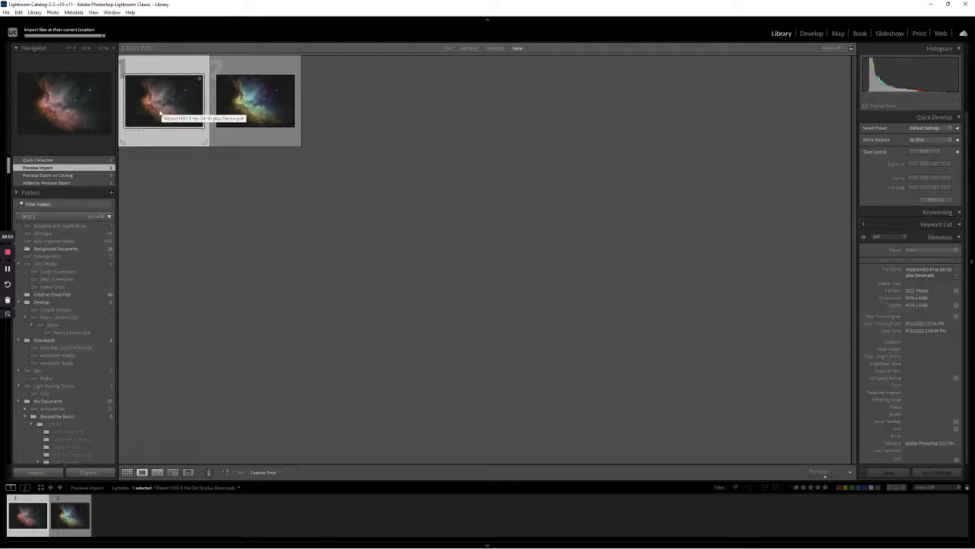
View the imported Wizard HSO image enlarged, advance to the SHO version and open it in the Develop module.
double_click(160, 113)
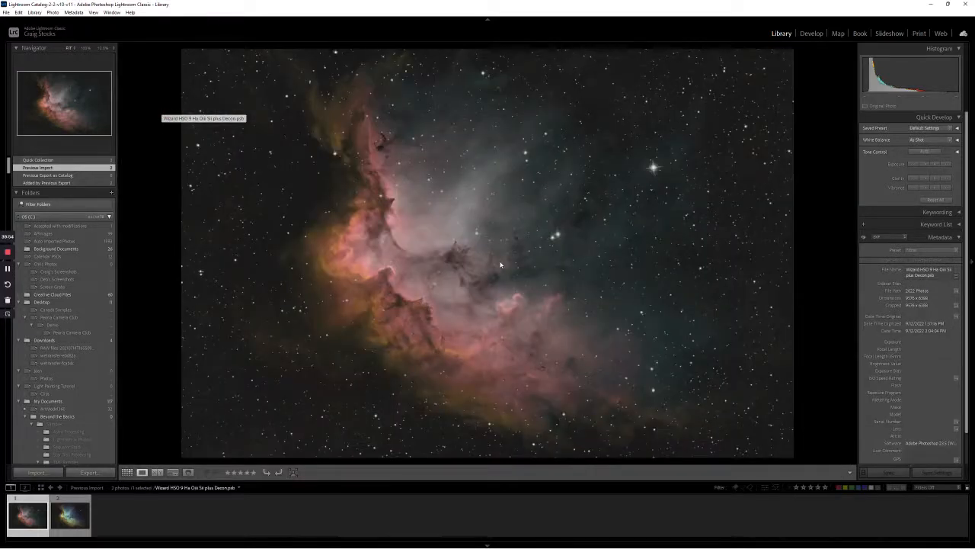
key("Right")
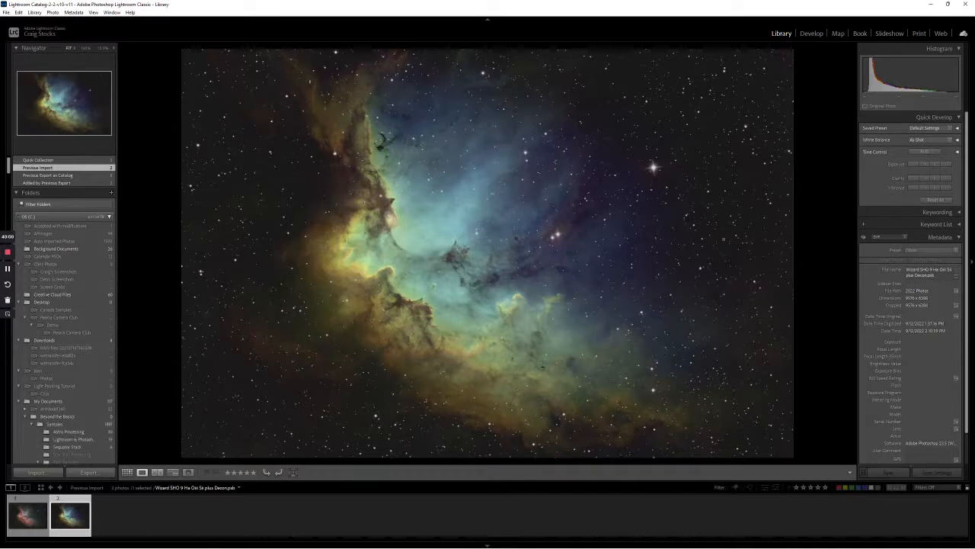
left_click(812, 34)
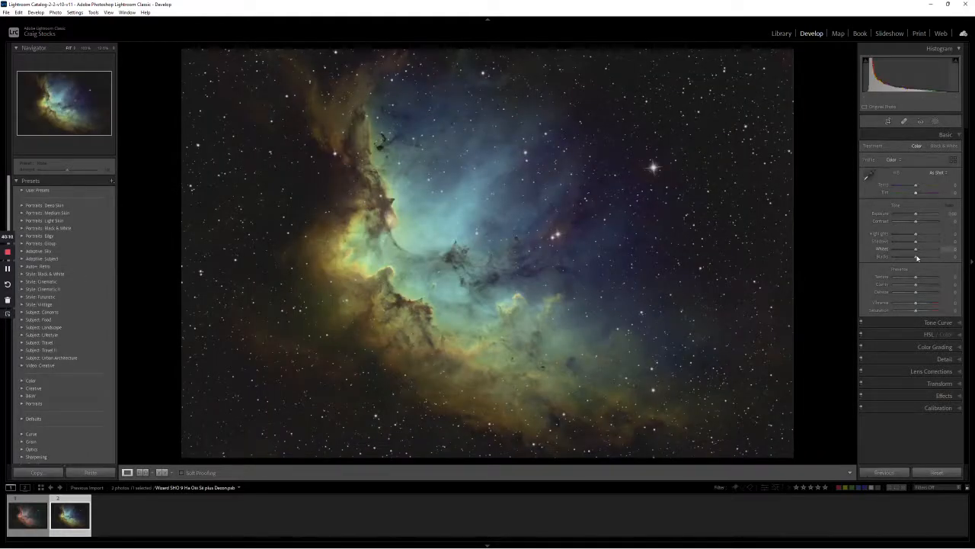
Set Blacks to -11 and Highlights to +23, lift the Shadows, then set Temp to -9, Tint to +7 and Saturation to +14.
left_click_drag(917, 259, 915, 258)
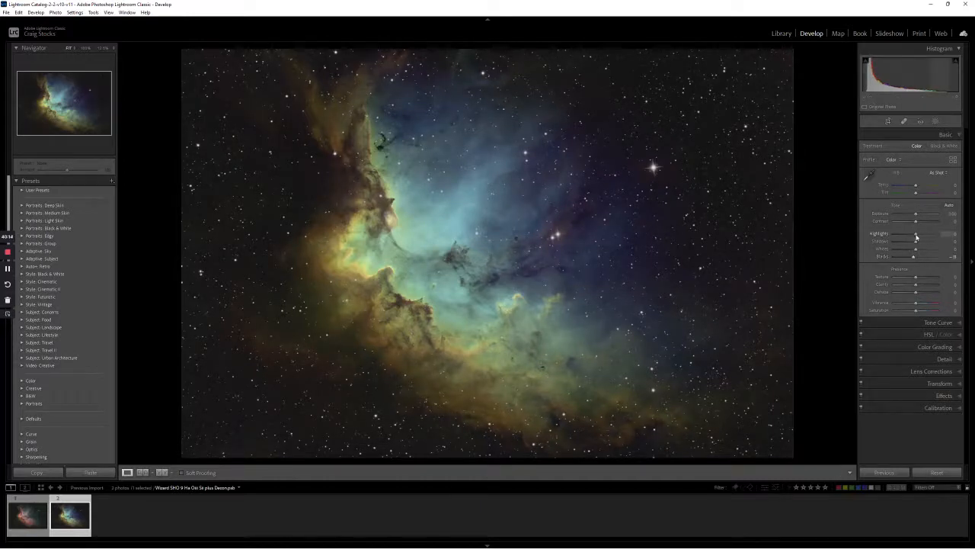
mouse_move(916, 242)
left_mouse_down()
mouse_move(924, 244)
mouse_move(921, 234)
left_mouse_up()
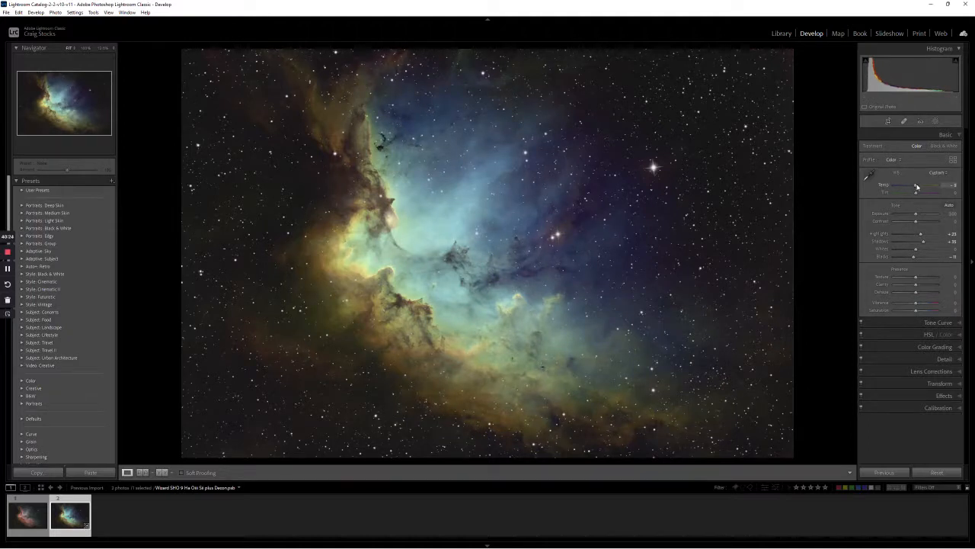
left_click_drag(917, 186, 918, 195)
left_click_drag(916, 310, 919, 313)
Crop the SHO image to a landscape 4 x 5 / 8 x 10 ratio, enlarging the frame to nearly the full image height around the nebula.
left_click(888, 122)
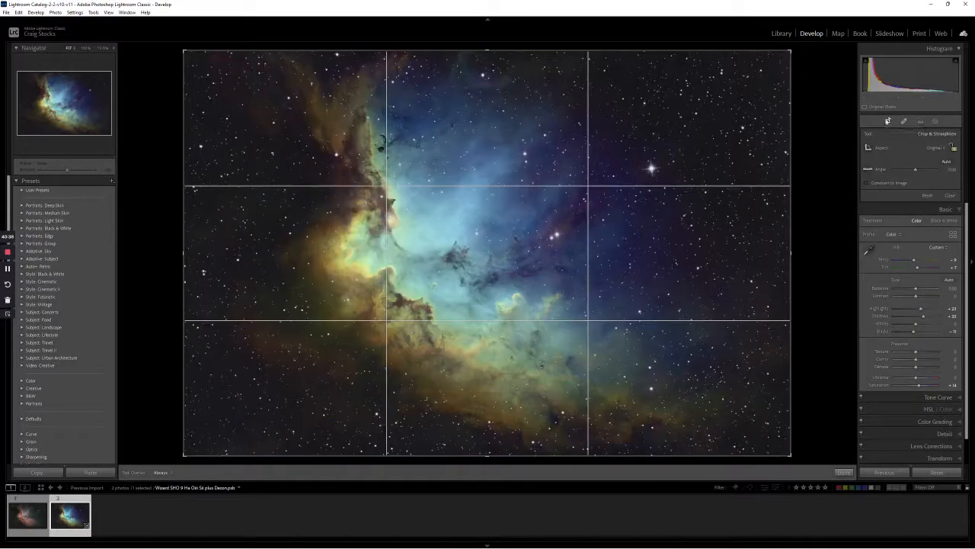
left_click(942, 148)
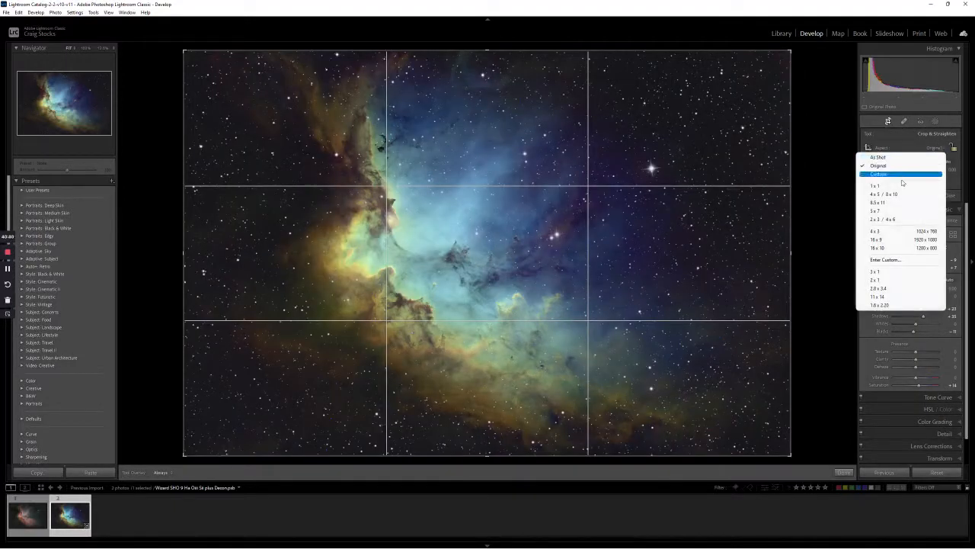
left_click(876, 185)
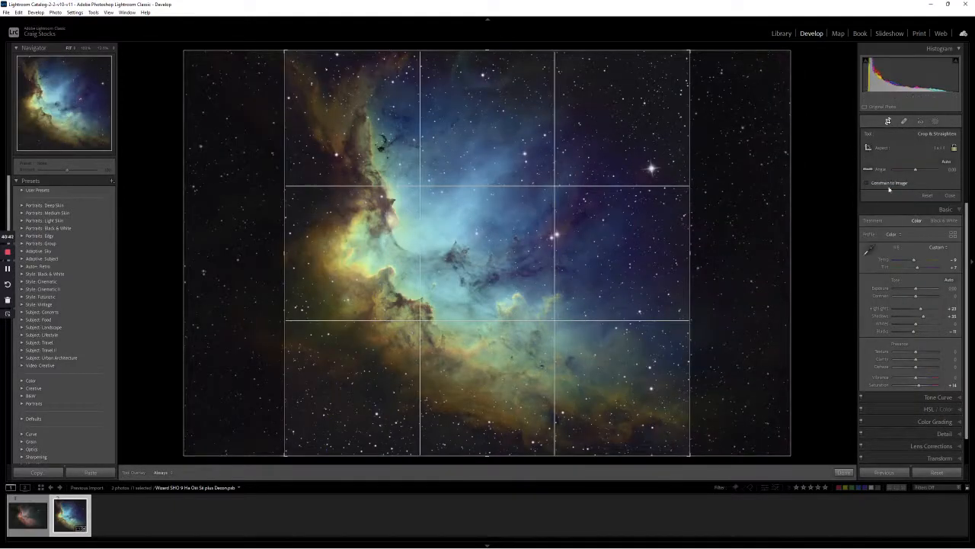
left_click(936, 149)
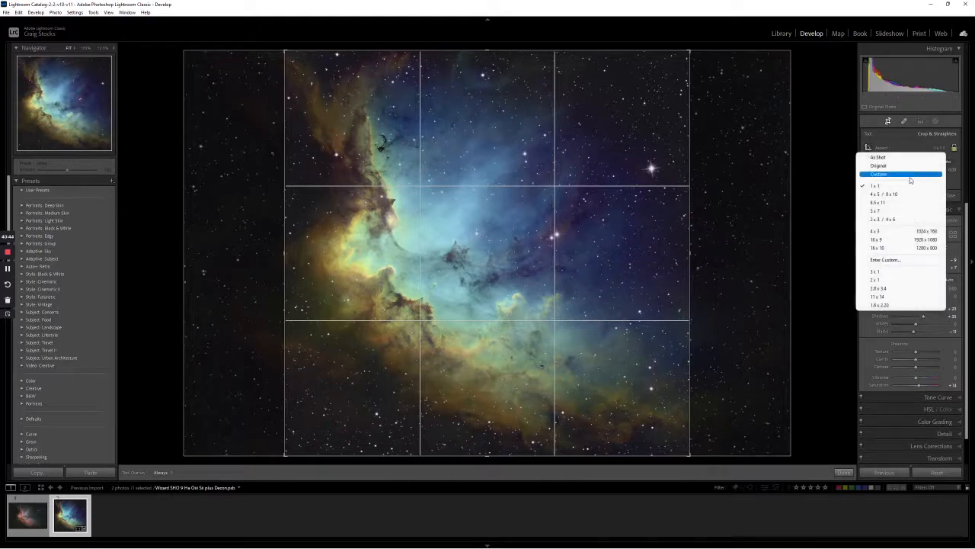
left_click(896, 196)
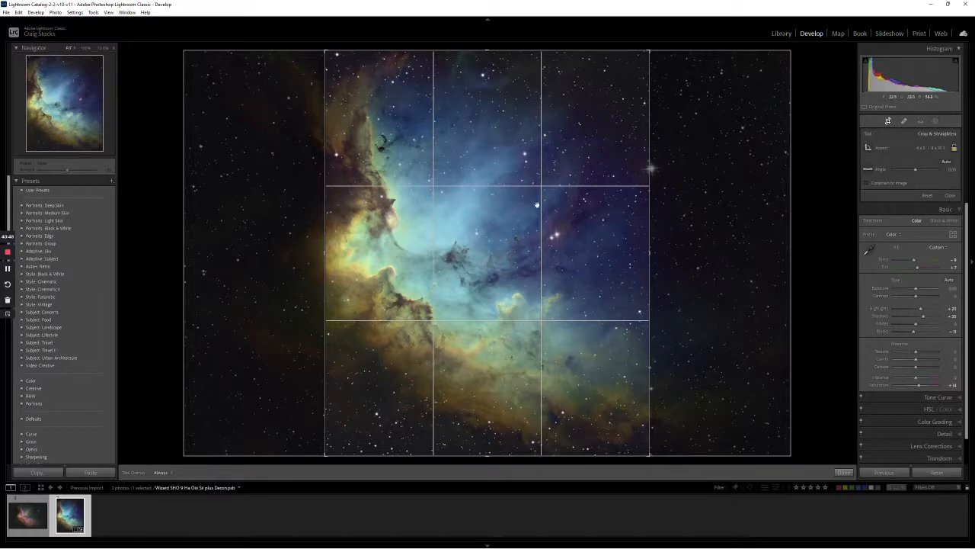
key("x")
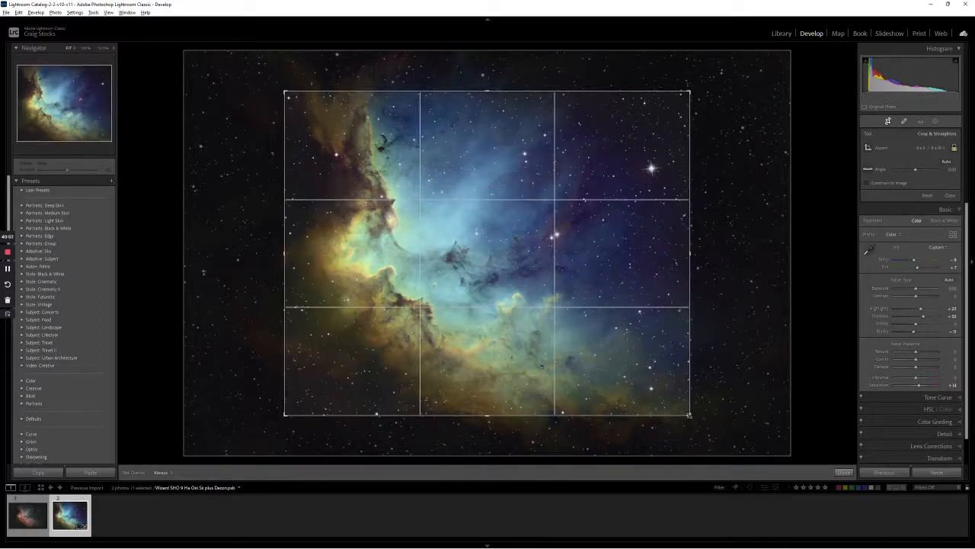
left_click_drag(688, 416, 735, 450)
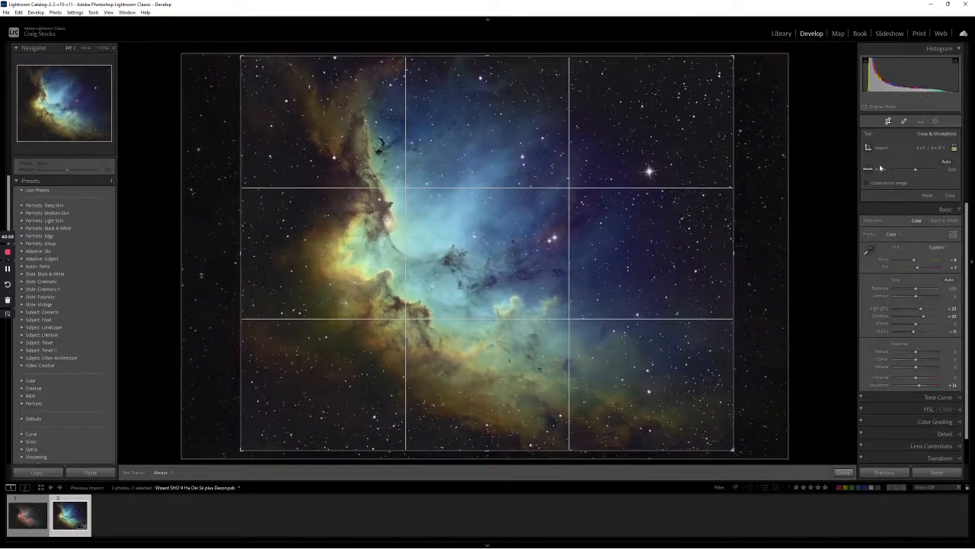
left_click(888, 122)
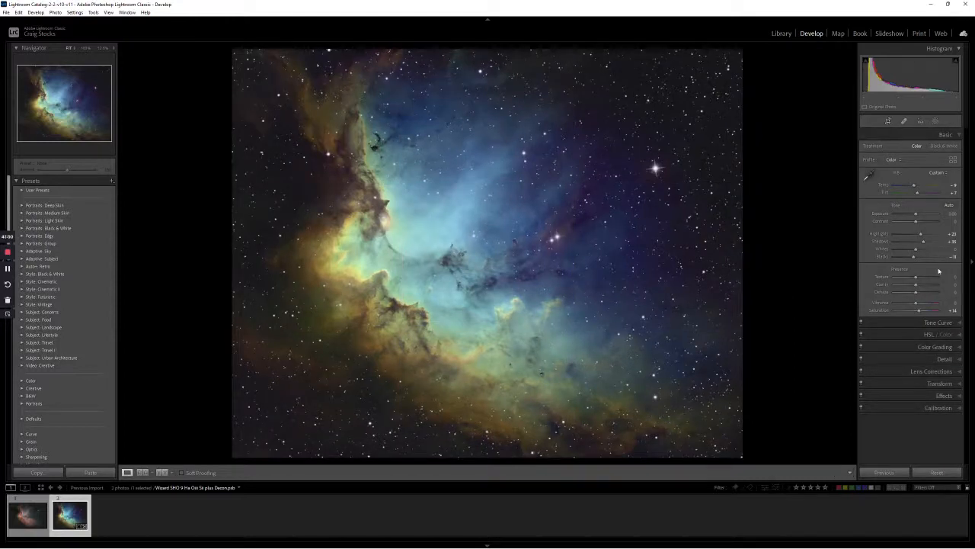
Soften Texture to -14, raise Clarity to +25 and increase Saturation to +19.
left_click_drag(915, 279, 920, 286)
left_click_drag(919, 277, 912, 278)
left_click_drag(914, 278, 922, 286)
left_click_drag(919, 285, 921, 285)
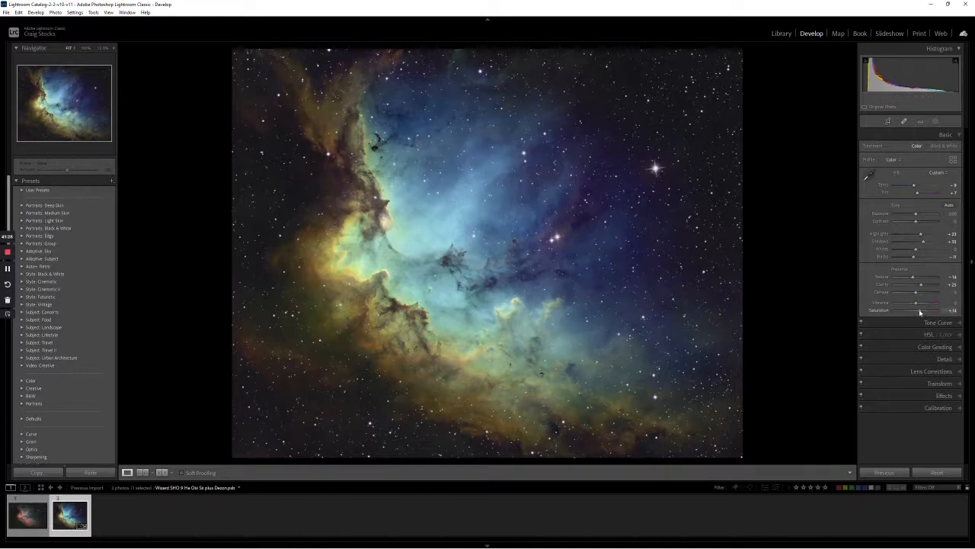
left_click_drag(918, 311, 921, 312)
Set sharpening to Amount 82, Radius 0.5, Detail 100 and Masking about 35, and apply luminance noise reduction of 18.
left_click(945, 359)
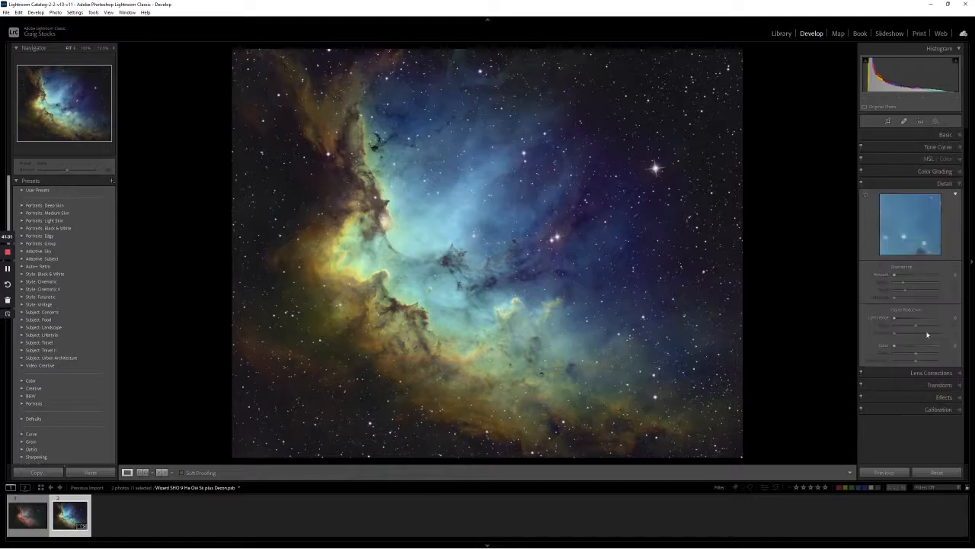
left_click(910, 275)
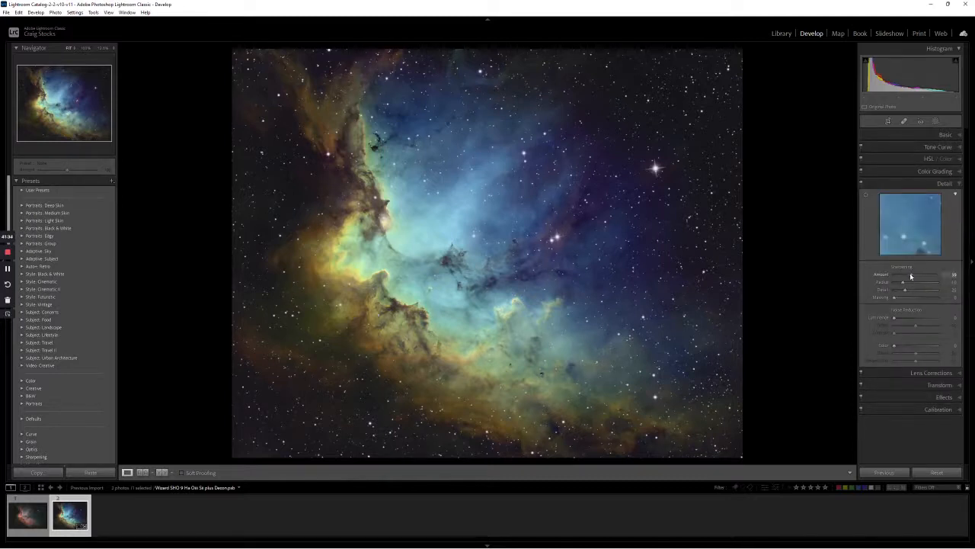
left_click_drag(910, 274, 827, 279)
left_click_drag(906, 291, 966, 296)
left_click_drag(893, 298, 909, 300)
left_click_drag(909, 277, 918, 276)
left_click_drag(894, 319, 903, 319)
Shift the crop slightly toward the right side of the image and darken the edges with a slight negative post-crop vignette, returning to the Basic adjustments.
left_click(888, 120)
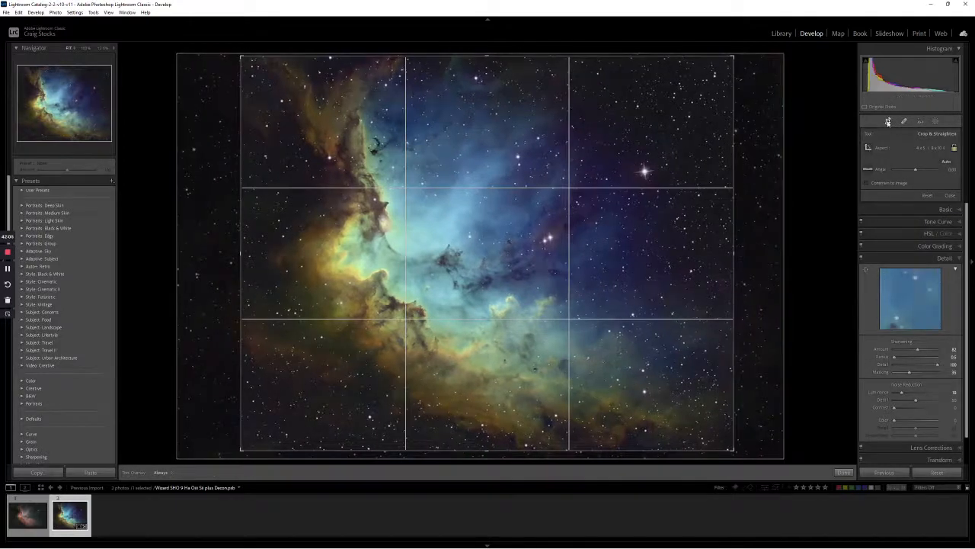
left_click(888, 121)
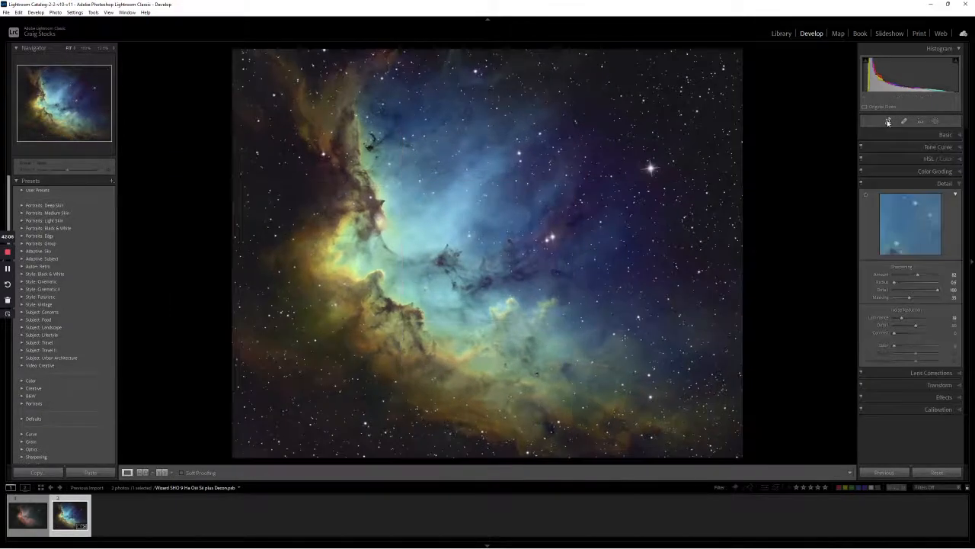
left_click(952, 397)
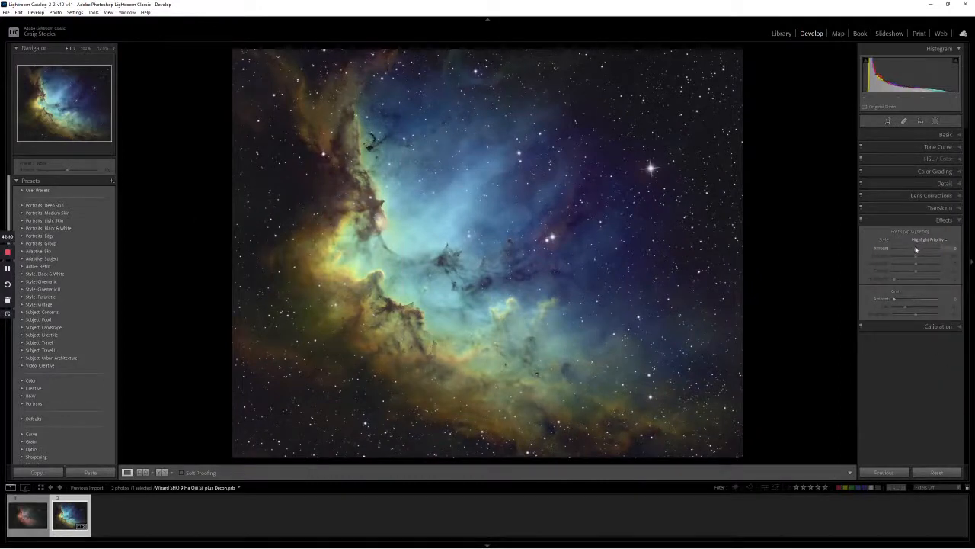
left_click_drag(916, 250, 912, 250)
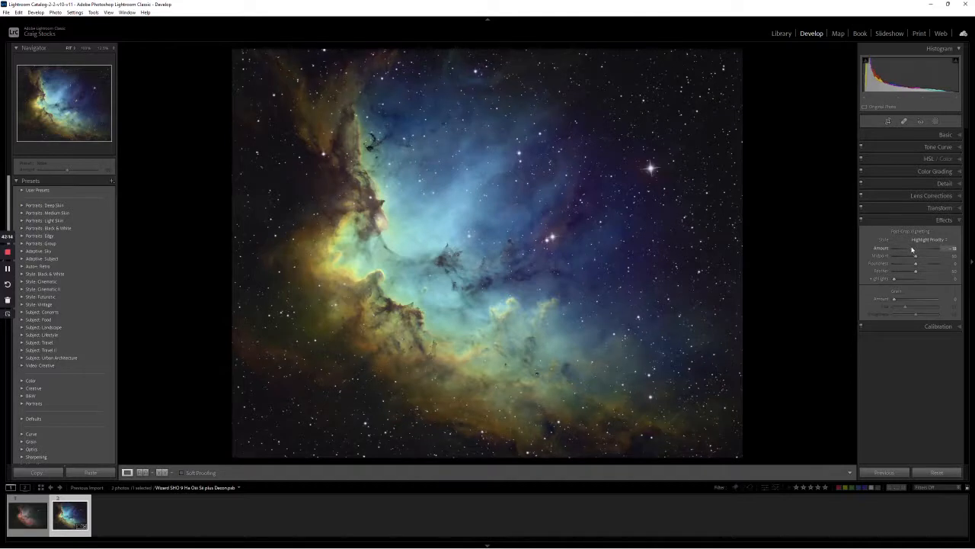
left_click(946, 134)
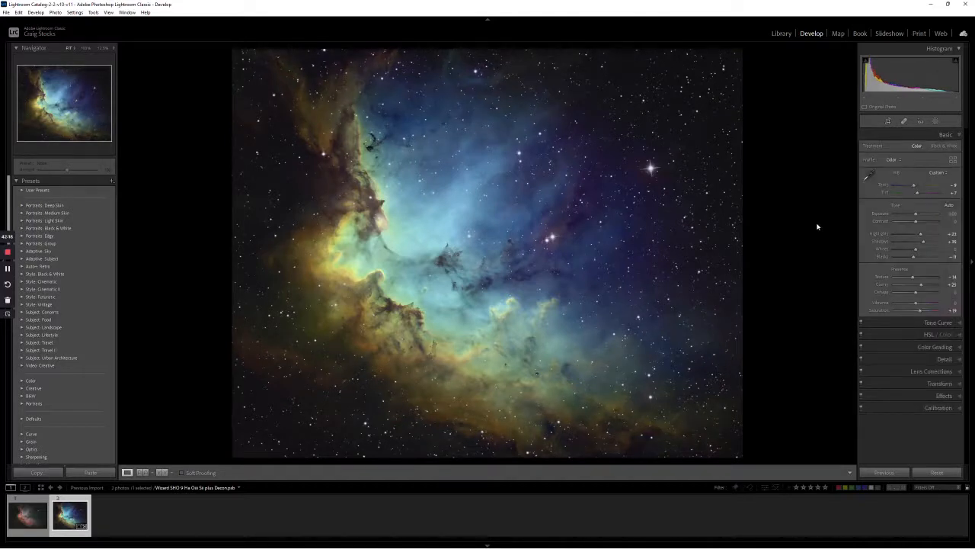